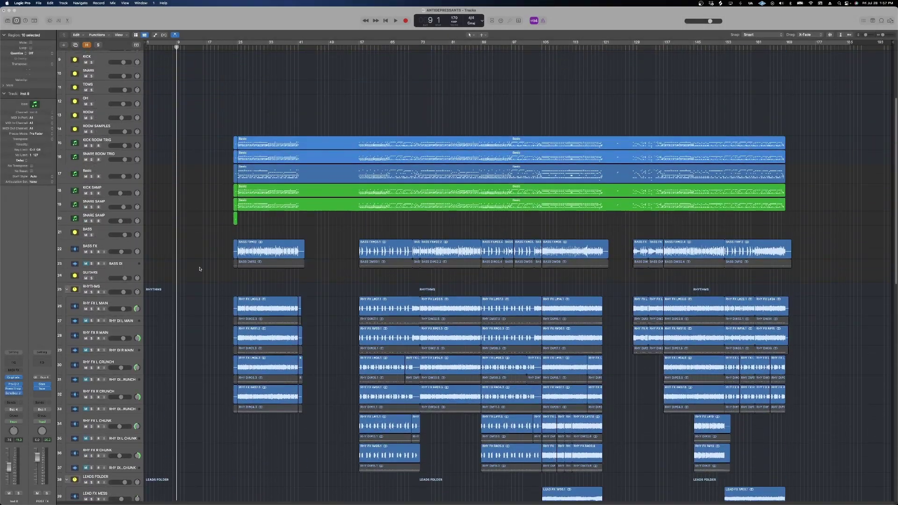
pyautogui.scroll(3, 198, 267)
pyautogui.scroll(5, 196, 262)
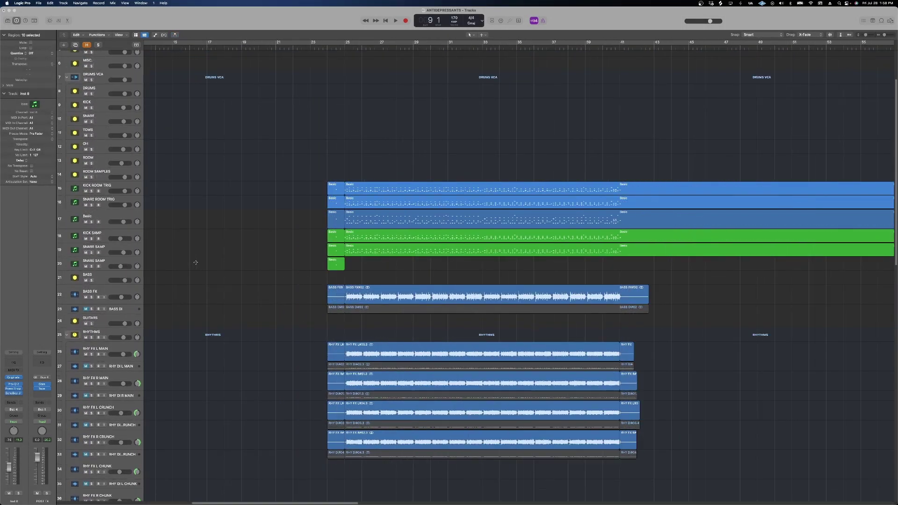
# Scroll up and down through the Antidepressants arrangement to survey its tracks
pyautogui.scroll(-5, 195, 263)
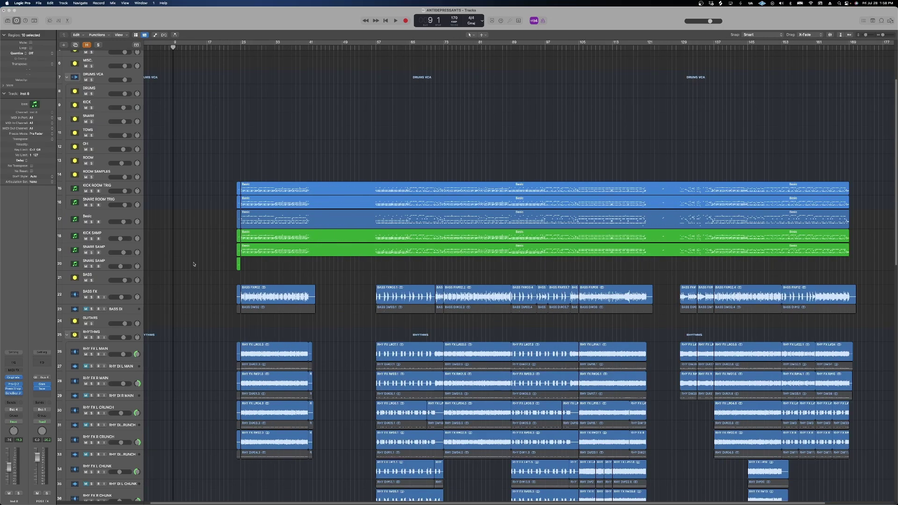
pyautogui.scroll(-4, 199, 259)
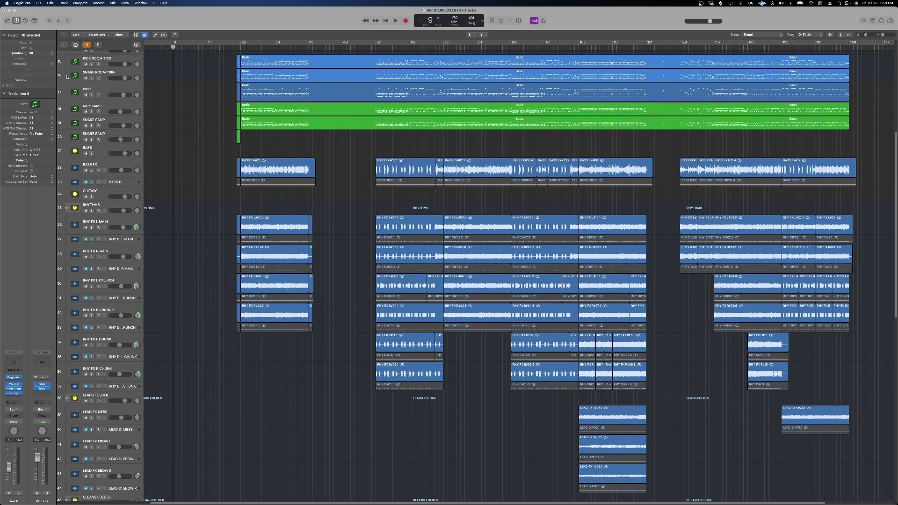
pyautogui.scroll(-2, 220, 164)
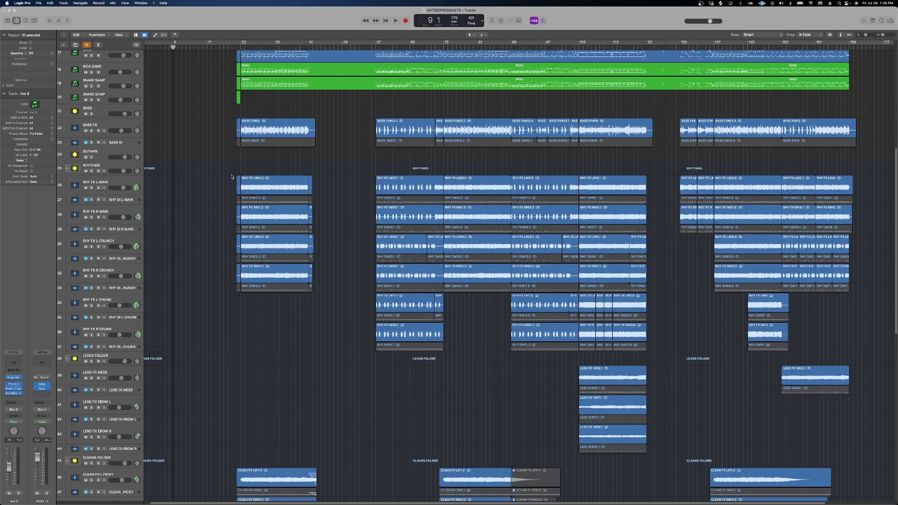
pyautogui.scroll(-15, 231, 176)
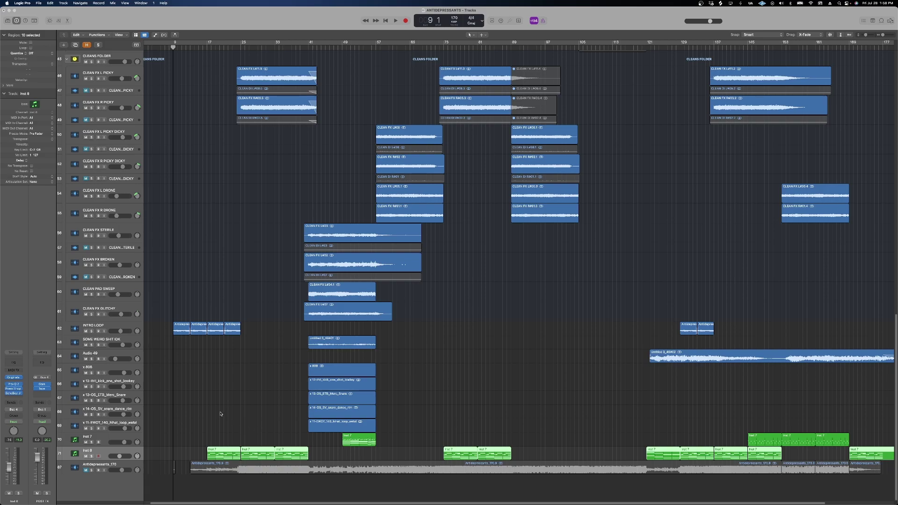
pyautogui.scroll(4, 269, 405)
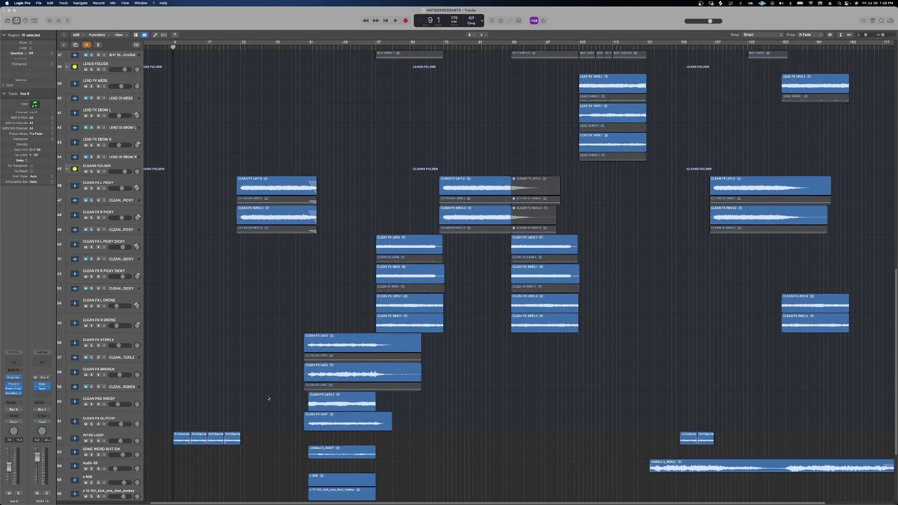
pyautogui.scroll(6, 338, 327)
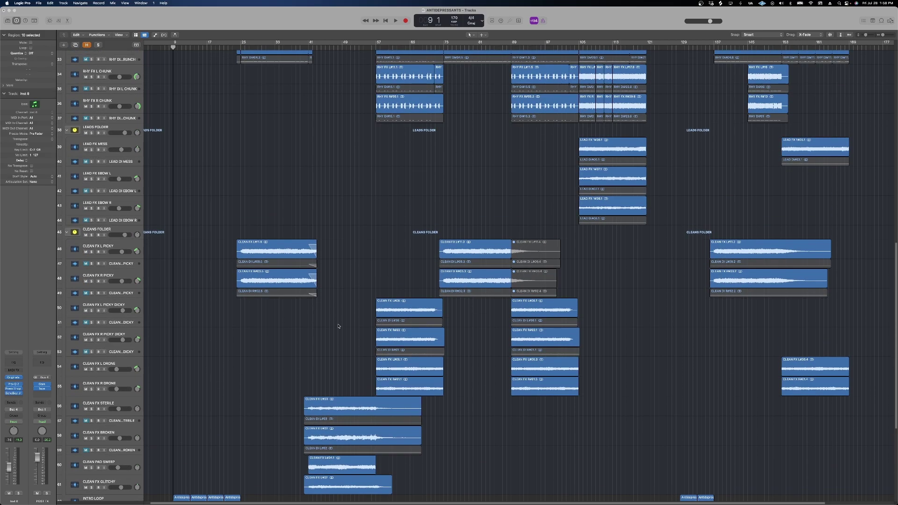
pyautogui.scroll(-5, 350, 281)
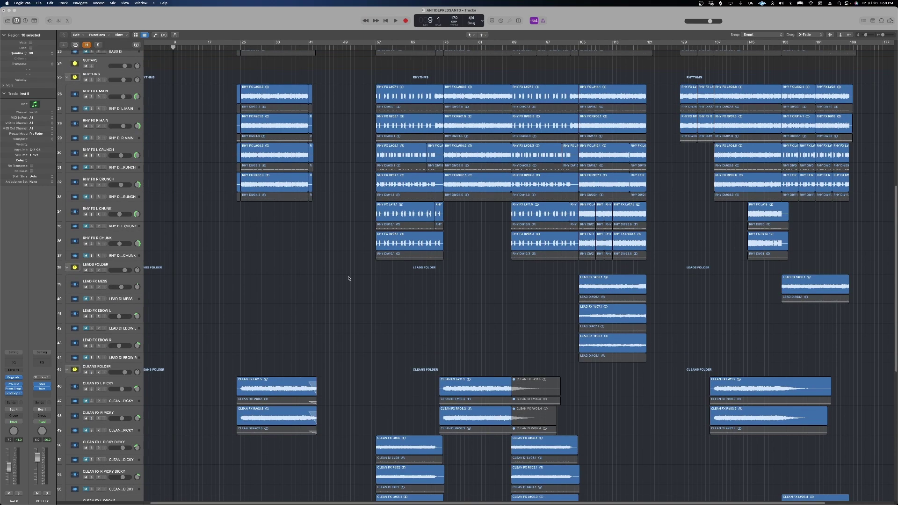
pyautogui.scroll(-6, 336, 305)
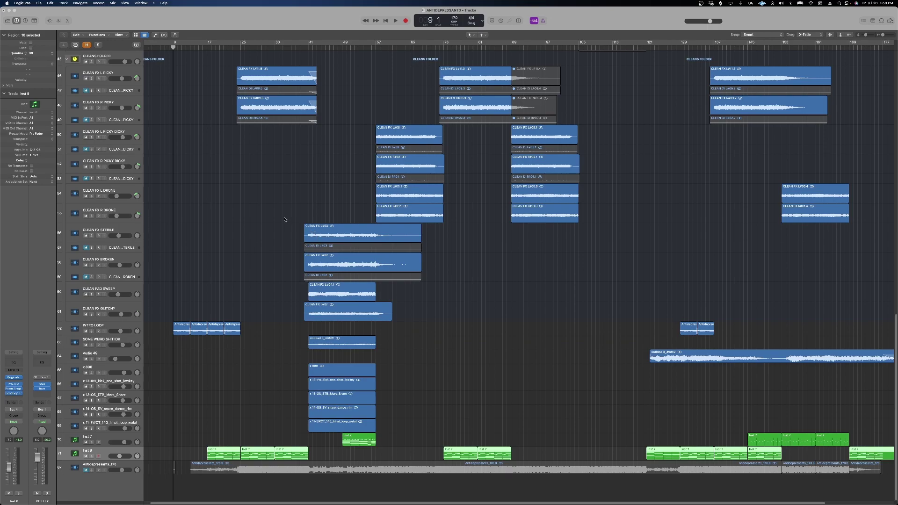
pyautogui.scroll(6, 281, 218)
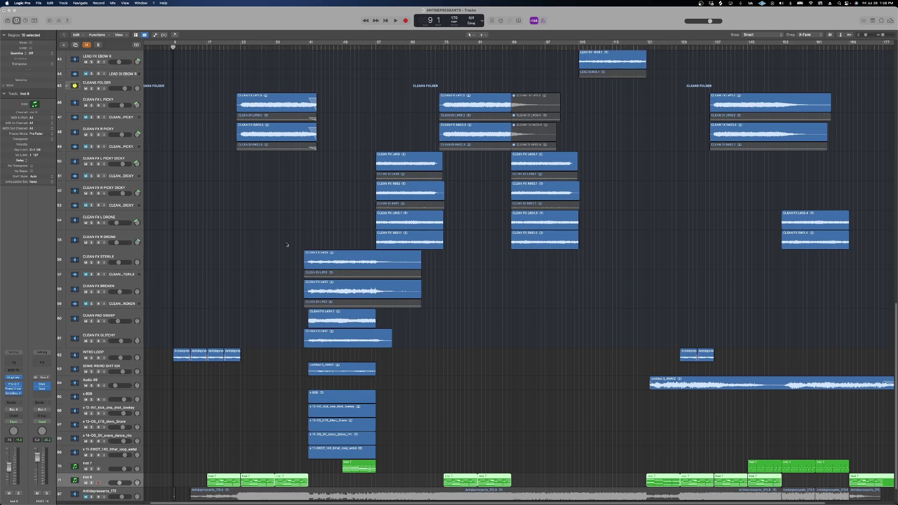
pyautogui.scroll(10, 256, 204)
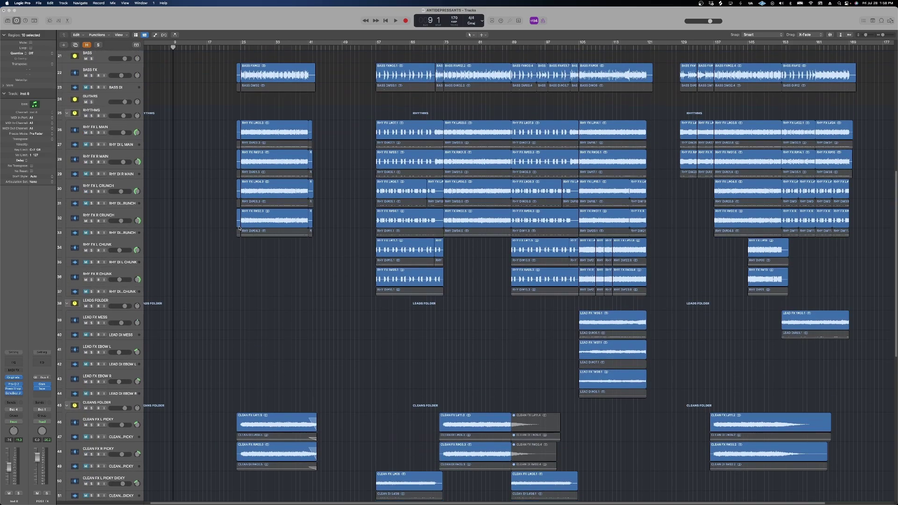
pyautogui.scroll(3, 233, 230)
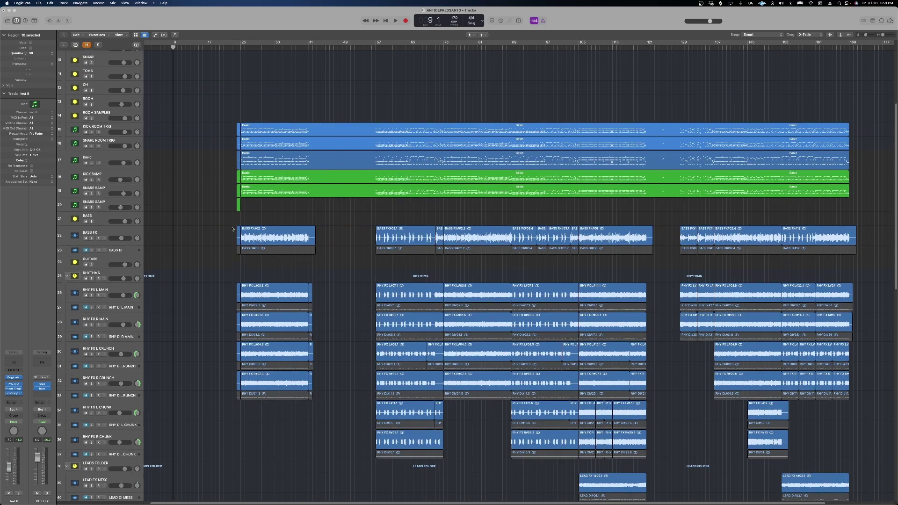
pyautogui.scroll(-15, 250, 221)
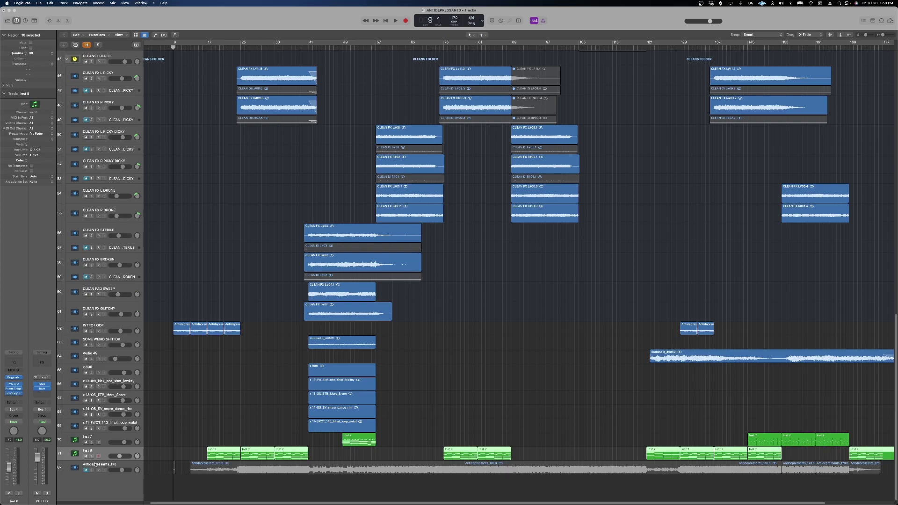
pyautogui.scroll(12, 220, 398)
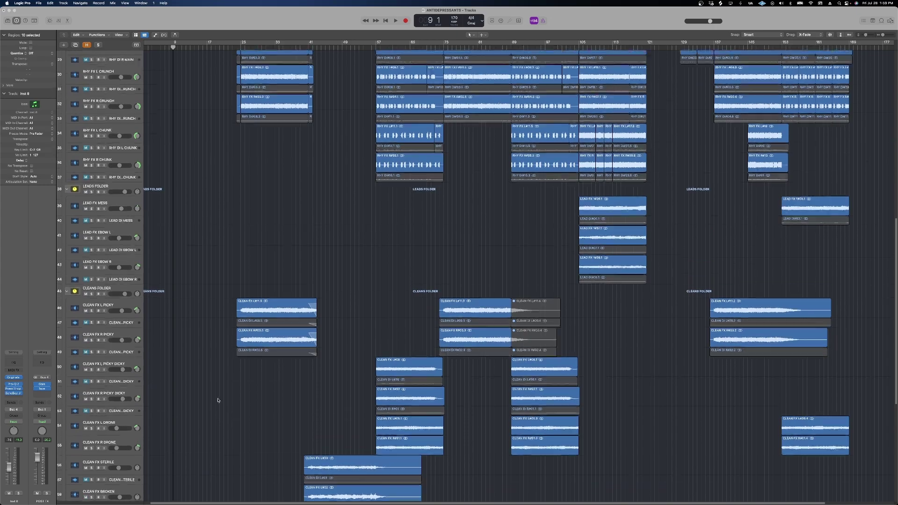
pyautogui.scroll(5, 218, 401)
pyautogui.scroll(-12, 224, 356)
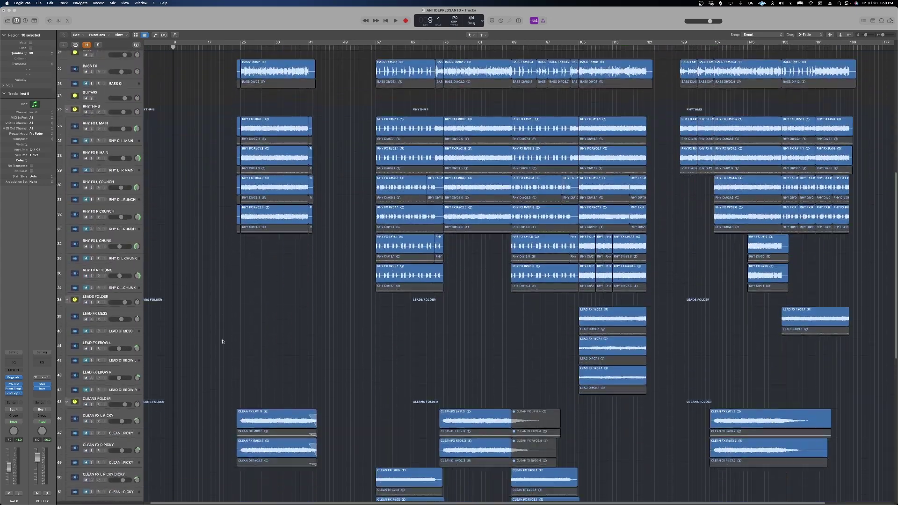
pyautogui.scroll(-8, 224, 336)
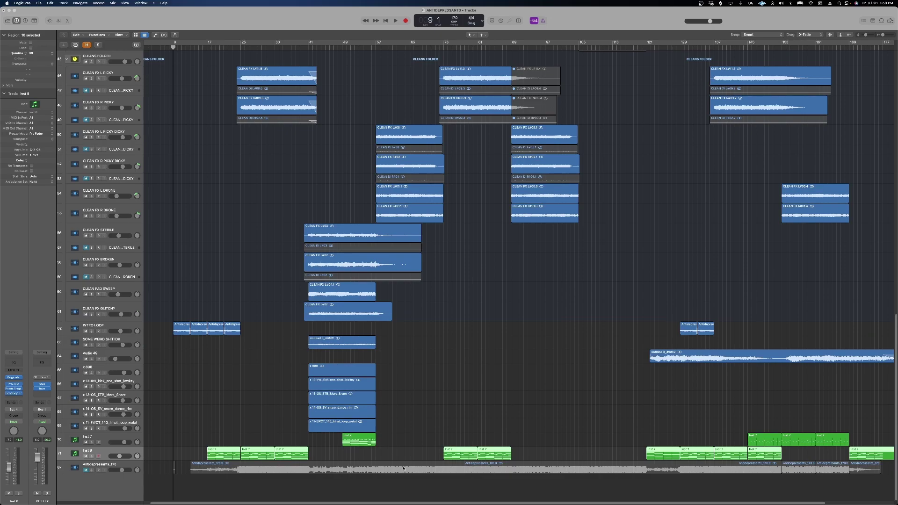
# Select the Antidepressants_170 track regions and move the playhead to bar 25, then back to bar 9
pyautogui.click(98, 469)
pyautogui.scroll(15, 421, 234)
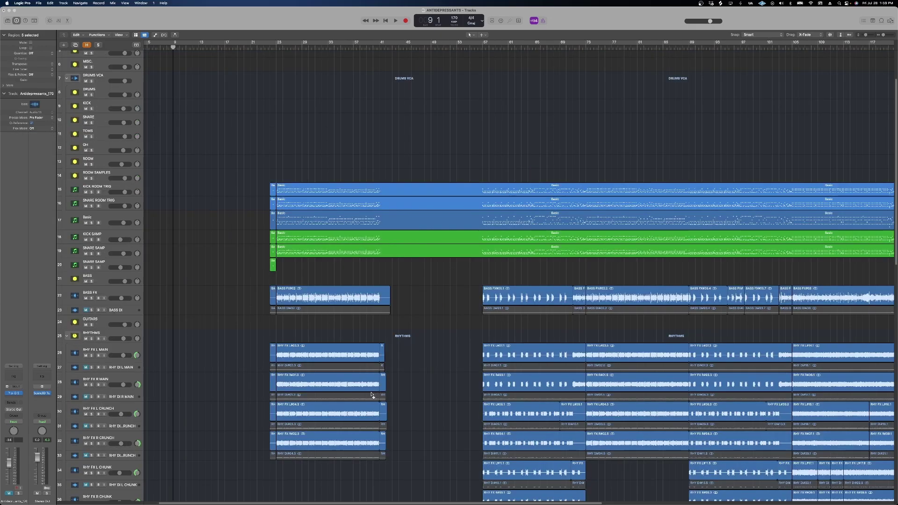
pyautogui.scroll(-6, 421, 233)
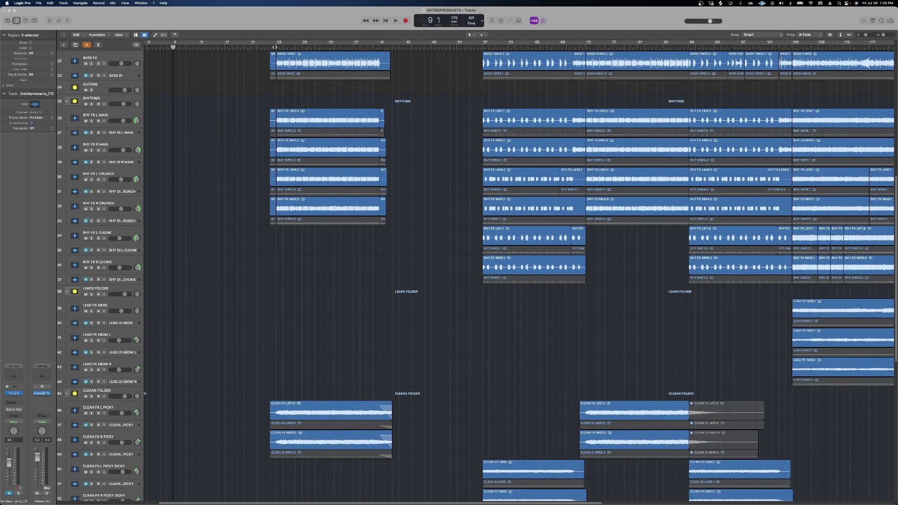
pyautogui.hotkey('shift', 'Home')
pyautogui.scroll(5, 309, 295)
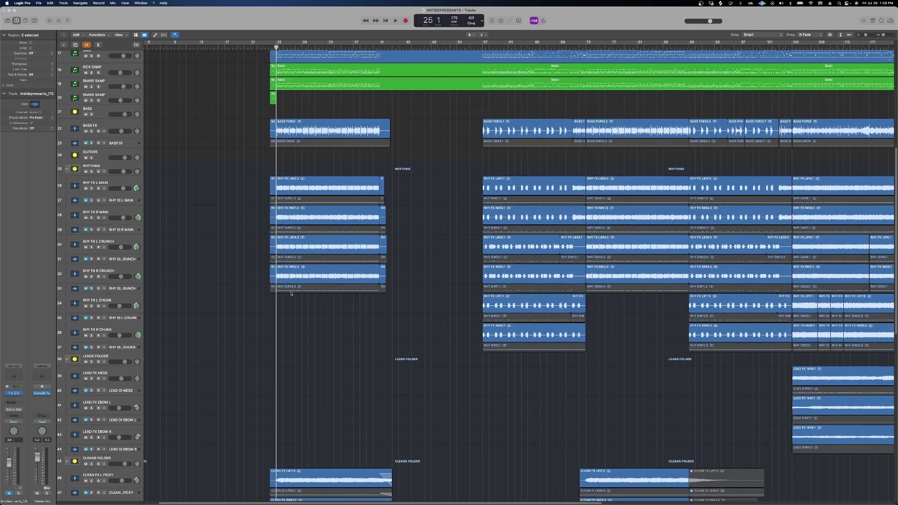
pyautogui.scroll(-15, 281, 309)
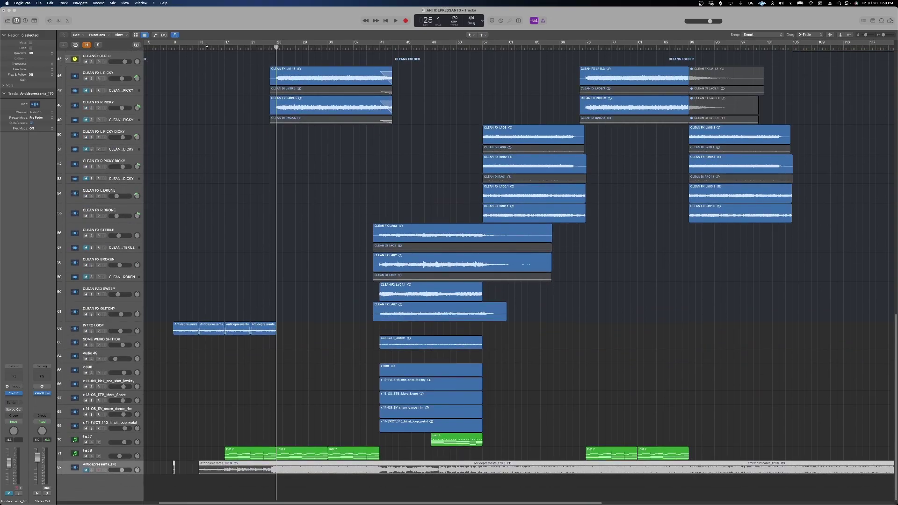
pyautogui.press('Return')
# Zoom the timeline to show bars 9–97, deselect all regions, and play from bar 9
pyautogui.press('super+Right')
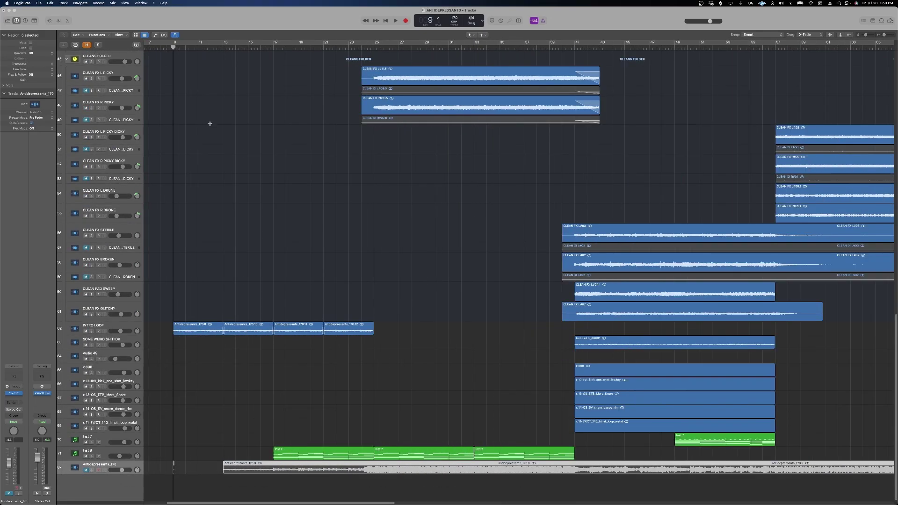
pyautogui.press('super+Left')
pyautogui.click(252, 231)
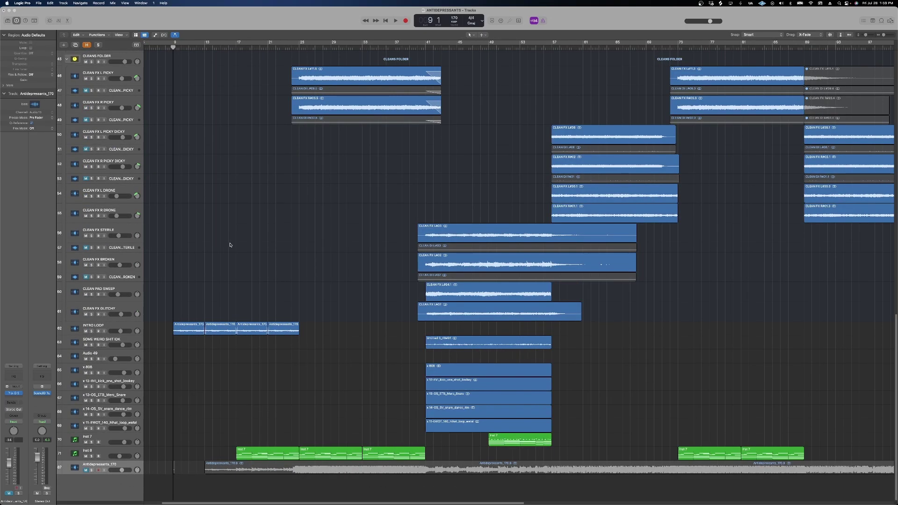
pyautogui.scroll(1, 250, 254)
pyautogui.press('space')
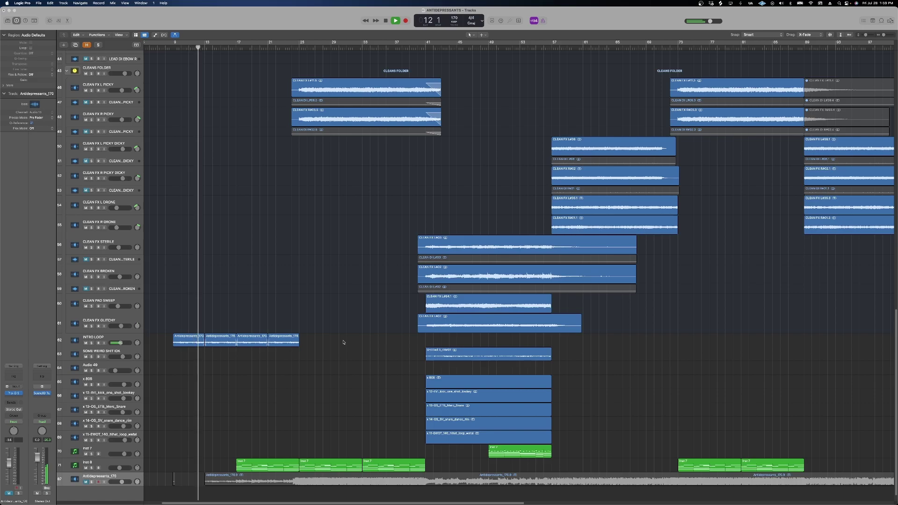
# Stop playback, solo the INTRO LOOP track, and put the playhead back on bar 9
pyautogui.click(297, 343)
pyautogui.press('space')
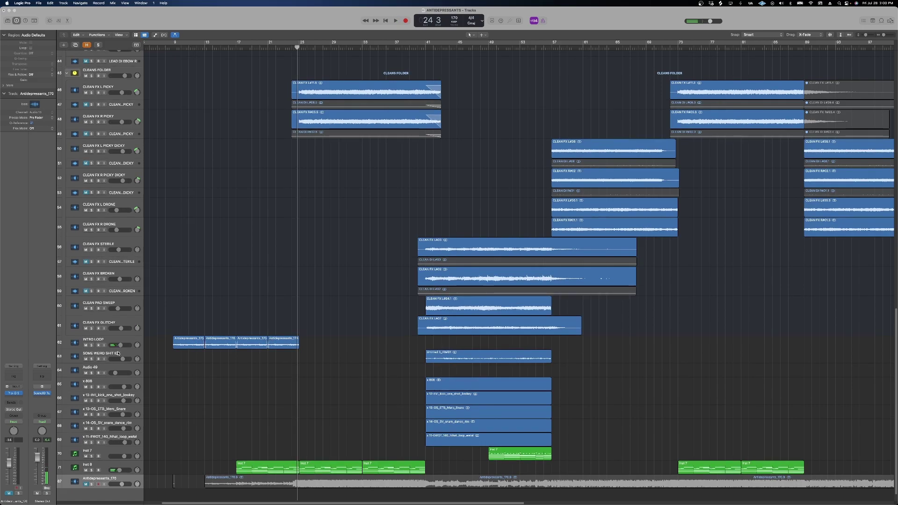
pyautogui.click(92, 345)
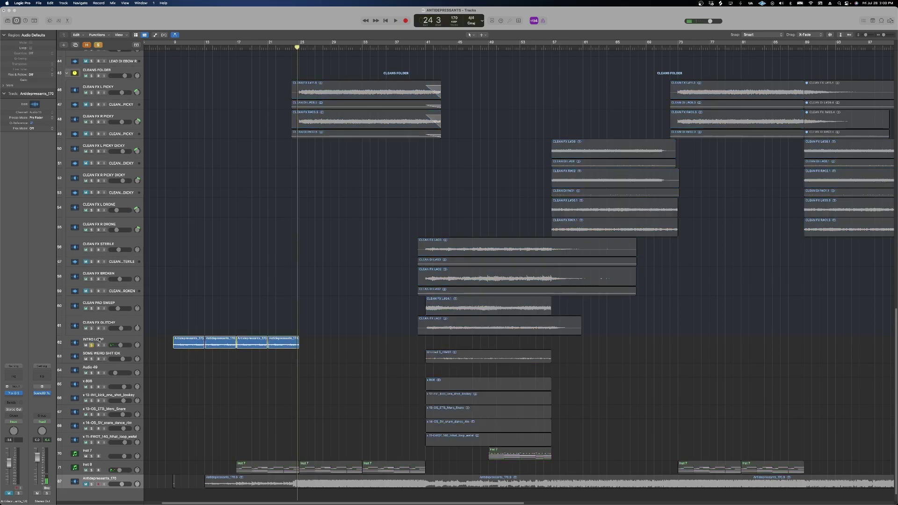
pyautogui.click(173, 49)
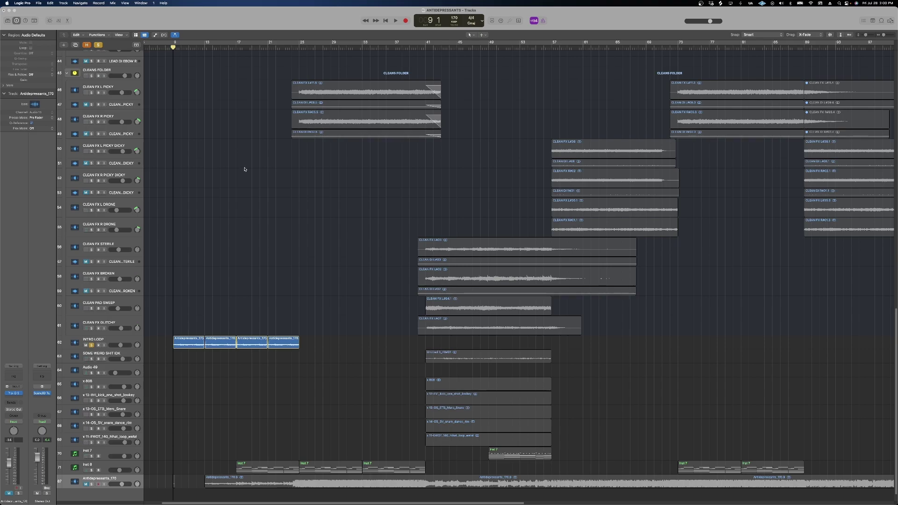
pyautogui.scroll(-1, 288, 239)
pyautogui.scroll(5, 279, 256)
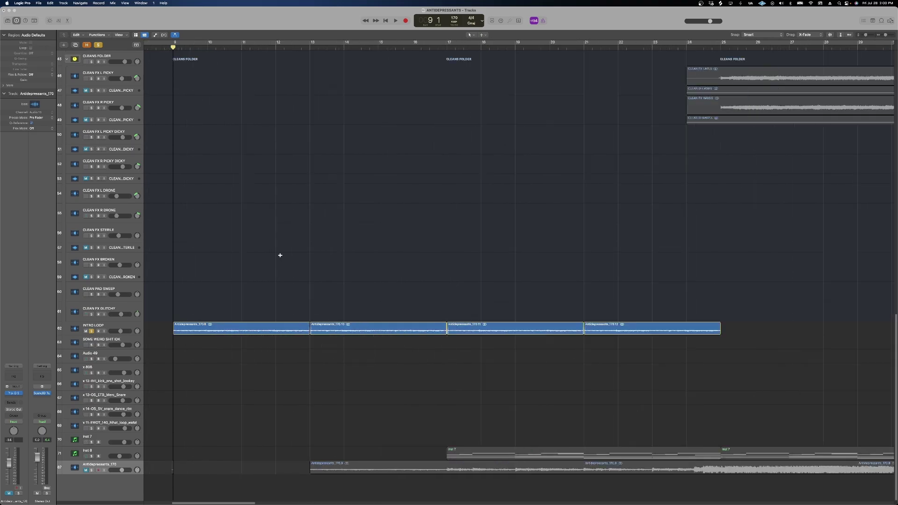
pyautogui.scroll(-3, 279, 255)
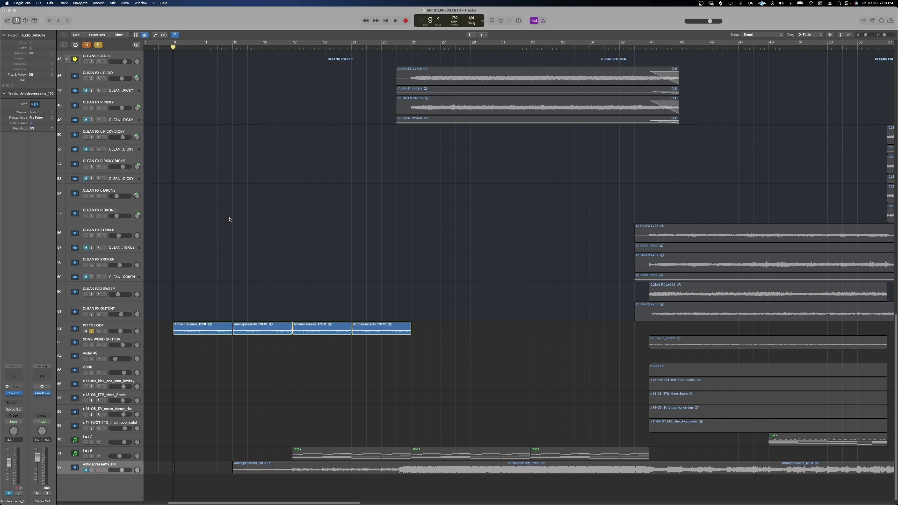
# Select the Inst 8 MIDI regions and play them from bar 17, stopping around bar 24
pyautogui.press('cmd+a')
pyautogui.click(87, 450)
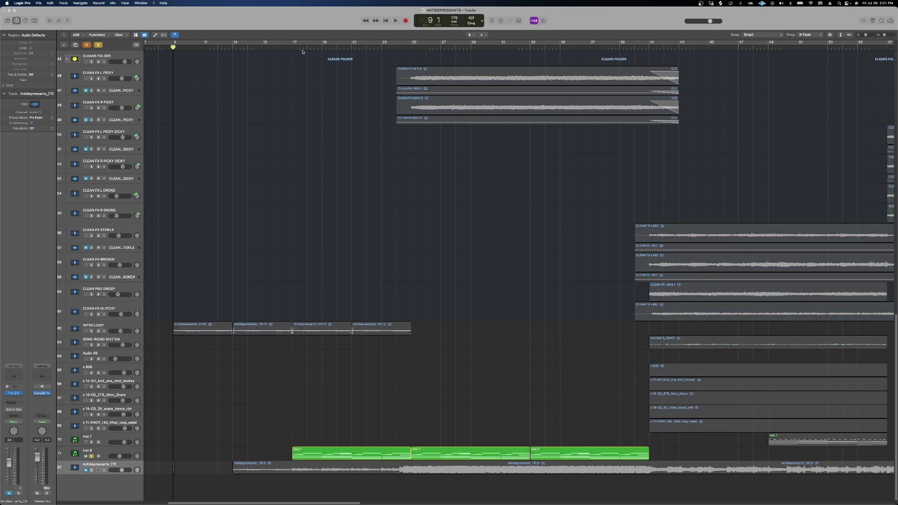
pyautogui.click(295, 47)
pyautogui.click(292, 47)
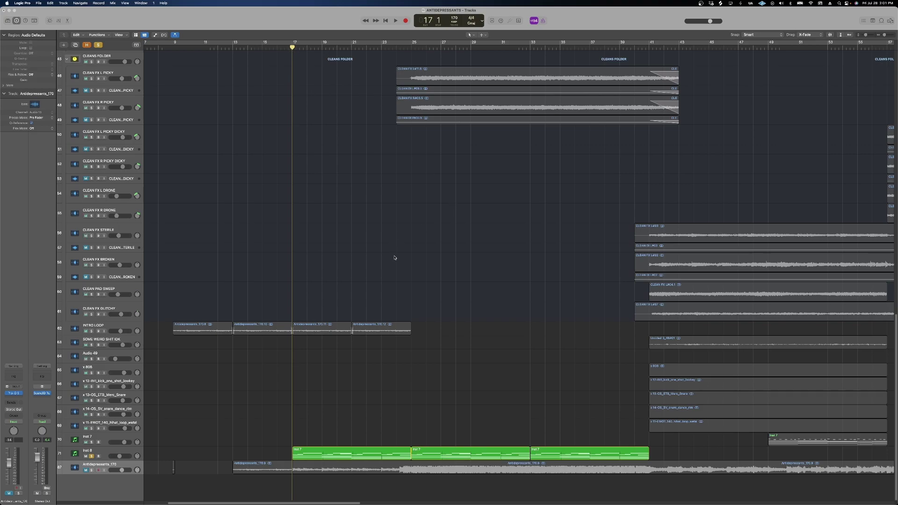
pyautogui.press('space')
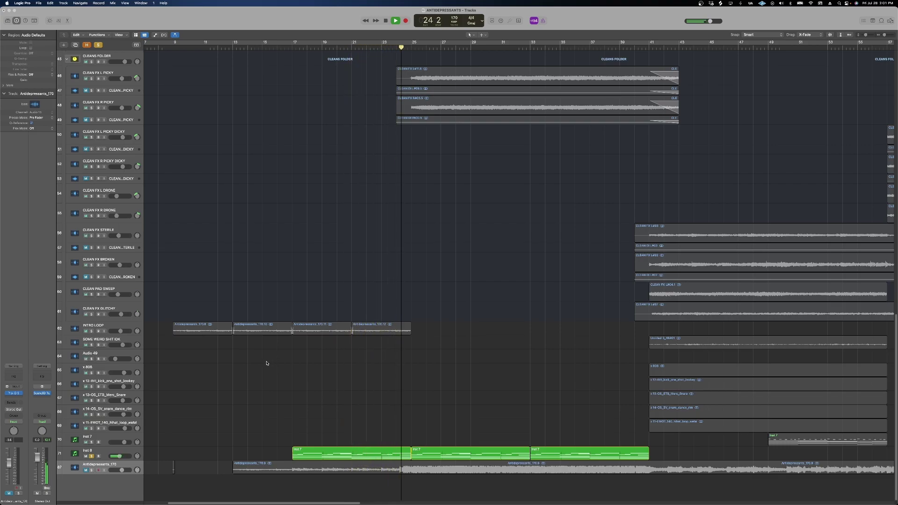
pyautogui.press('space')
# Turn off solo and play the full drums, bass and rhythm section from bar 24
pyautogui.scroll(15, 224, 400)
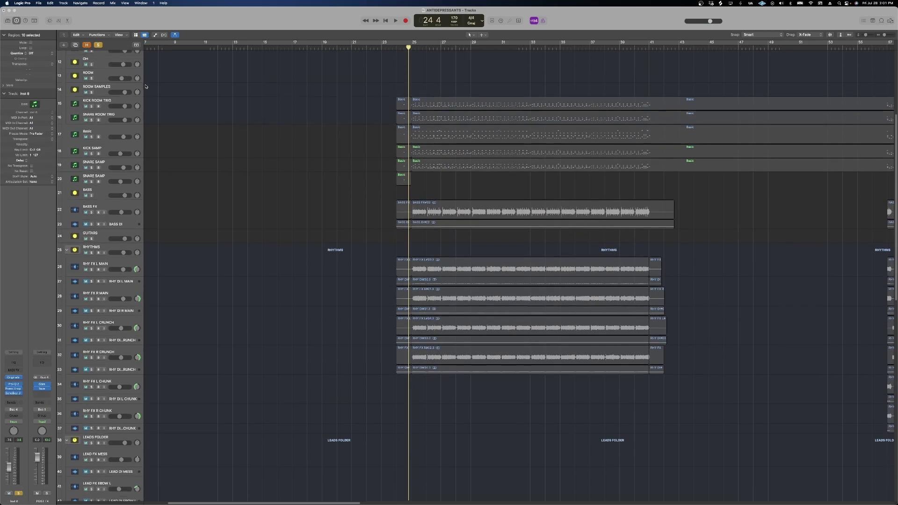
pyautogui.click(99, 46)
pyautogui.moveTo(411, 57); pyautogui.dragTo(408, 57)
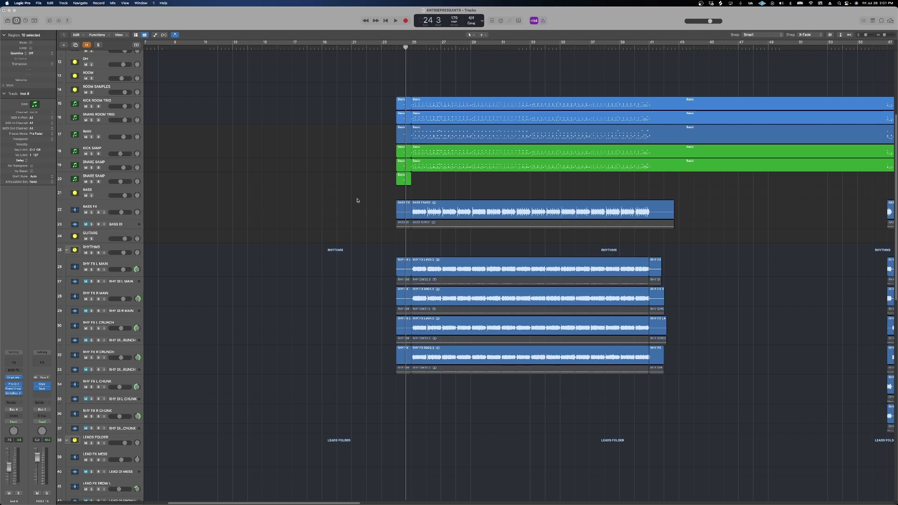
pyautogui.hscroll(5, 357, 200)
pyautogui.press('space')
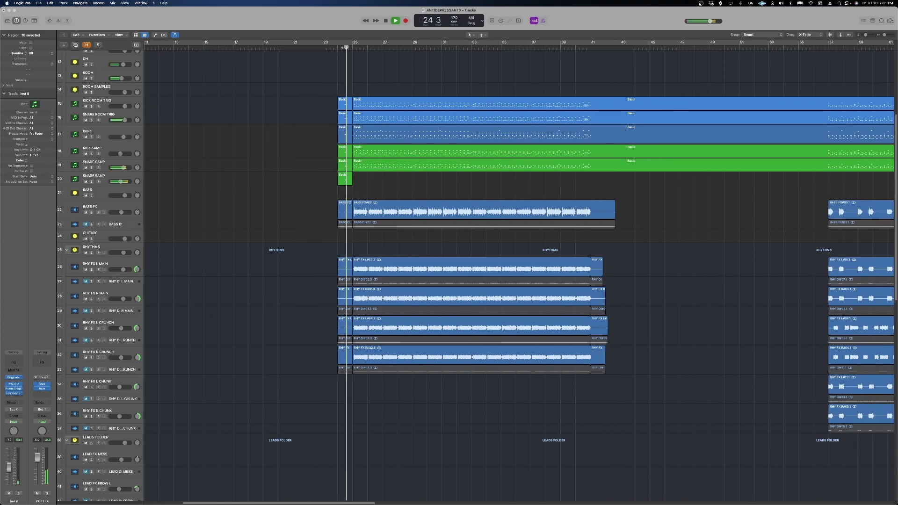
pyautogui.click(281, 203)
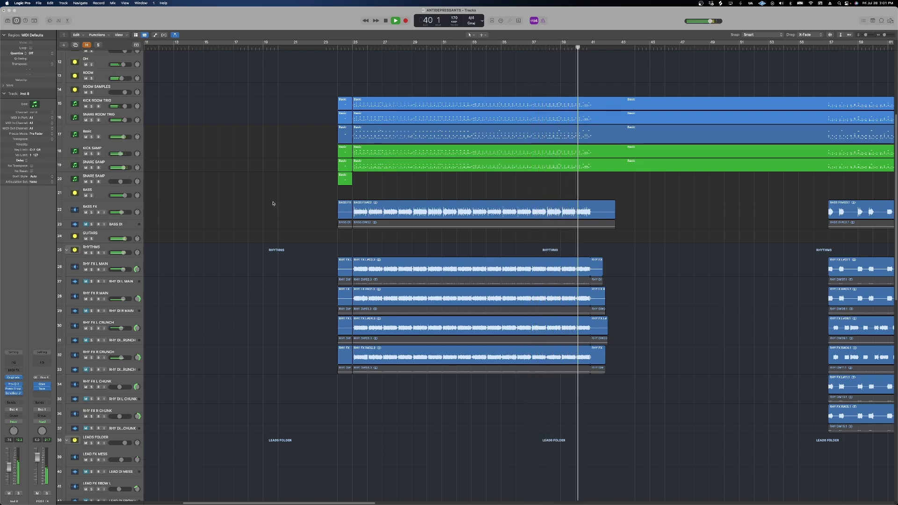
pyautogui.press('space')
# Solo the BASS FX track and play it from bar 24, then unsolo it
pyautogui.scroll(-15, 315, 387)
pyautogui.scroll(20, 316, 387)
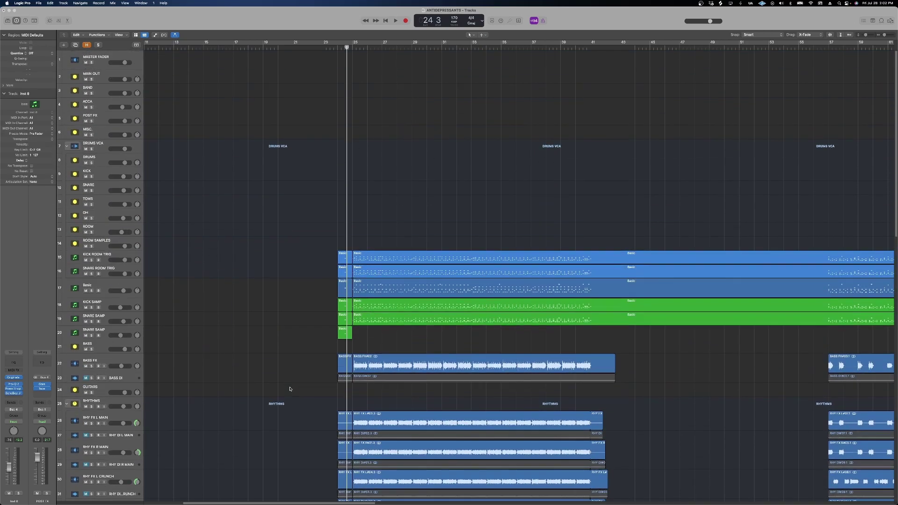
pyautogui.scroll(-10, 290, 389)
pyautogui.hscroll(2, 290, 378)
pyautogui.hscroll(3, 290, 378)
pyautogui.scroll(-10, 290, 379)
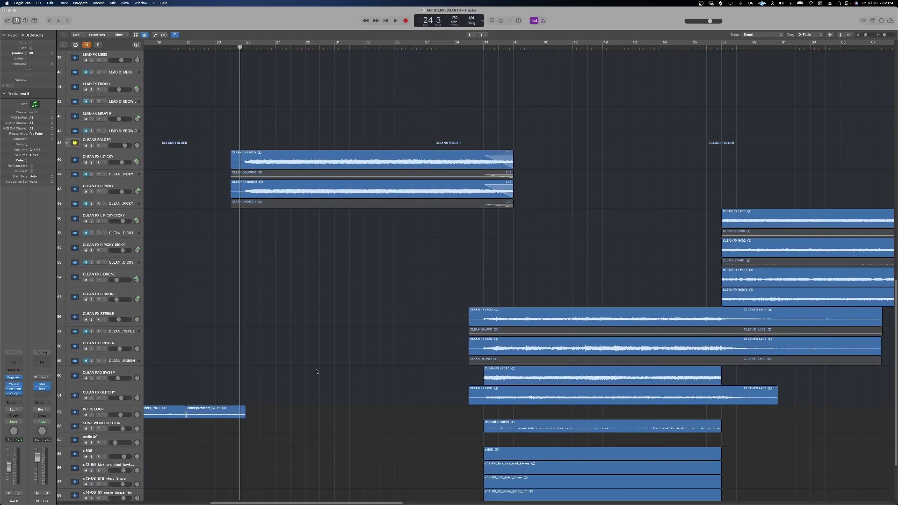
pyautogui.scroll(-5, 317, 372)
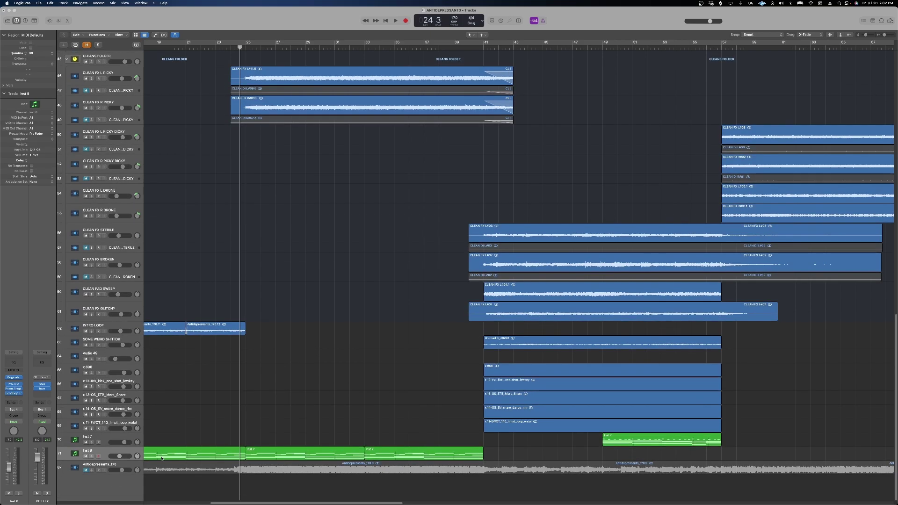
pyautogui.scroll(15, 211, 428)
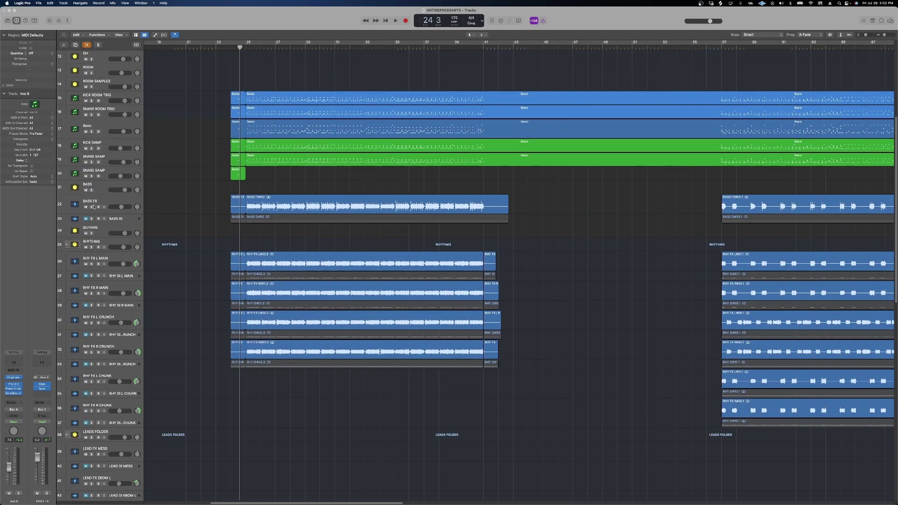
pyautogui.click(93, 207)
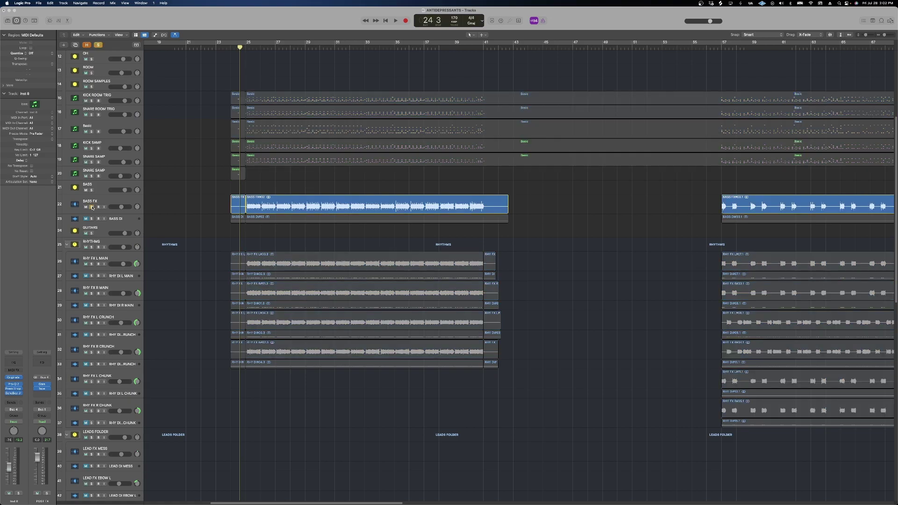
pyautogui.press('space')
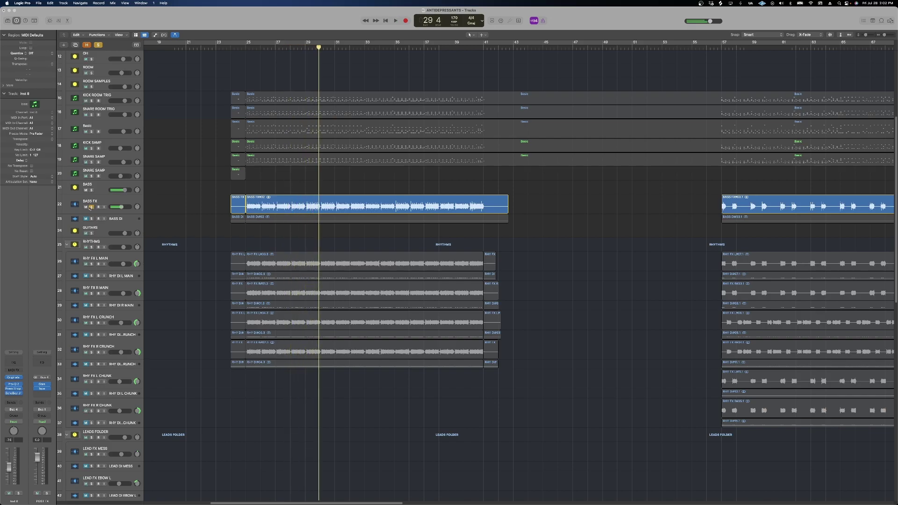
pyautogui.click(91, 207)
# Solo RHY FX L MAIN and RHY FX R MAIN and play them from bar 25
pyautogui.click(92, 265)
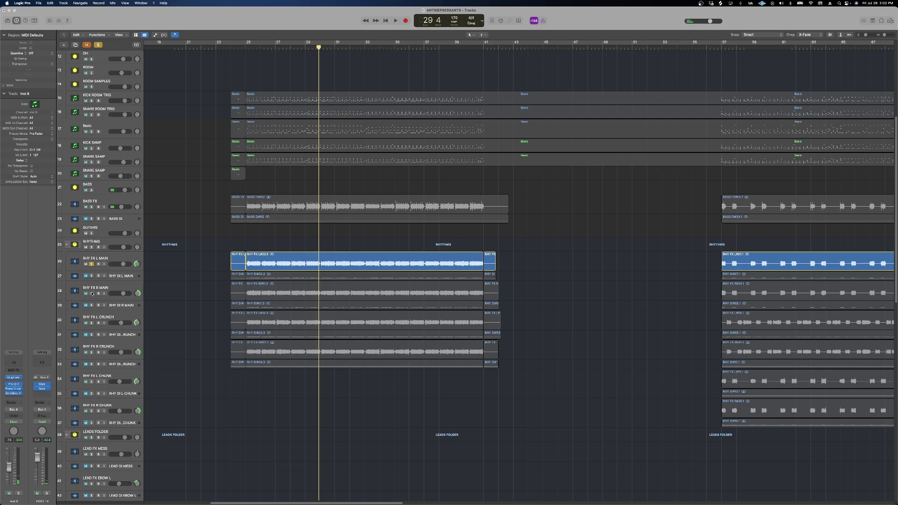
pyautogui.click(92, 293)
pyautogui.scroll(-5, 246, 328)
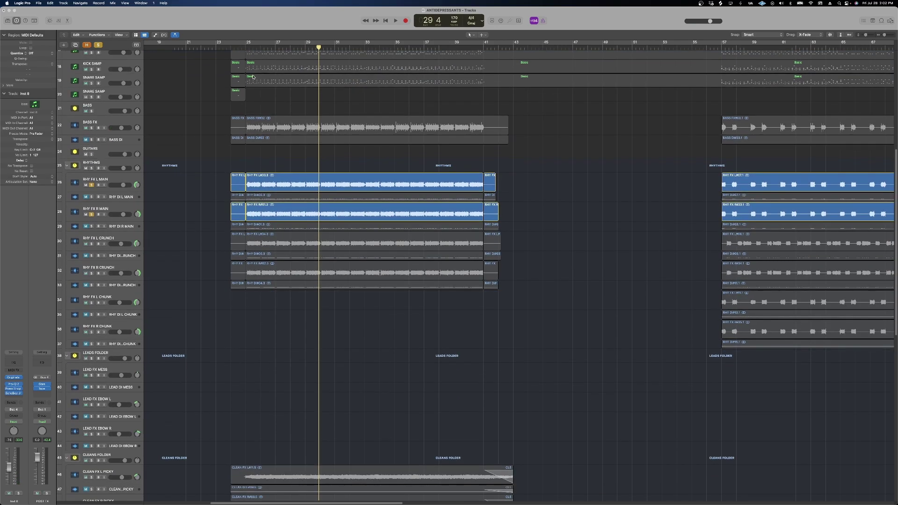
pyautogui.press('space')
pyautogui.scroll(3, 194, 170)
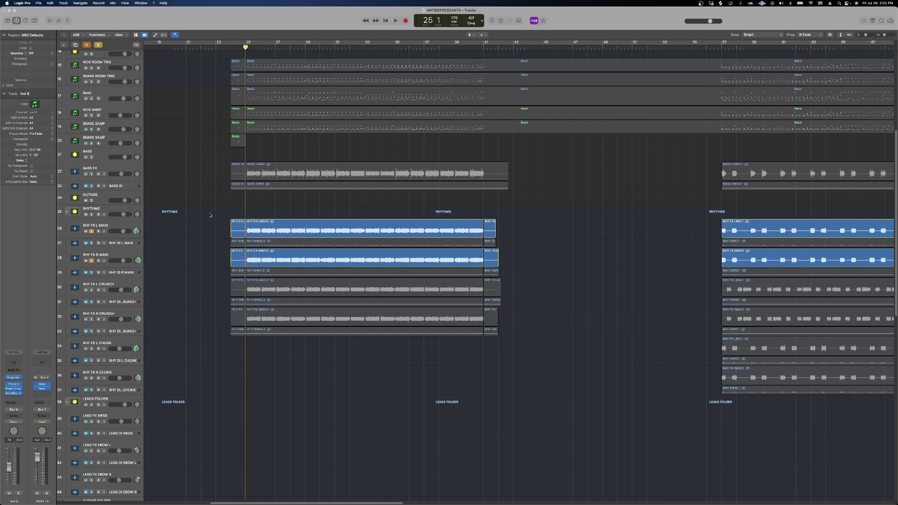
pyautogui.press('space')
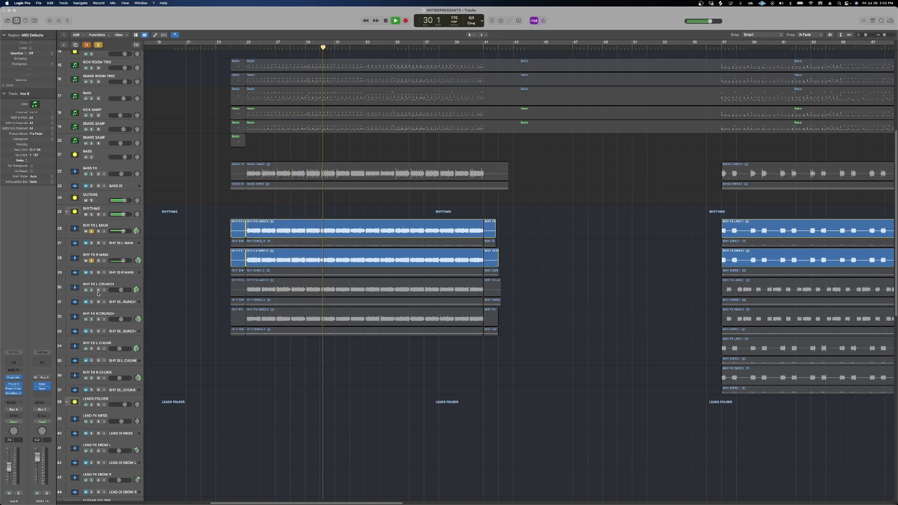
pyautogui.press('space')
# Move the solo to RHY FX L CRUNCH and R CRUNCH and play them from bar 25
pyautogui.click(92, 261)
pyautogui.click(92, 232)
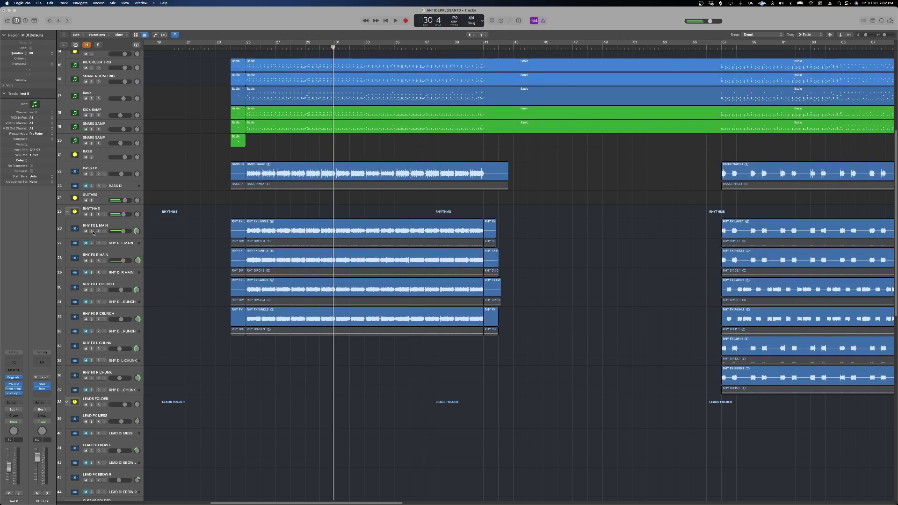
pyautogui.click(91, 290)
pyautogui.click(91, 320)
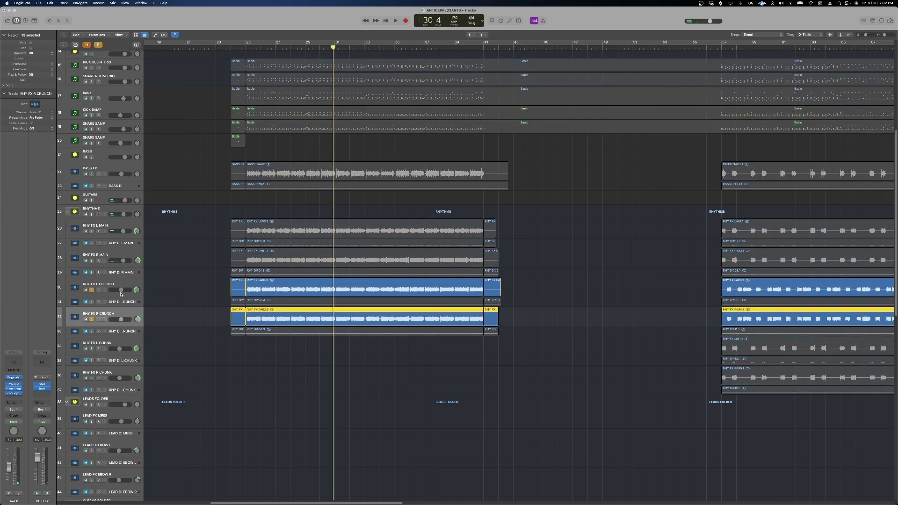
pyautogui.click(248, 46)
pyautogui.moveTo(247, 47); pyautogui.dragTo(245, 47)
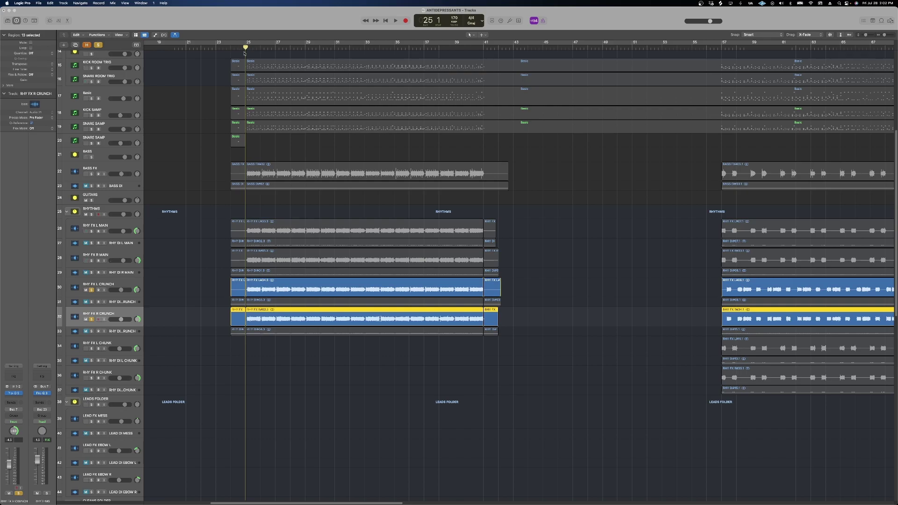
pyautogui.press('space')
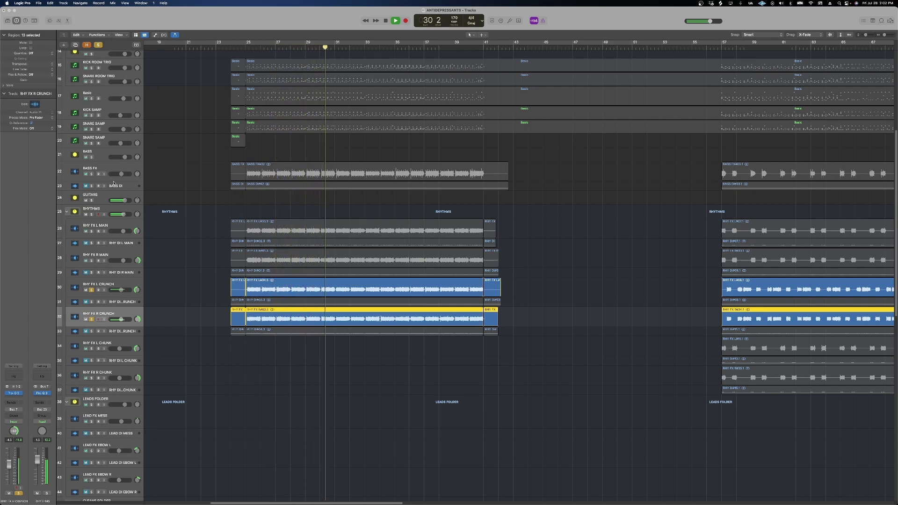
pyautogui.press('space')
# Solo the whole RHYTHMS folder and play it from bar 25 to bar 31
pyautogui.click(91, 213)
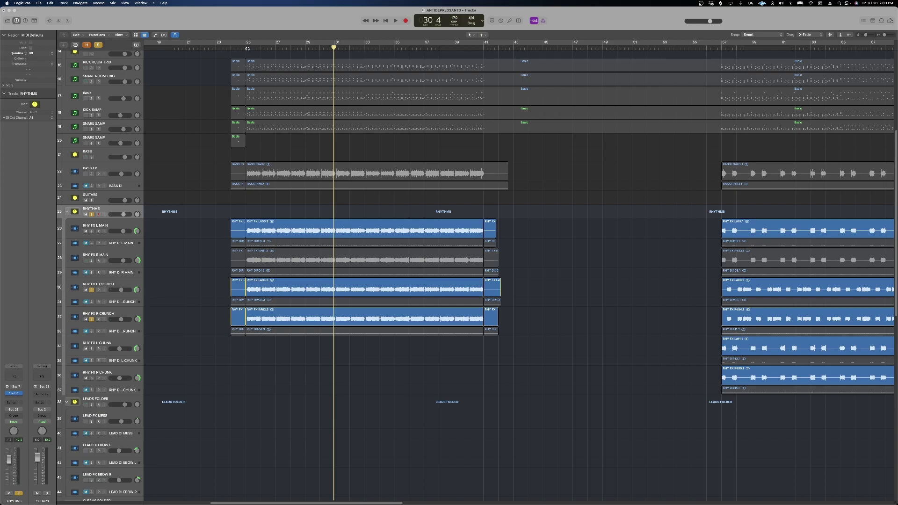
pyautogui.click(248, 49)
pyautogui.scroll(2, 278, 298)
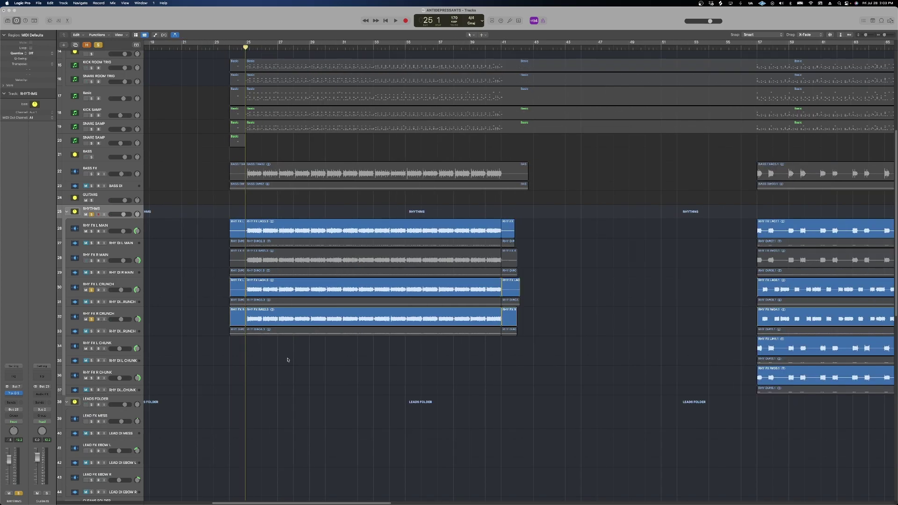
pyautogui.press('space')
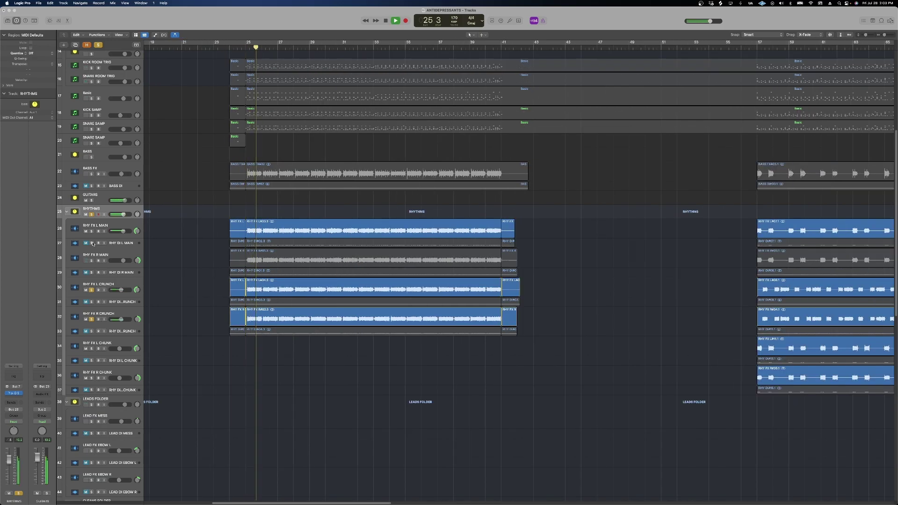
pyautogui.click(92, 319)
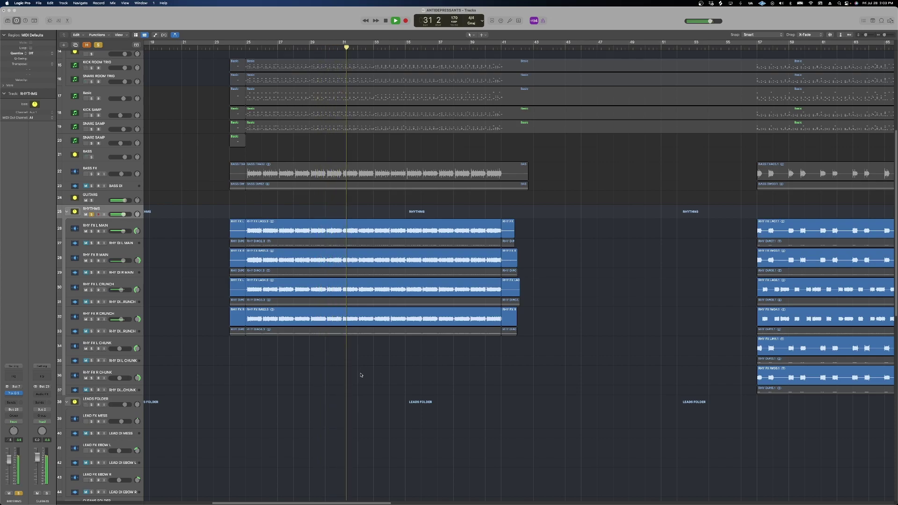
pyautogui.press('space')
# Swap the RHYTHMS solo for CLEAN FX L PICKY and R PICKY and play them from bar 25
pyautogui.click(93, 214)
pyautogui.scroll(-8, 210, 358)
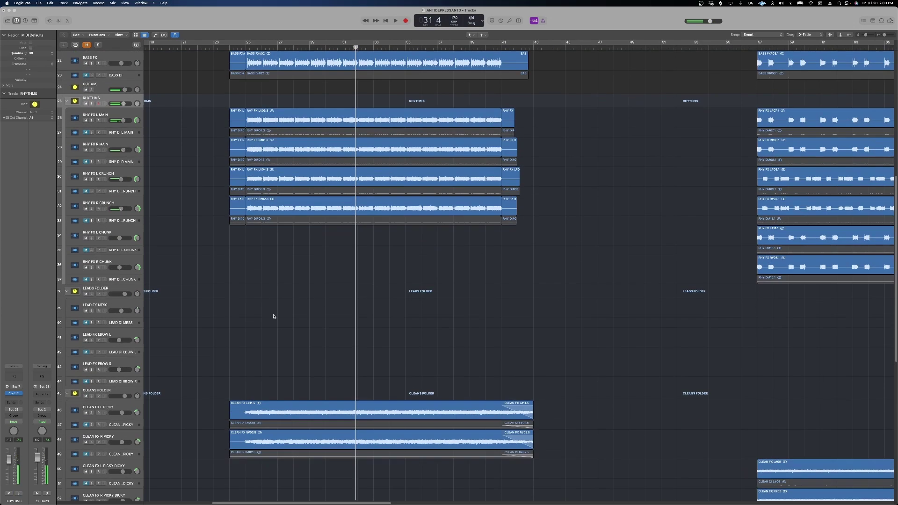
pyautogui.click(92, 346)
pyautogui.click(91, 376)
pyautogui.scroll(-4, 218, 360)
pyautogui.scroll(-6, 229, 344)
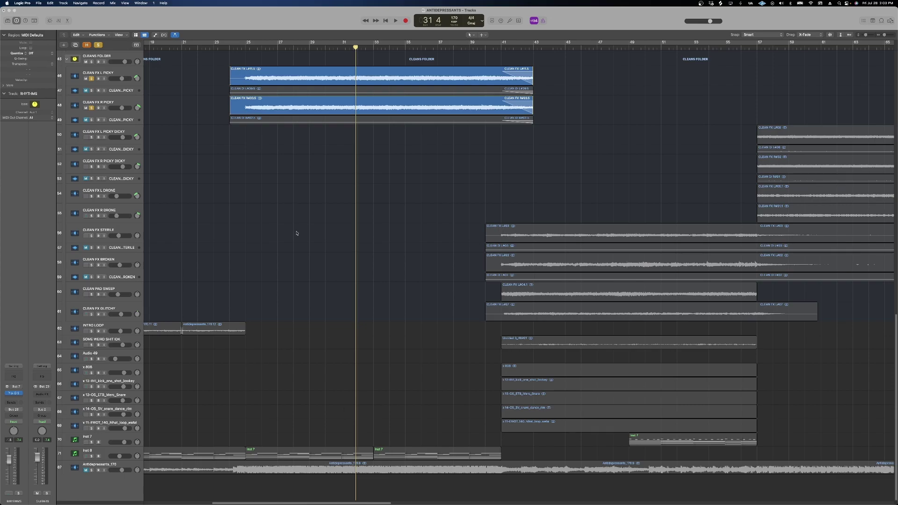
pyautogui.click(245, 47)
pyautogui.press('space')
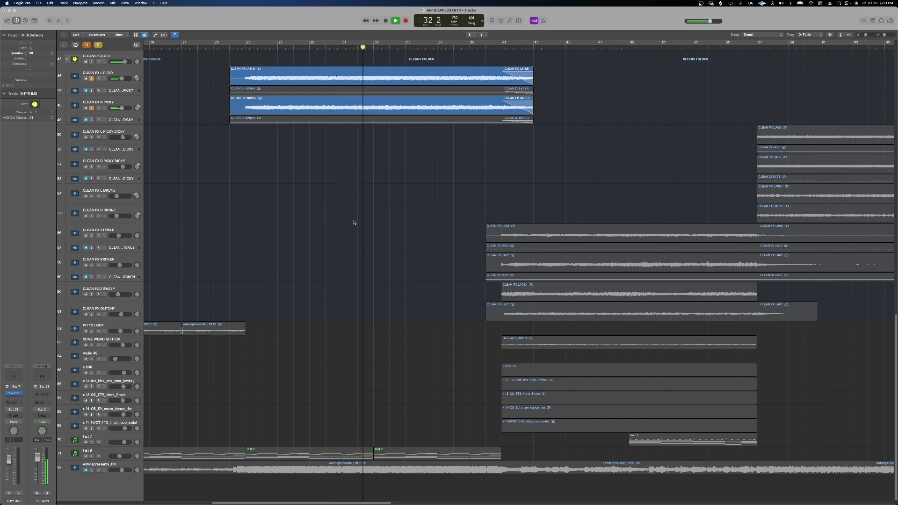
# Stop, then replay the soloed Picky pair starting from bar 41
pyautogui.scroll(8, 356, 223)
pyautogui.press('space')
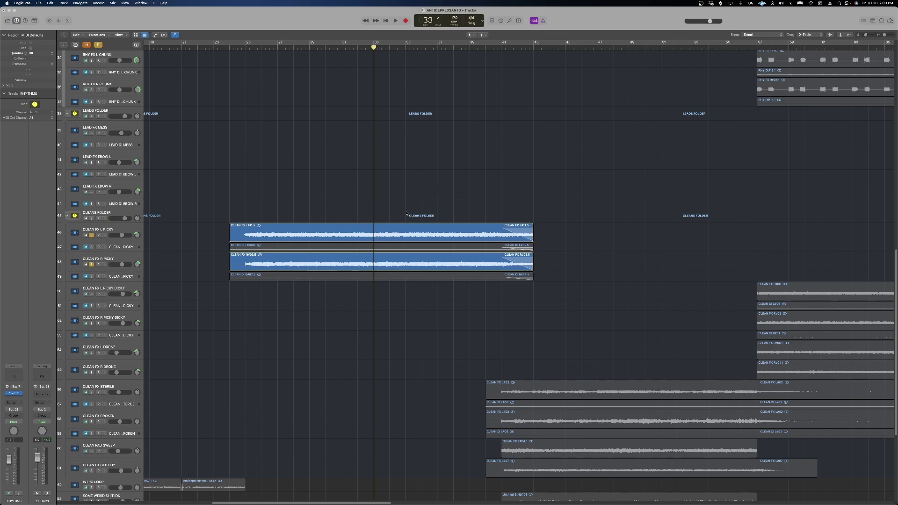
pyautogui.click(502, 46)
pyautogui.scroll(-3, 524, 122)
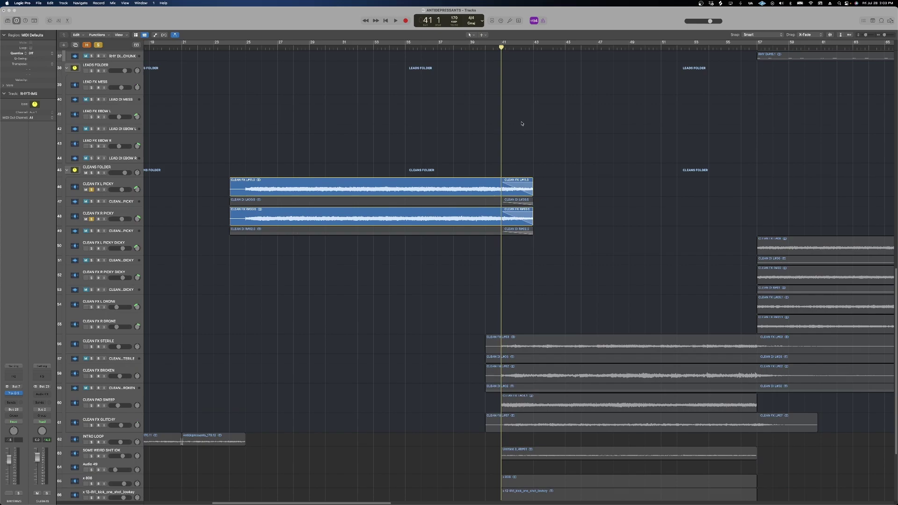
pyautogui.press('space')
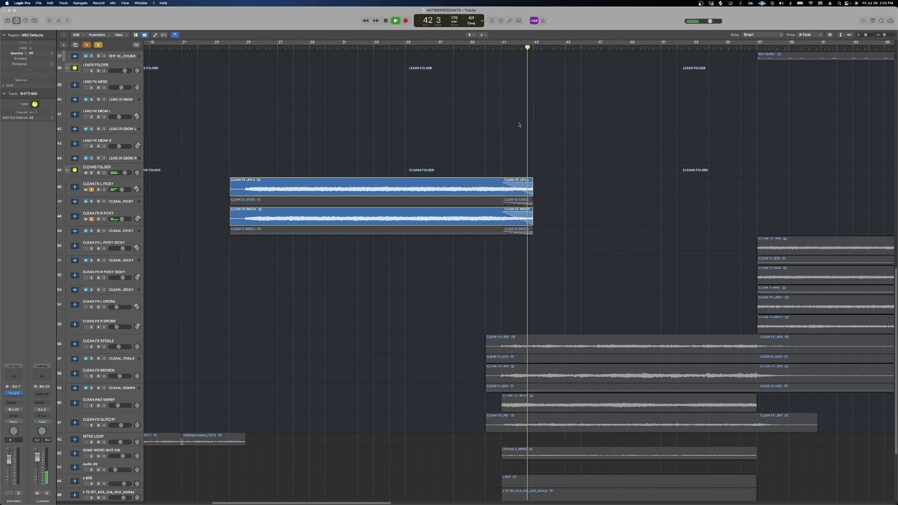
# Release all solos, select then deselect the five drum regions, and play the full mix from bar 40
pyautogui.press('space')
pyautogui.hotkey('ctrl', 's')
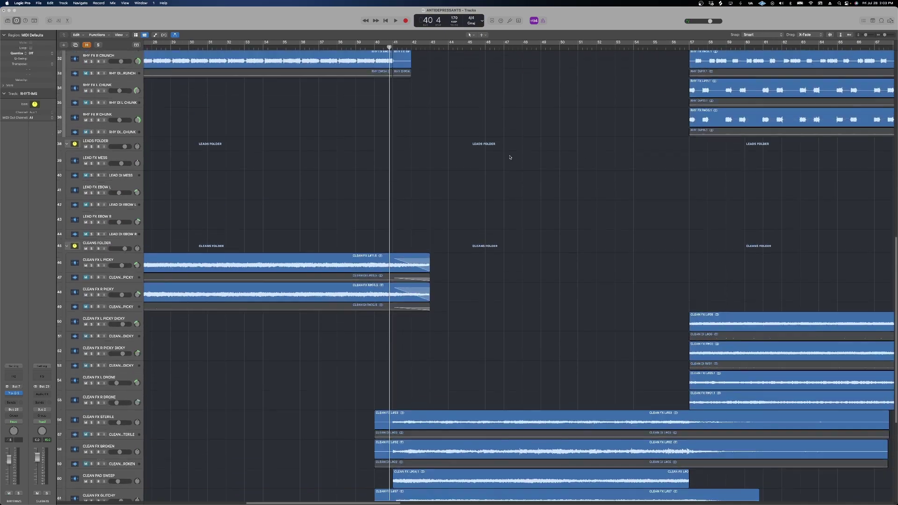
pyautogui.scroll(-6, 483, 171)
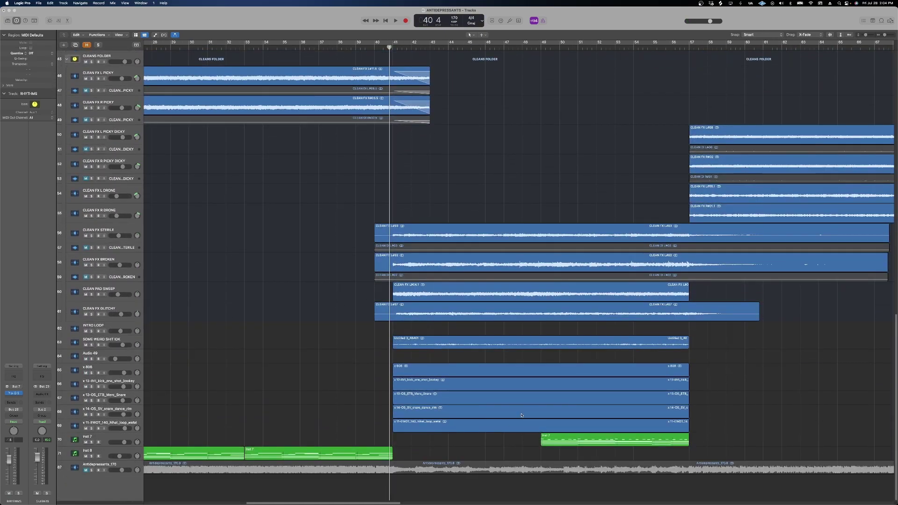
pyautogui.moveTo(367, 365); pyautogui.dragTo(381, 427)
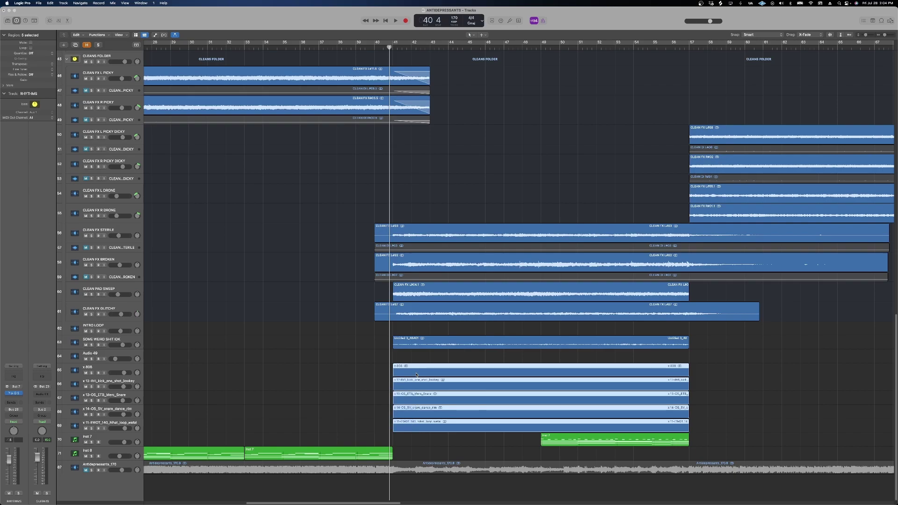
pyautogui.scroll(5, 376, 384)
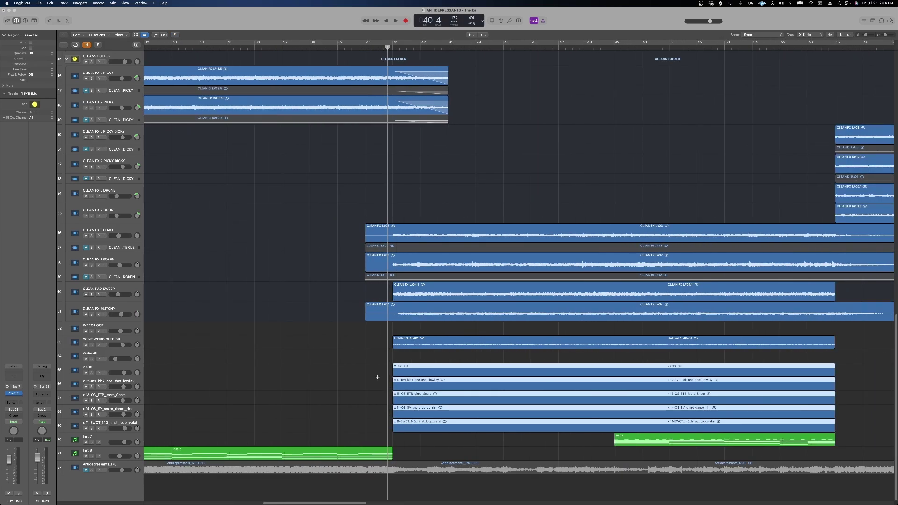
pyautogui.hscroll(3, 394, 398)
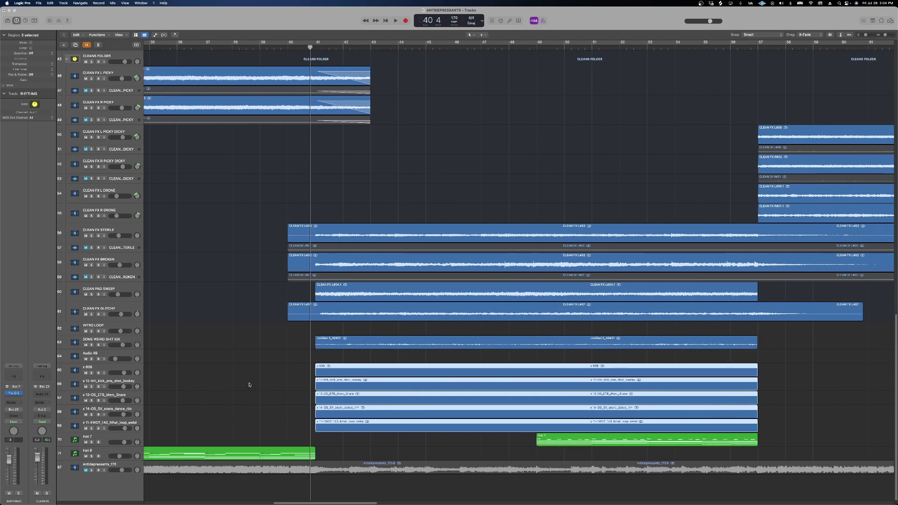
pyautogui.scroll(2, 286, 346)
pyautogui.scroll(-2, 283, 414)
pyautogui.scroll(2, 285, 395)
pyautogui.click(240, 312)
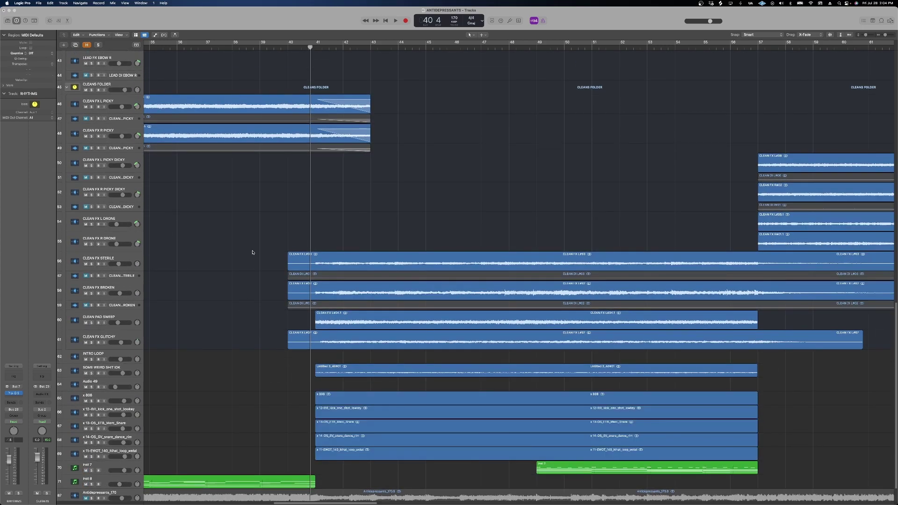
pyautogui.press('space')
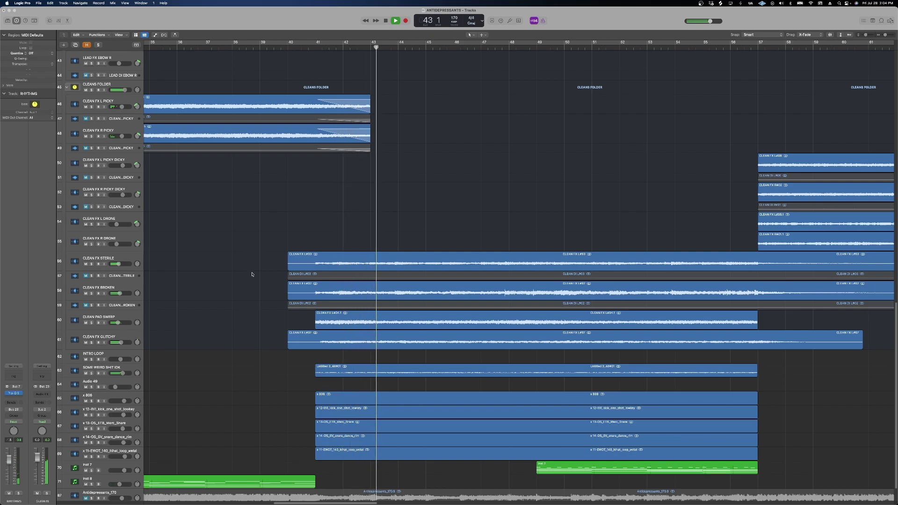
pyautogui.hscroll(5, 251, 279)
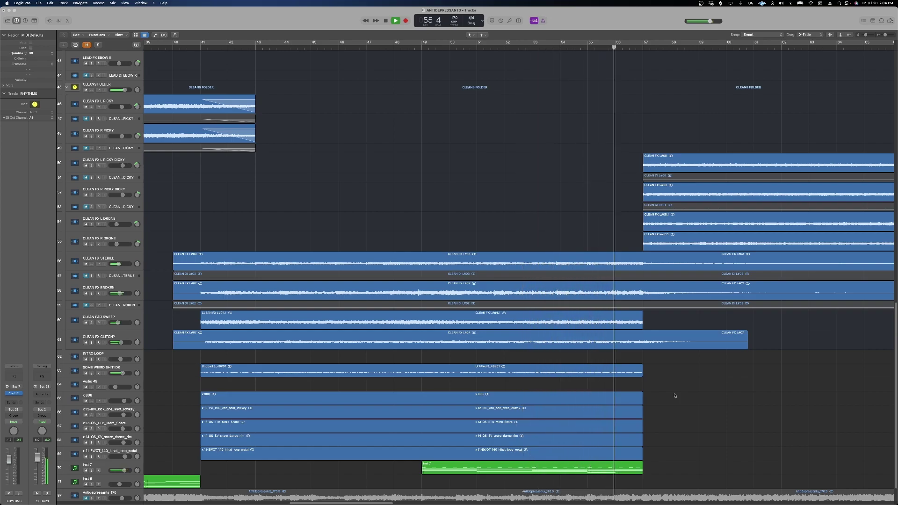
# Stop playback and select CLEAN FX STERILE, CLEAN PAD SWEEP, CLEAN FX GLITCHY and SOME WEIRD SHIT IDK in turn
pyautogui.press('space')
pyautogui.click(94, 262)
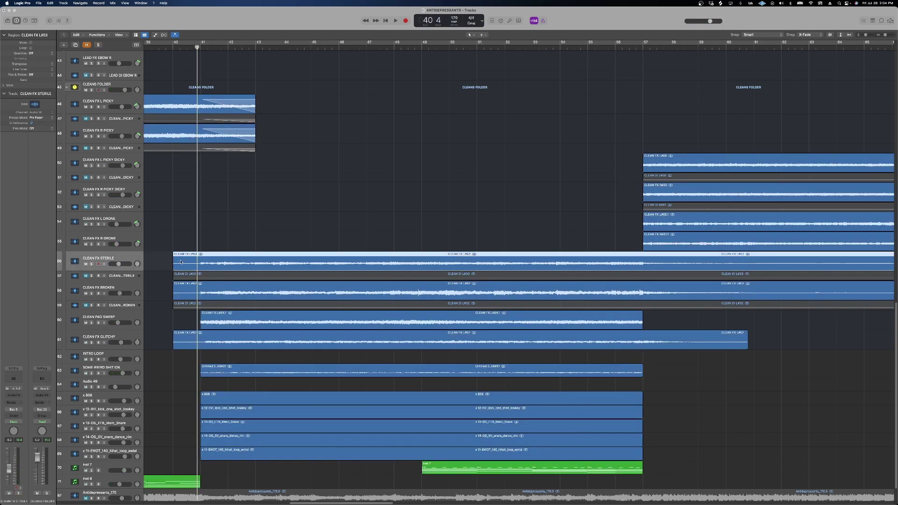
pyautogui.click(104, 320)
pyautogui.click(134, 336)
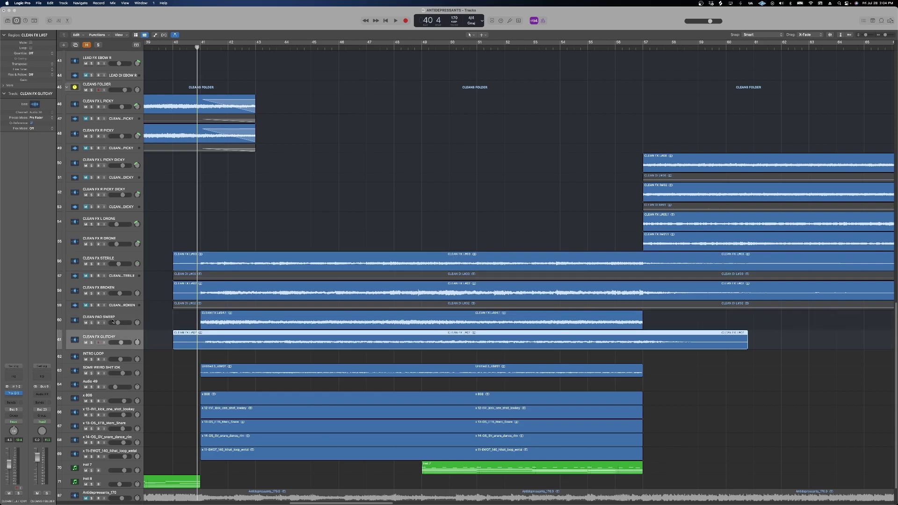
pyautogui.click(114, 367)
pyautogui.scroll(-2, 168, 373)
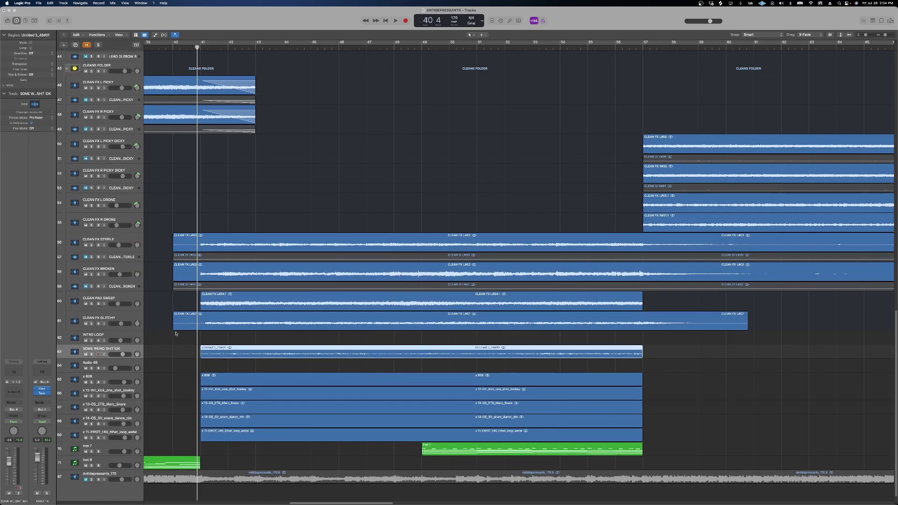
pyautogui.scroll(3, 175, 334)
# Solo CLEAN FX STERILE and play it to bar 50, then move the solo to CLEAN FX BROKEN at bar 40
pyautogui.click(91, 272)
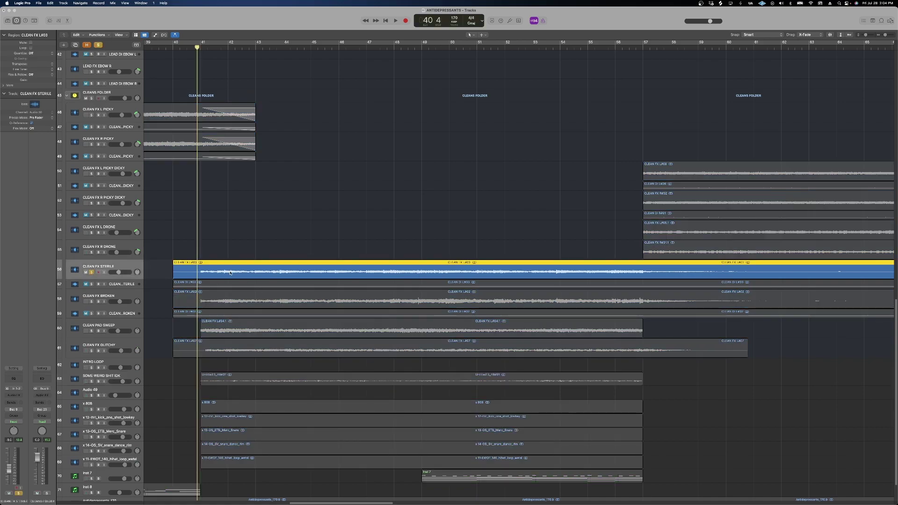
pyautogui.click(233, 239)
pyautogui.press('space')
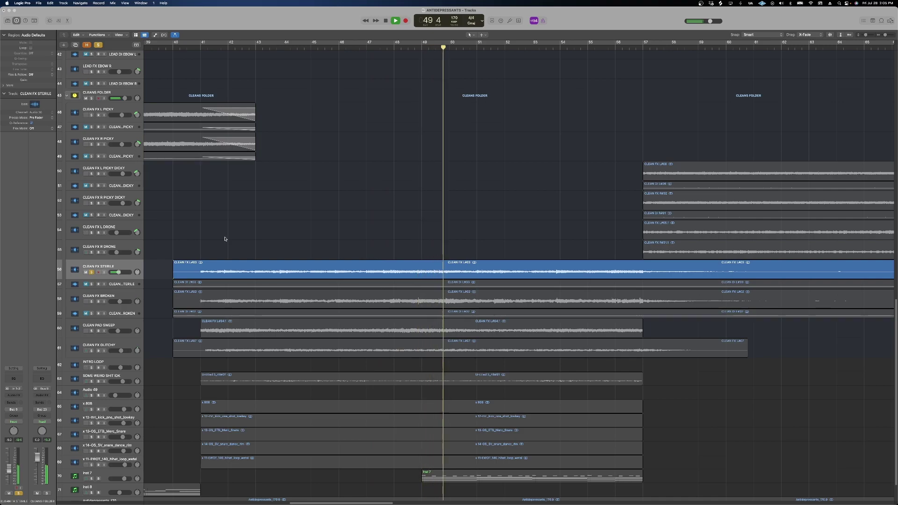
pyautogui.press('space')
pyautogui.press('Down')
pyautogui.press('Down')
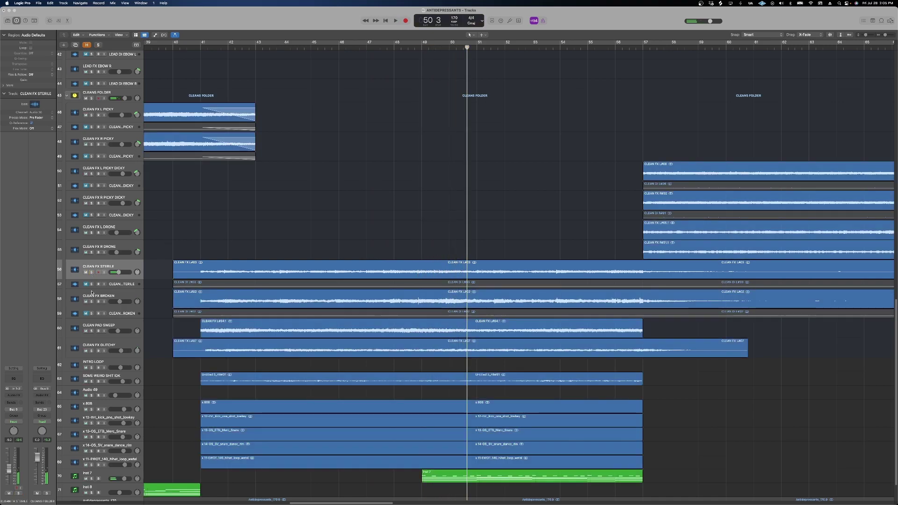
pyautogui.click(200, 50)
pyautogui.scroll(-2, 236, 307)
pyautogui.press('super+Left')
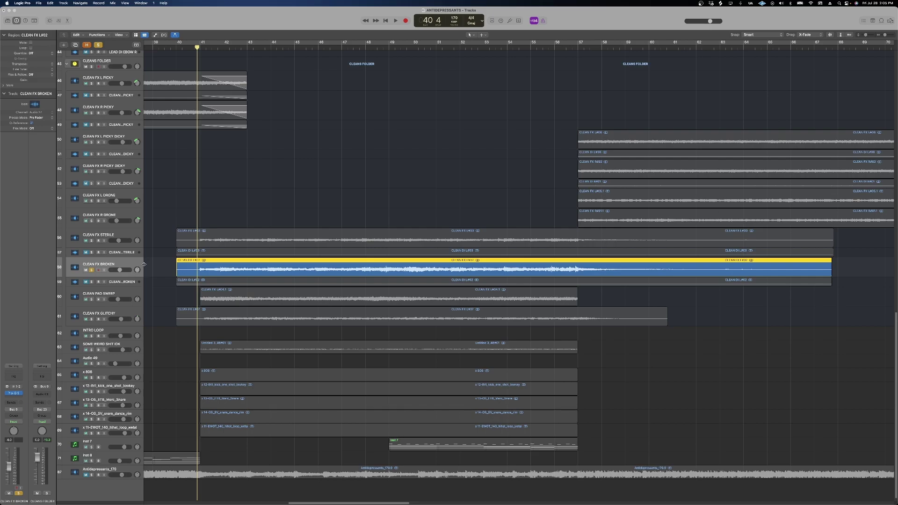
# Deselect the CLEAN FX BROKEN region and play the soloed track from bar 41
pyautogui.click(306, 153)
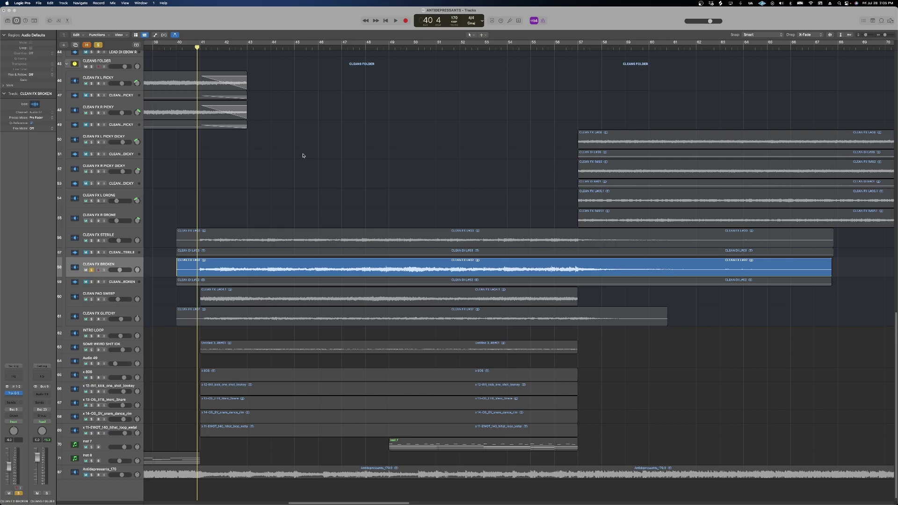
pyautogui.press('space')
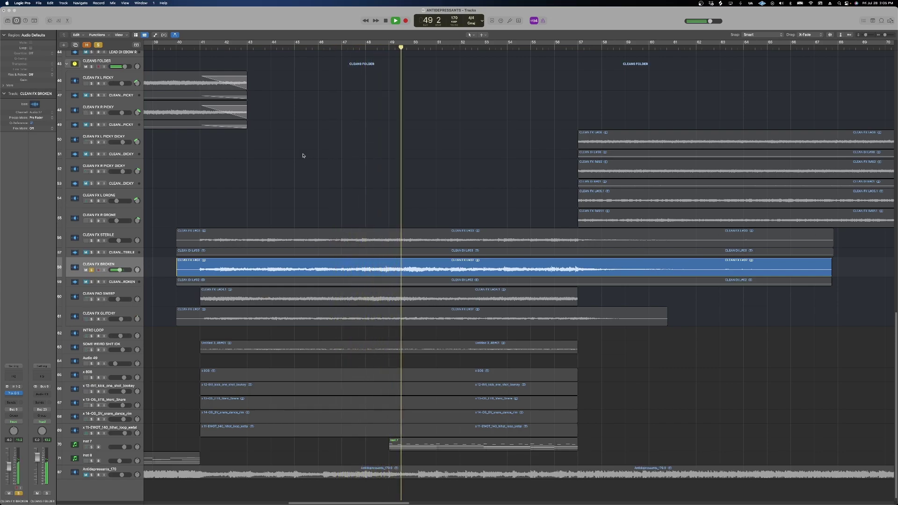
pyautogui.press('space')
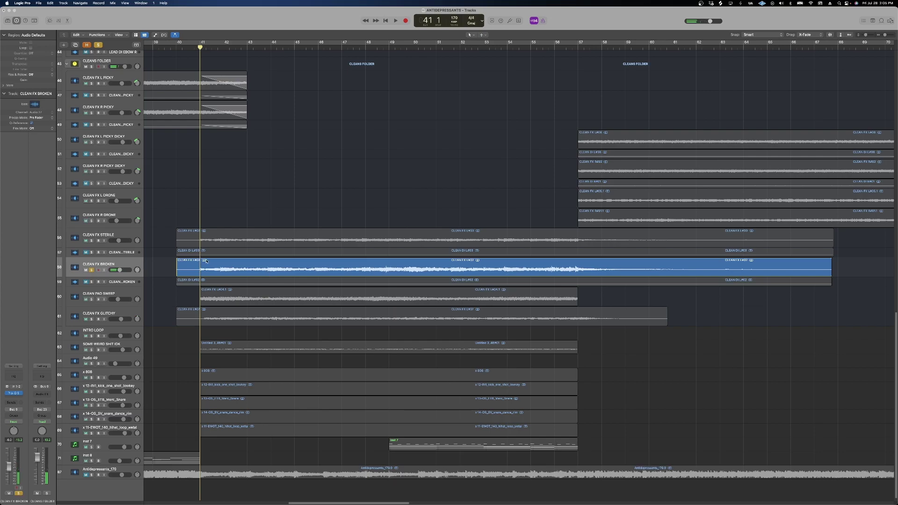
# Add CLEAN FX STERILE to the solo and play both clean tracks together
pyautogui.click(91, 241)
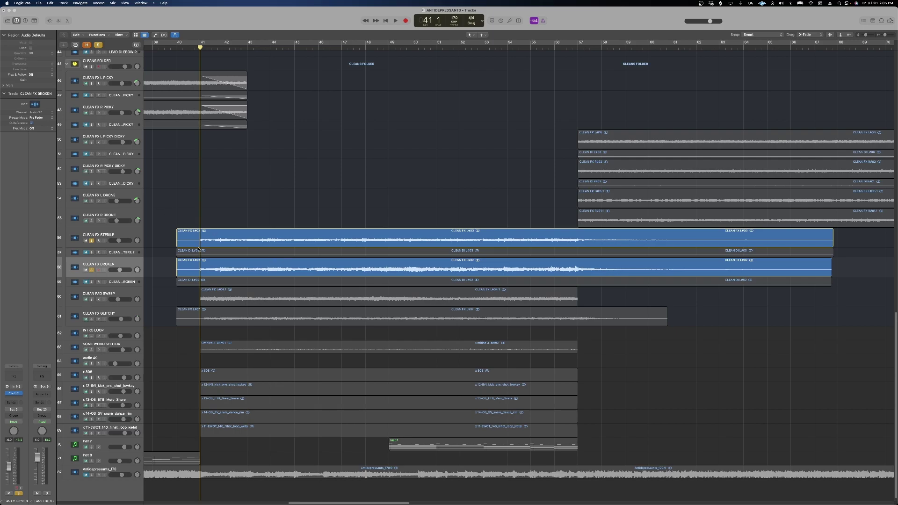
pyautogui.scroll(5, 202, 271)
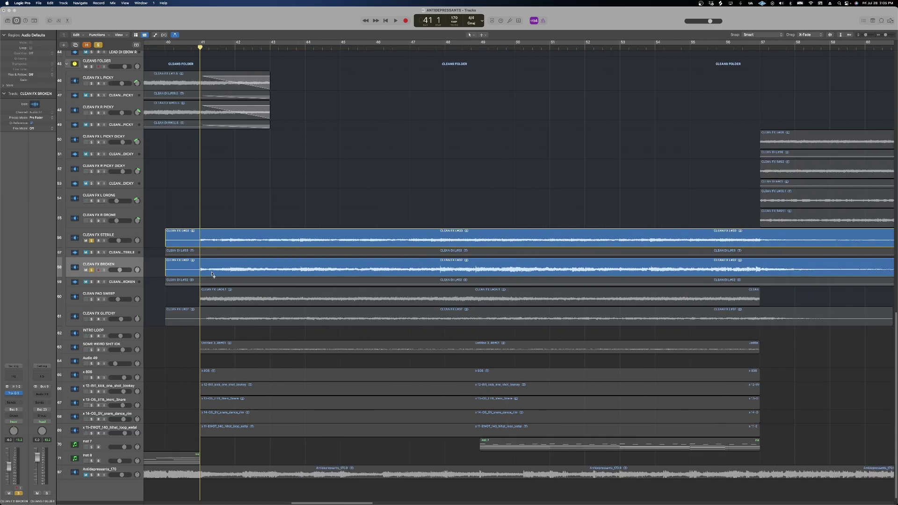
pyautogui.scroll(3, 210, 272)
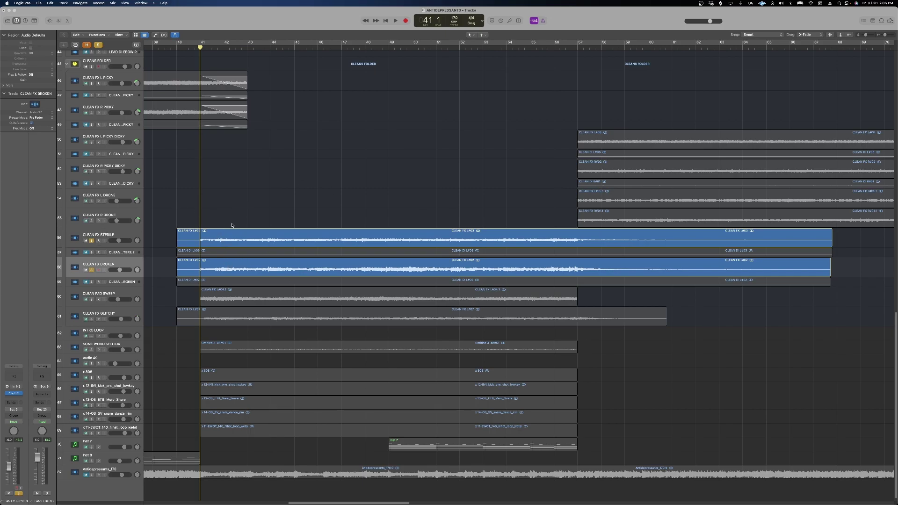
pyautogui.press('space')
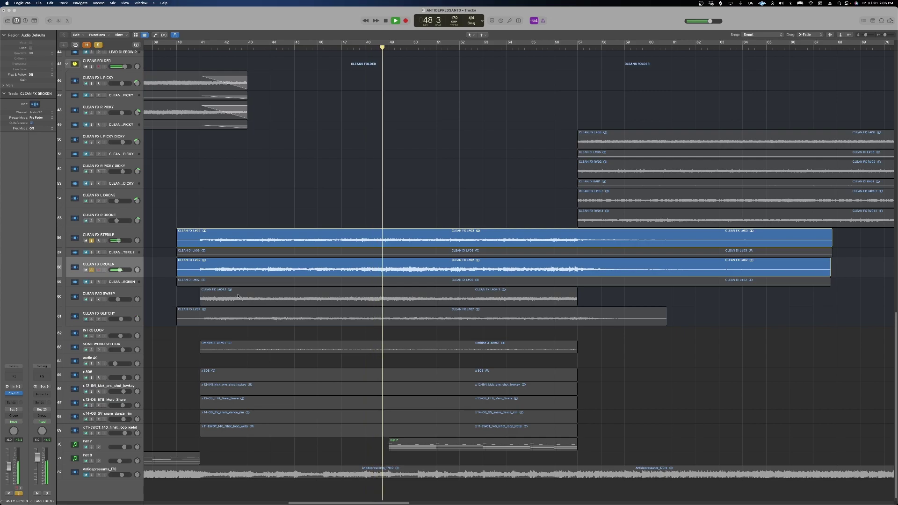
pyautogui.press('space')
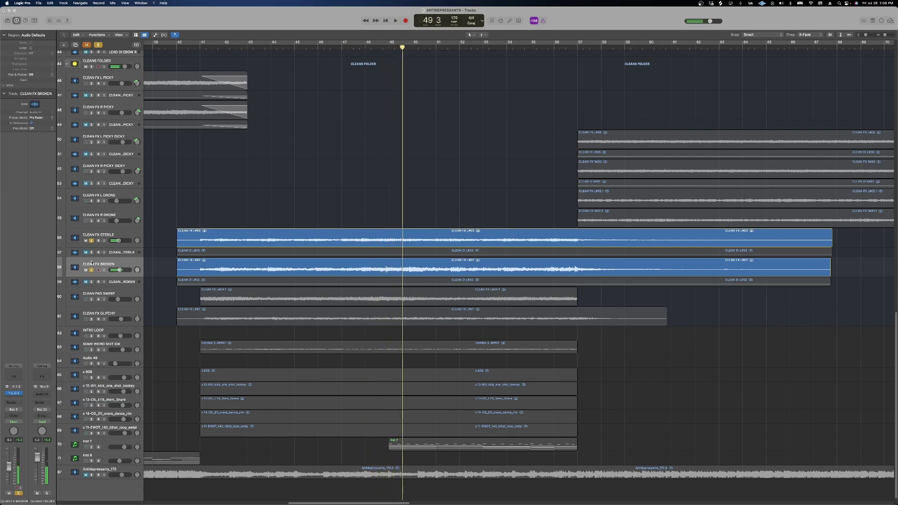
# Clear the BROKEN and STERILE solos, solo CLEAN PAD SWEEP, and play it from its region start
pyautogui.click(91, 270)
pyautogui.click(92, 240)
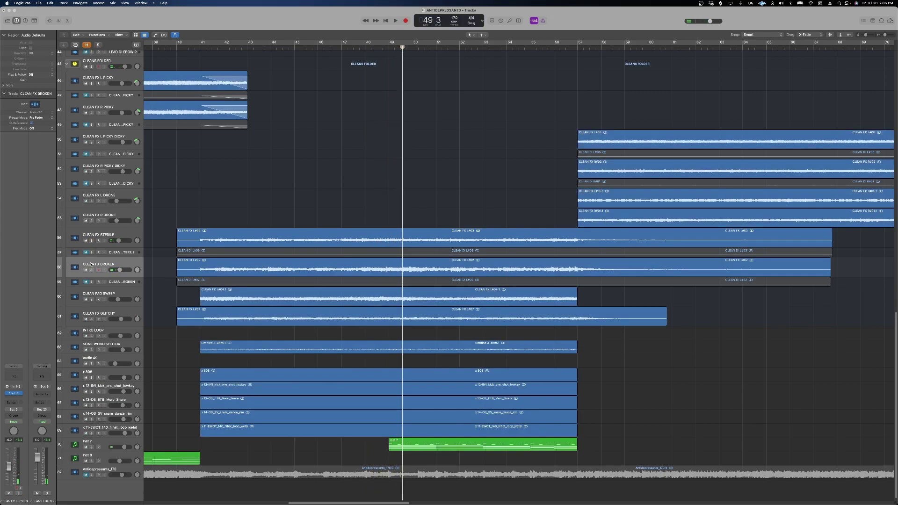
pyautogui.click(92, 299)
pyautogui.click(103, 305)
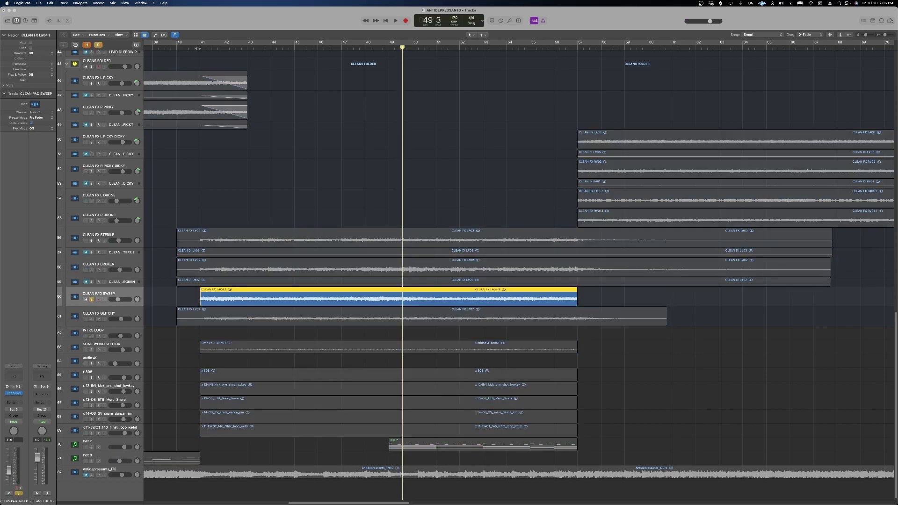
pyautogui.hotkey('shift', 'Return')
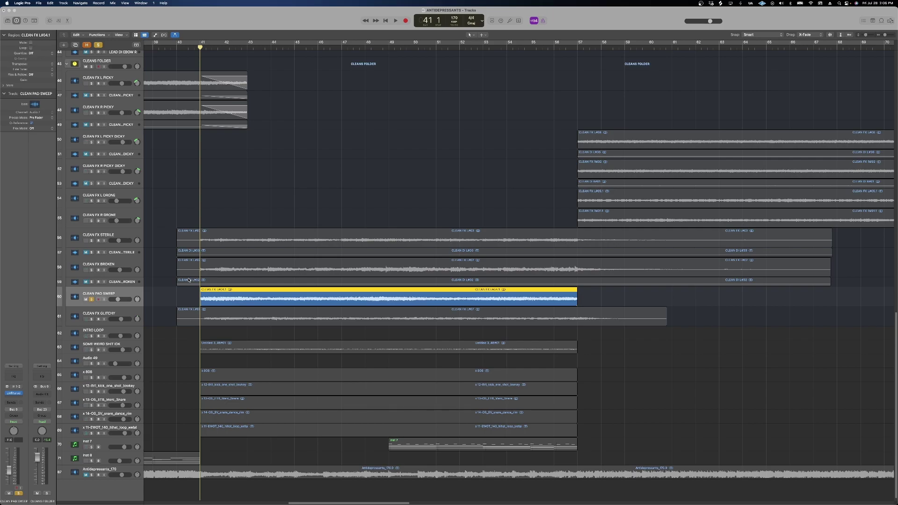
pyautogui.press('space')
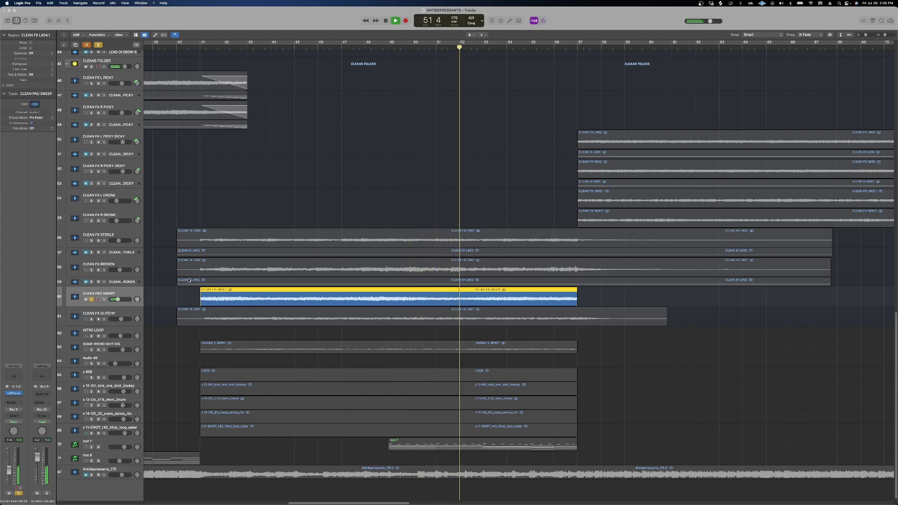
# Stop at bar 52, switch the solo to CLEAN FX GLITCHY, and select its region
pyautogui.press('space')
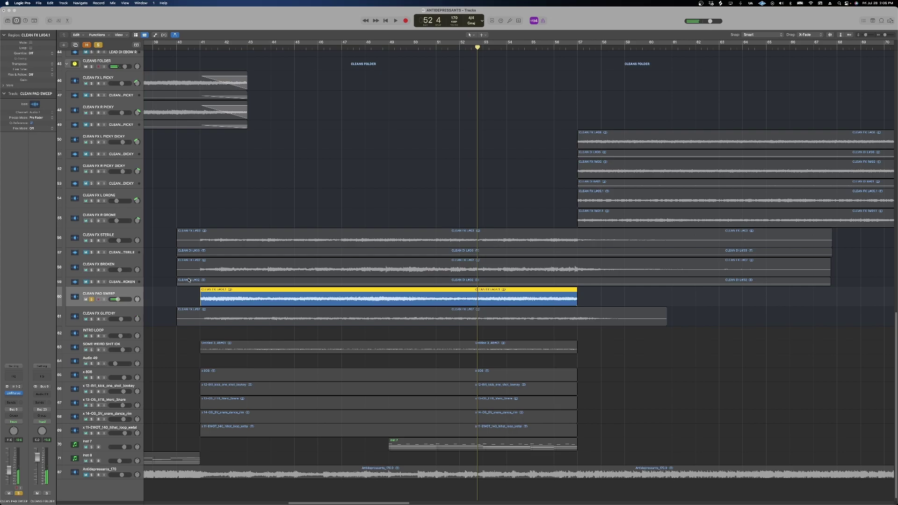
pyautogui.click(92, 300)
pyautogui.click(92, 319)
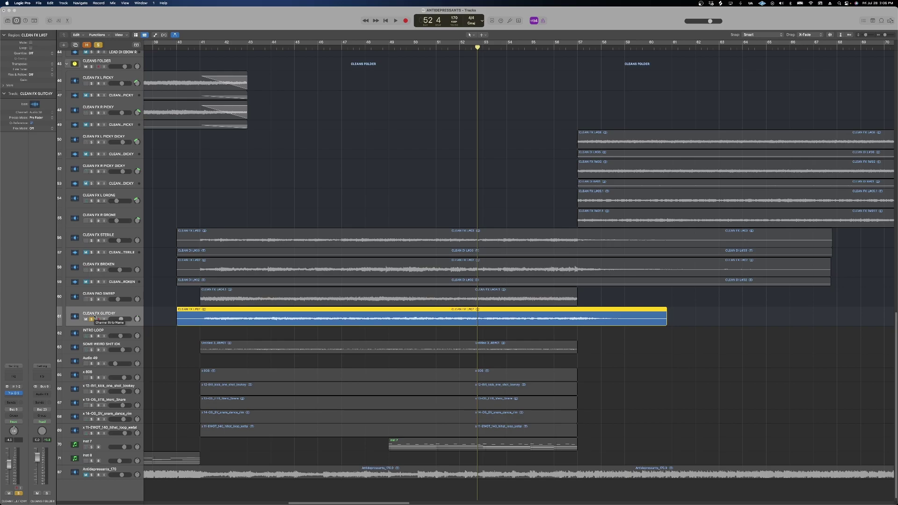
# Play the soloed CLEAN FX GLITCHY part from bar 41 to bar 57, then solo track 63 instead
pyautogui.press('space')
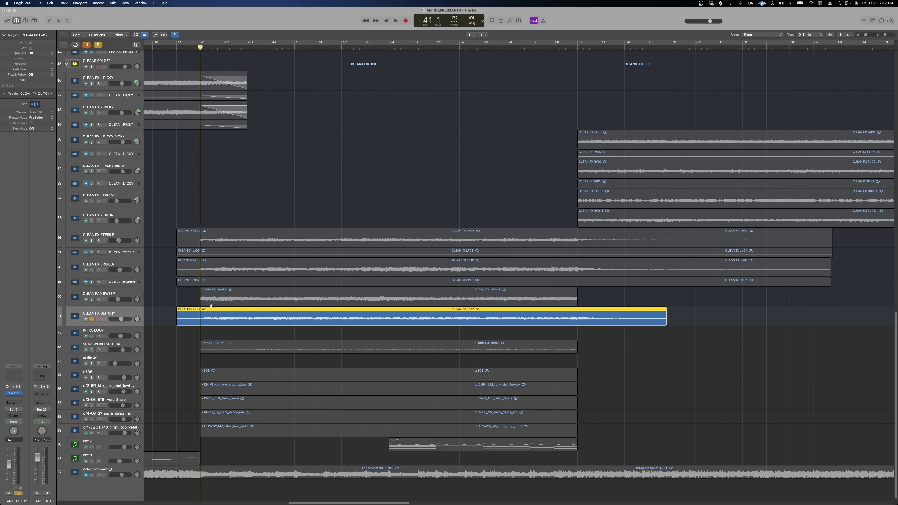
pyautogui.click(274, 330)
pyautogui.press('space')
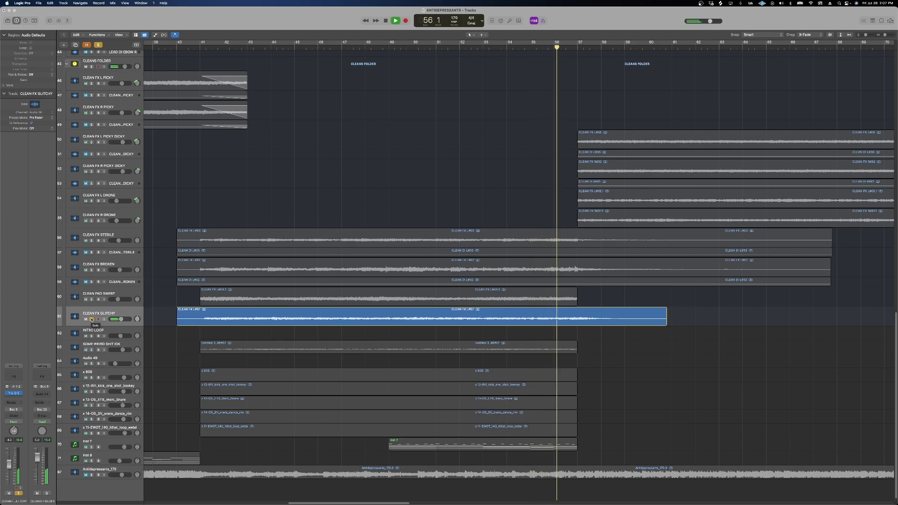
pyautogui.press('space')
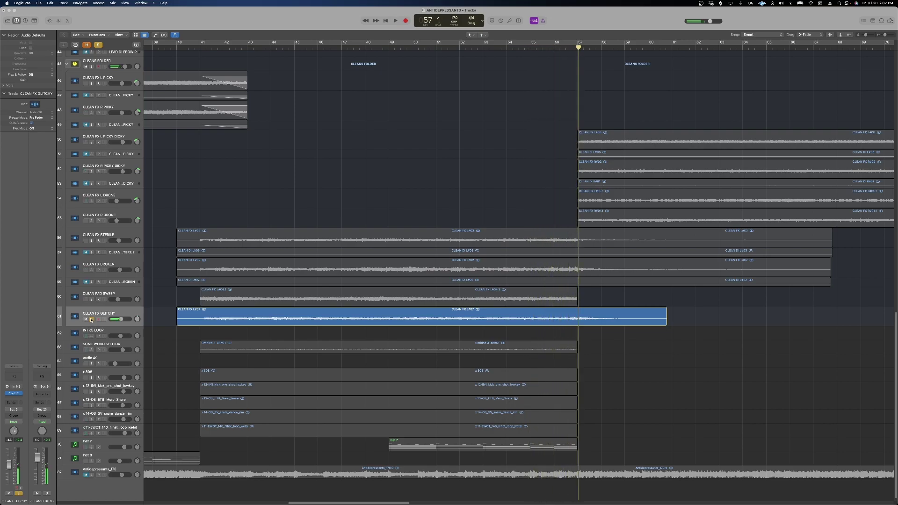
pyautogui.press('super+a')
pyautogui.click(92, 350)
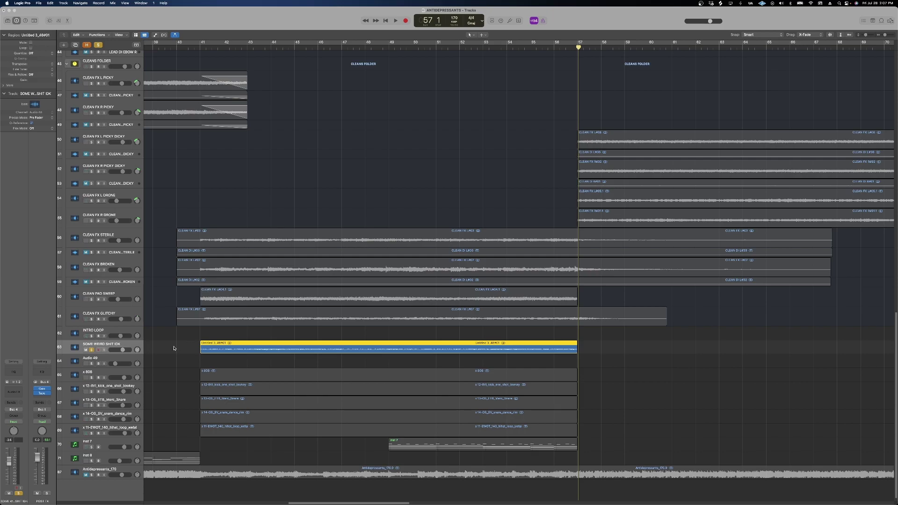
# Play the soloed SOME WEIRD SHIT IDK track from bar 41, stop near bar 50, then zoom out
pyautogui.scroll(-1, 173, 348)
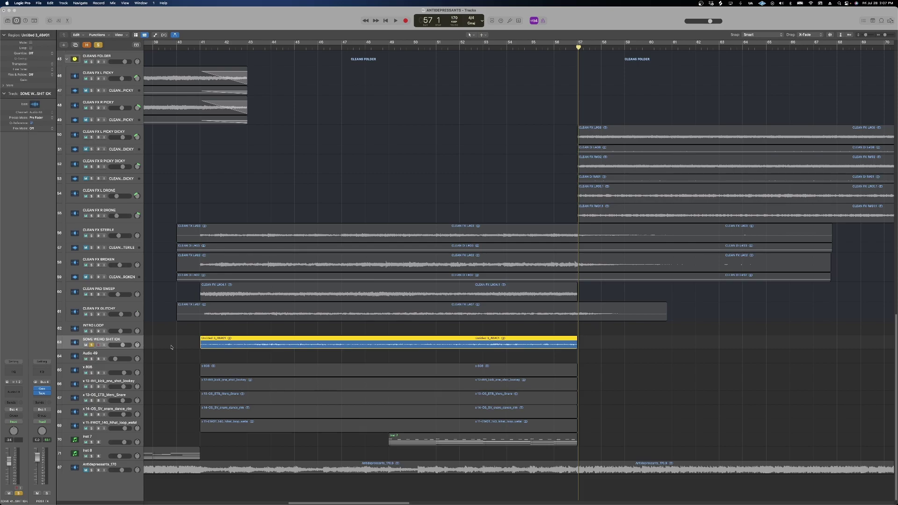
pyautogui.click(201, 44)
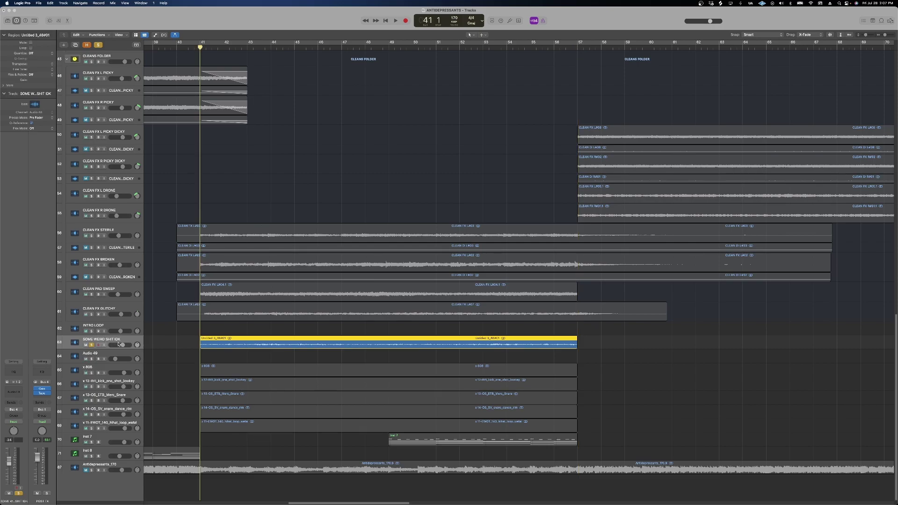
pyautogui.click(172, 348)
pyautogui.scroll(5, 187, 346)
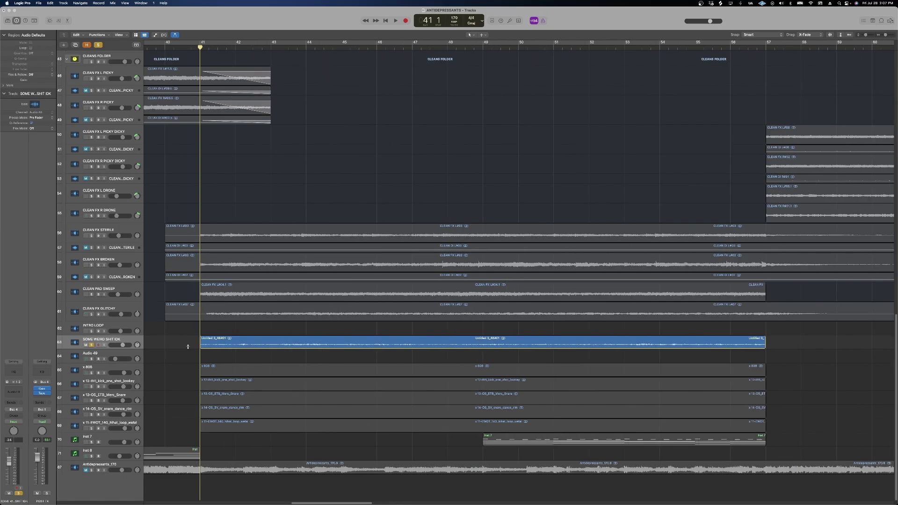
pyautogui.scroll(-3, 187, 346)
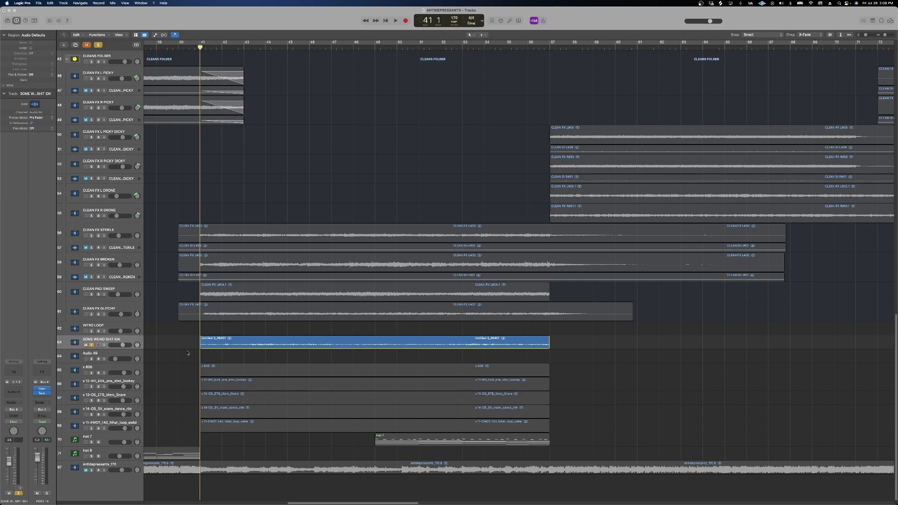
pyautogui.press('space')
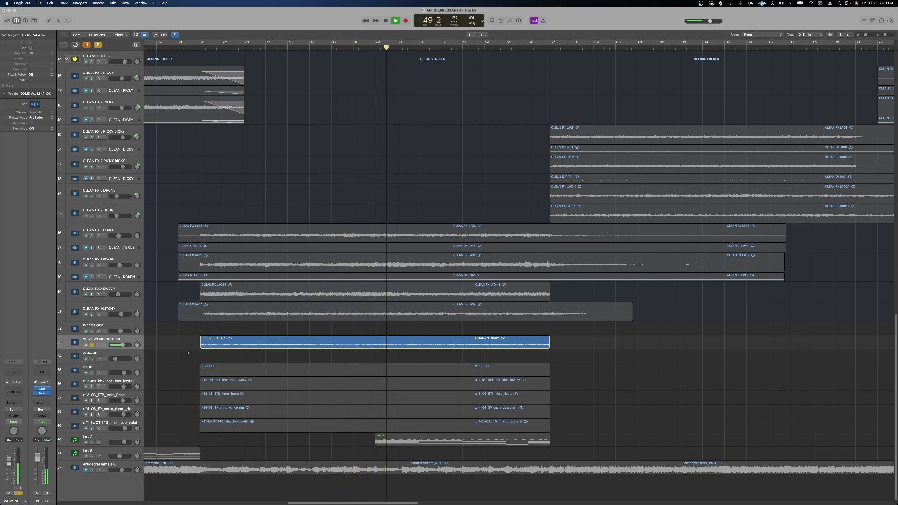
pyautogui.press('space')
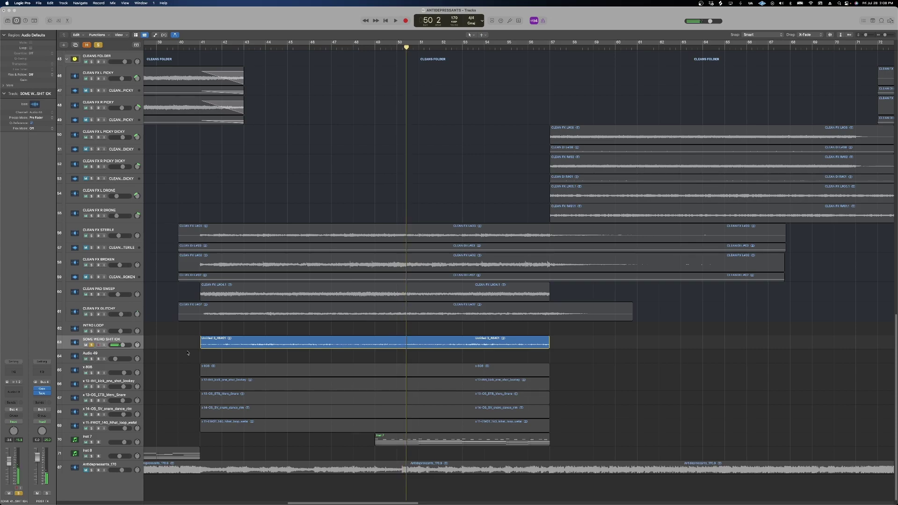
pyautogui.press('super+Left')
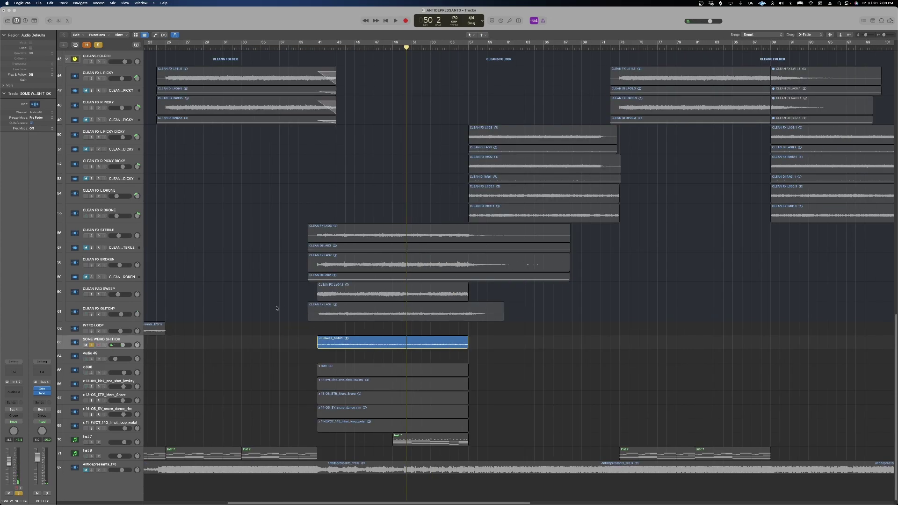
# Move the solo from track 63 to Inst 7 and play it from bar 49
pyautogui.click(92, 345)
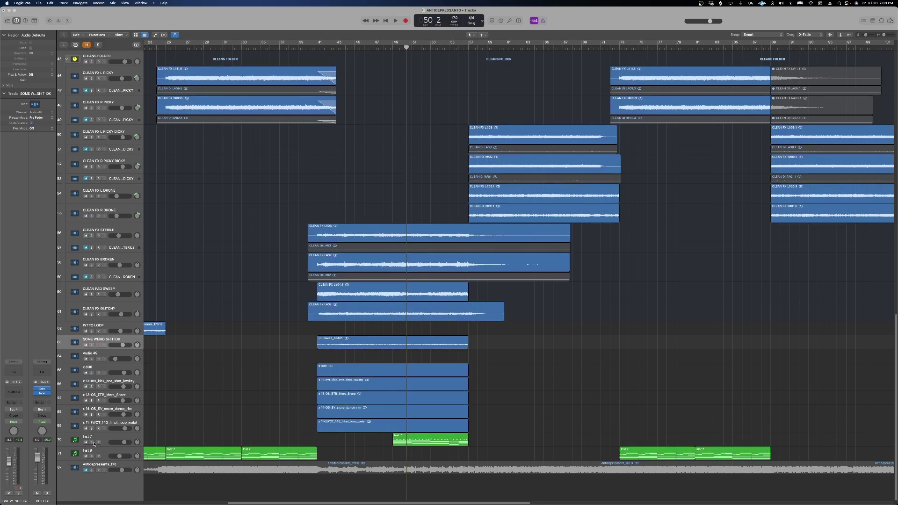
pyautogui.click(91, 442)
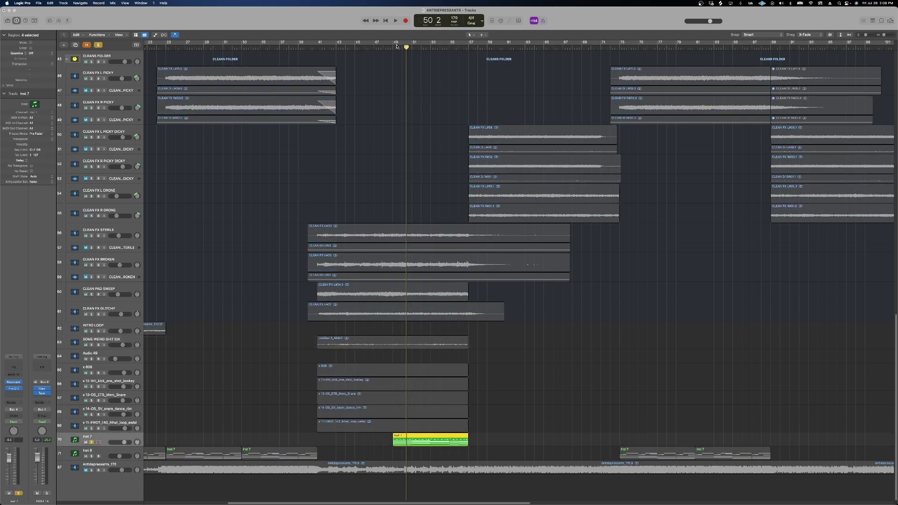
pyautogui.press(',')
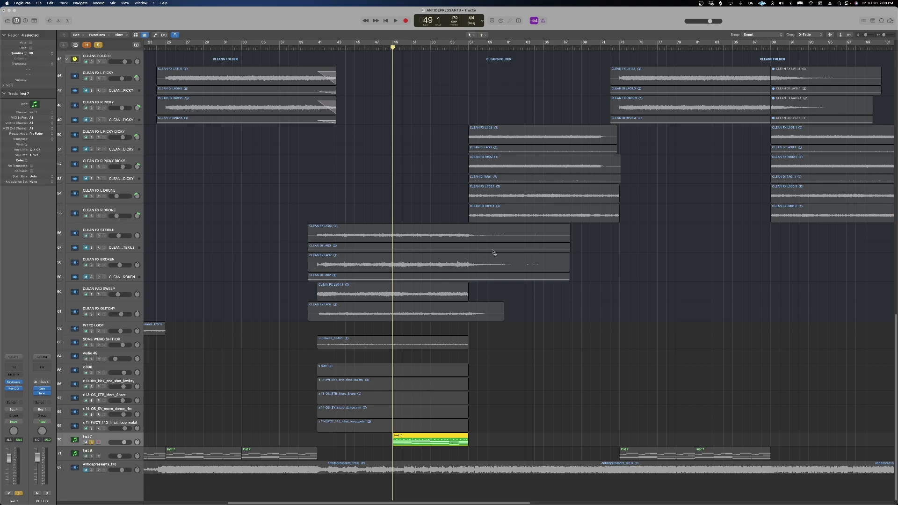
pyautogui.press('super+Right')
pyautogui.press('super+Right')
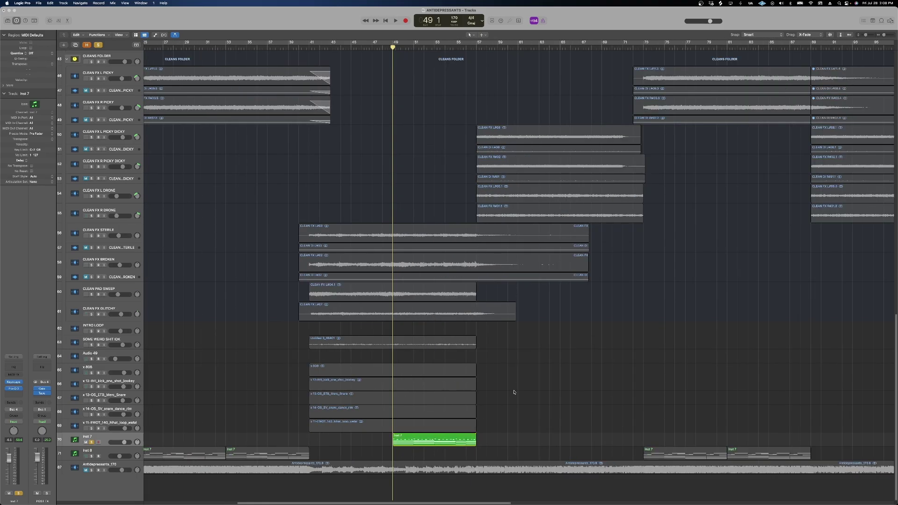
pyautogui.hscroll(5, 514, 392)
pyautogui.press('space')
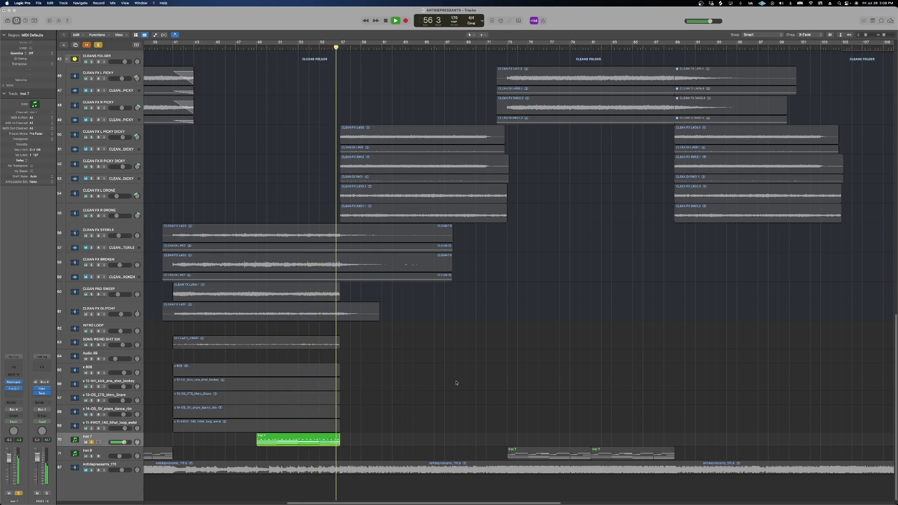
pyautogui.press('space')
pyautogui.click(92, 442)
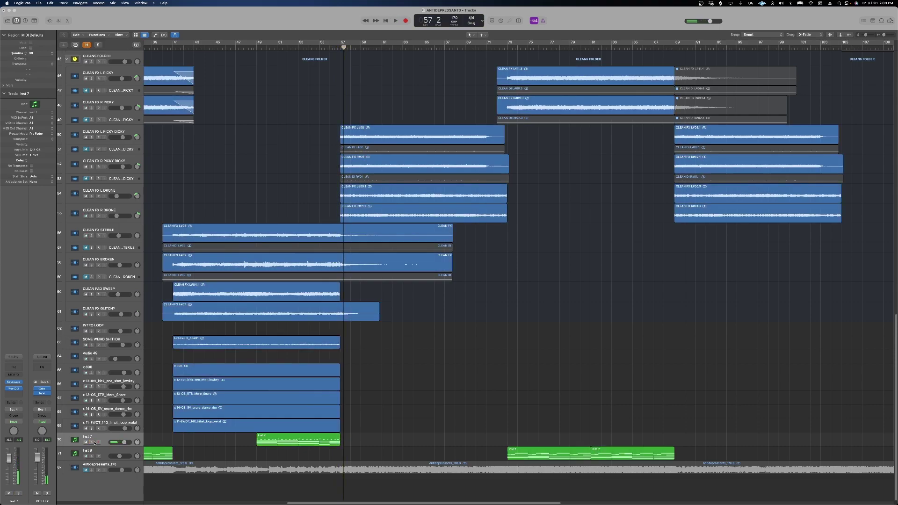
pyautogui.press('super+Left')
pyautogui.hscroll(3, 341, 227)
pyautogui.scroll(10, 341, 226)
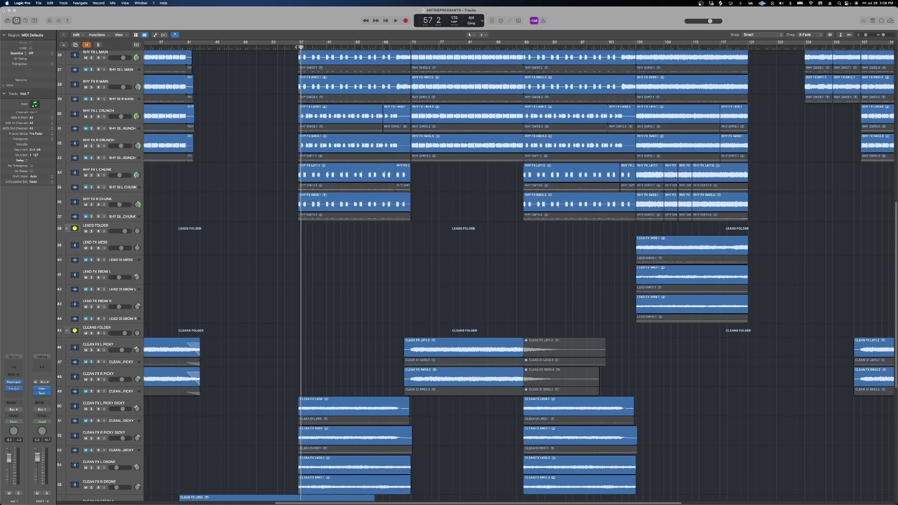
pyautogui.click(298, 47)
pyautogui.scroll(-5, 327, 290)
pyautogui.scroll(6, 311, 294)
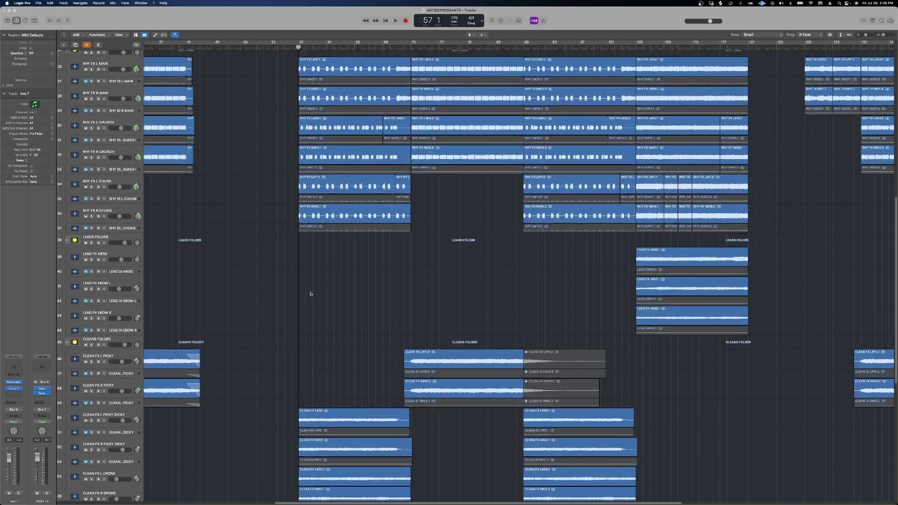
pyautogui.scroll(3, 318, 327)
pyautogui.scroll(-4, 346, 391)
pyautogui.press('space')
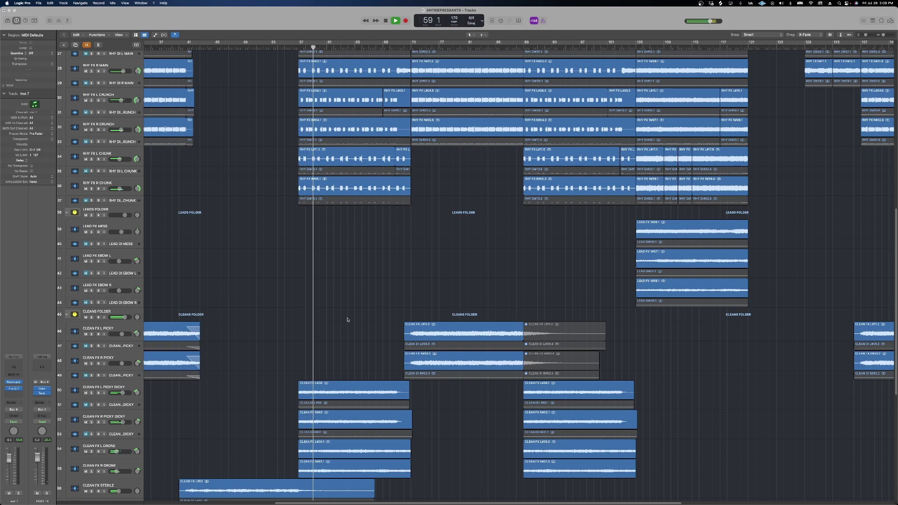
pyautogui.scroll(3, 347, 322)
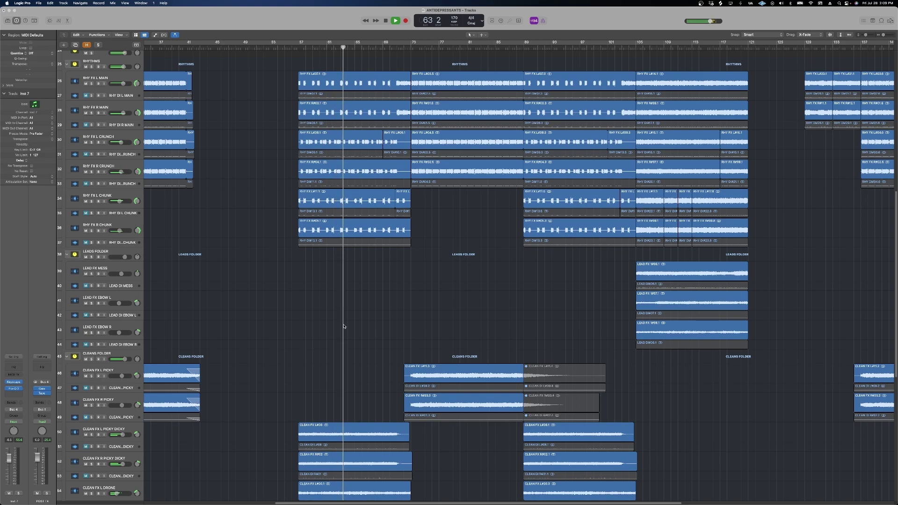
pyautogui.scroll(1, 344, 323)
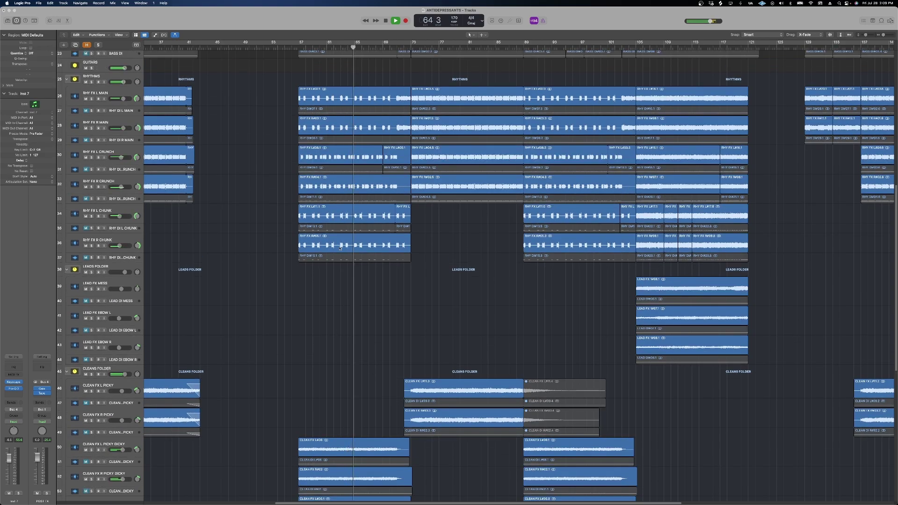
pyautogui.press('space')
pyautogui.scroll(-3, 311, 277)
pyautogui.scroll(3, 315, 294)
pyautogui.scroll(6, 312, 268)
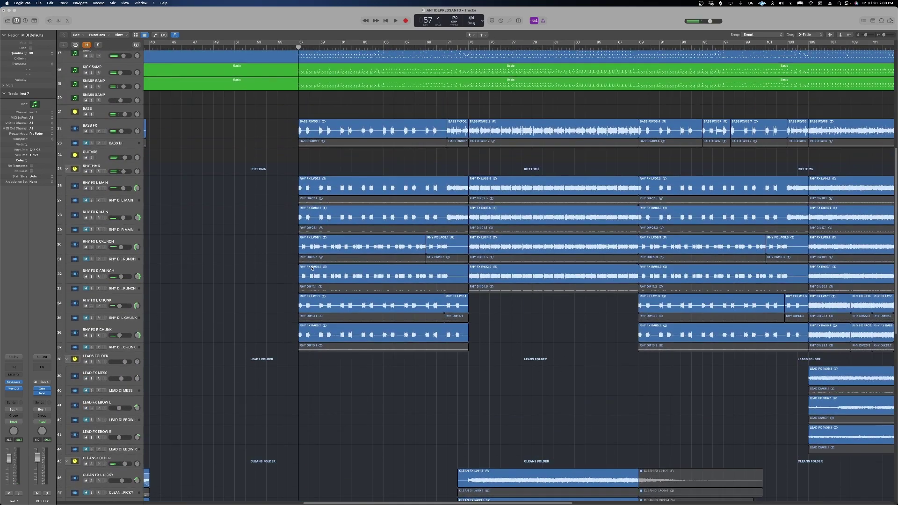
pyautogui.scroll(3, 337, 234)
# Solo the RHYTHMS folder, leaving the individual RHY FX tracks unsoloed
pyautogui.click(92, 236)
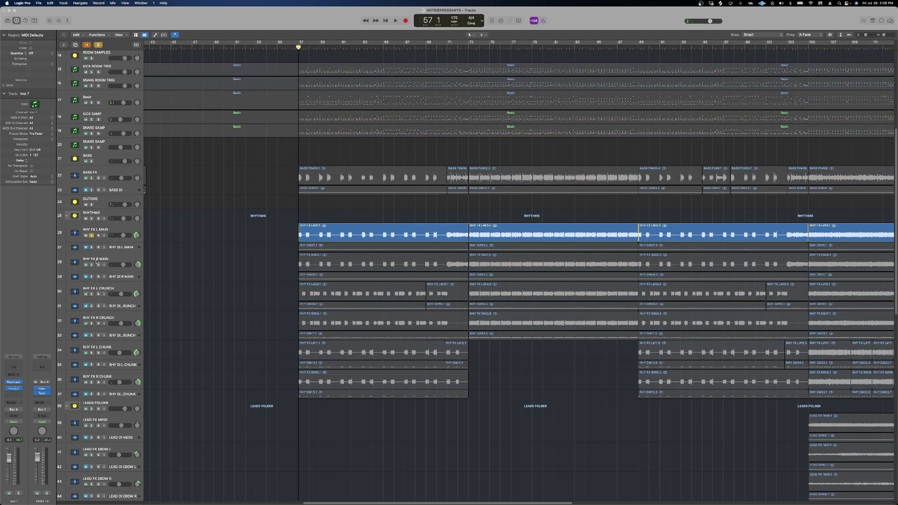
pyautogui.click(92, 265)
pyautogui.click(92, 295)
pyautogui.click(91, 295)
pyautogui.click(91, 218)
pyautogui.click(91, 236)
pyautogui.click(92, 265)
# Play the soloed RHYTHMS folder from bar 57, then remove its solo
pyautogui.press('space')
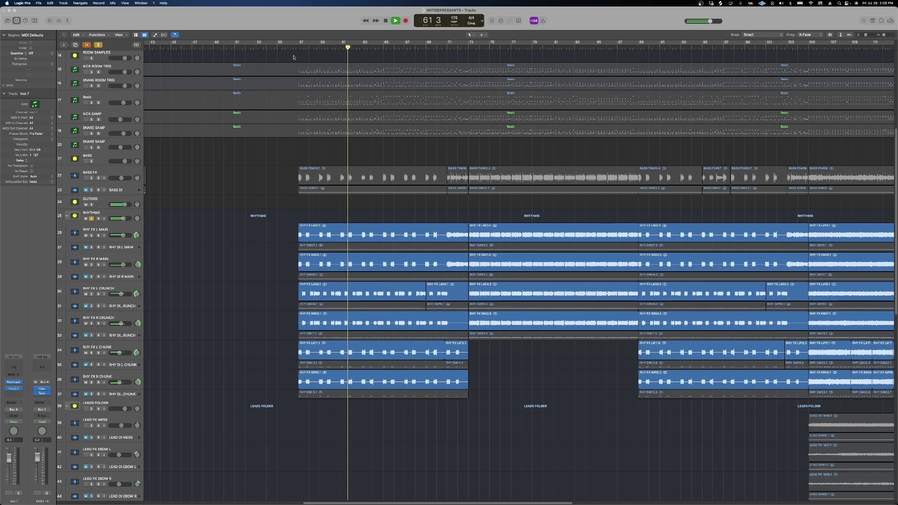
pyautogui.press('space')
pyautogui.press('super+Right')
pyautogui.press('super+Right')
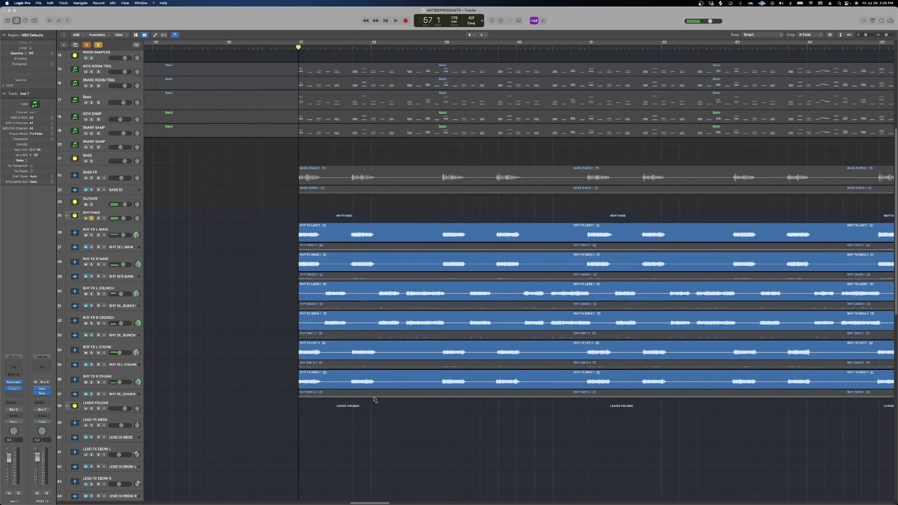
pyautogui.press('super+Left')
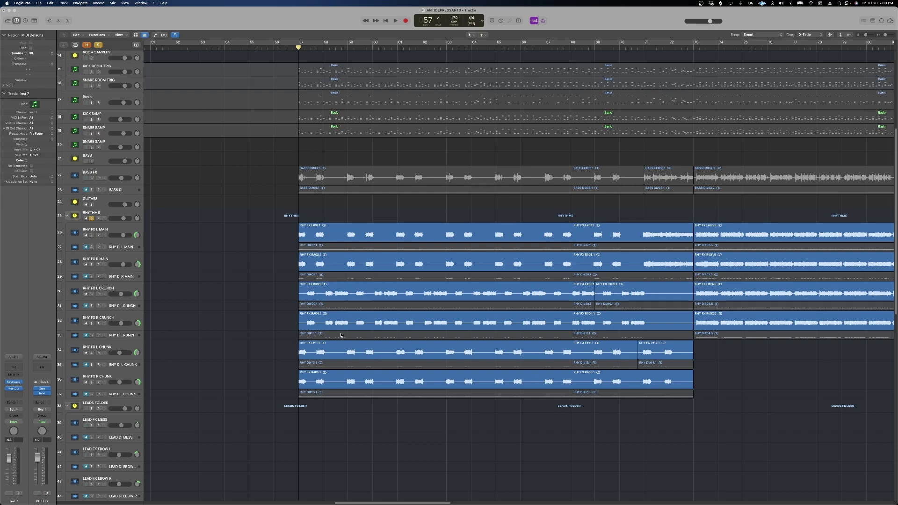
pyautogui.click(91, 218)
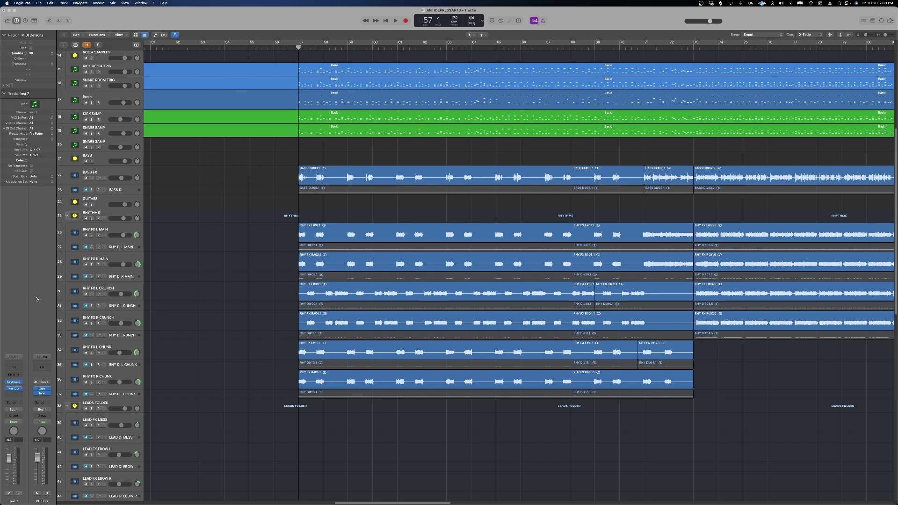
# Hear the RHY FX L and R CHUNK pair soloed, then add the L and R MAIN tracks
pyautogui.click(91, 353)
pyautogui.click(101, 347)
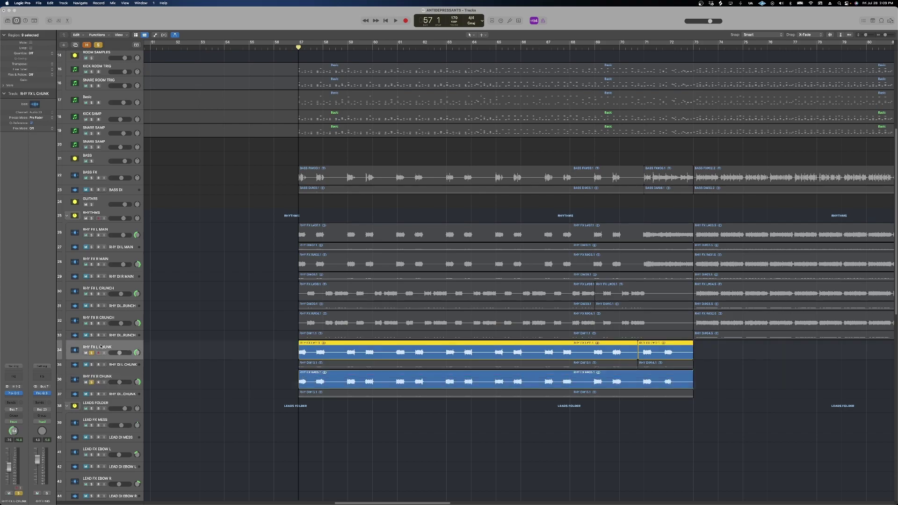
pyautogui.scroll(3, 200, 355)
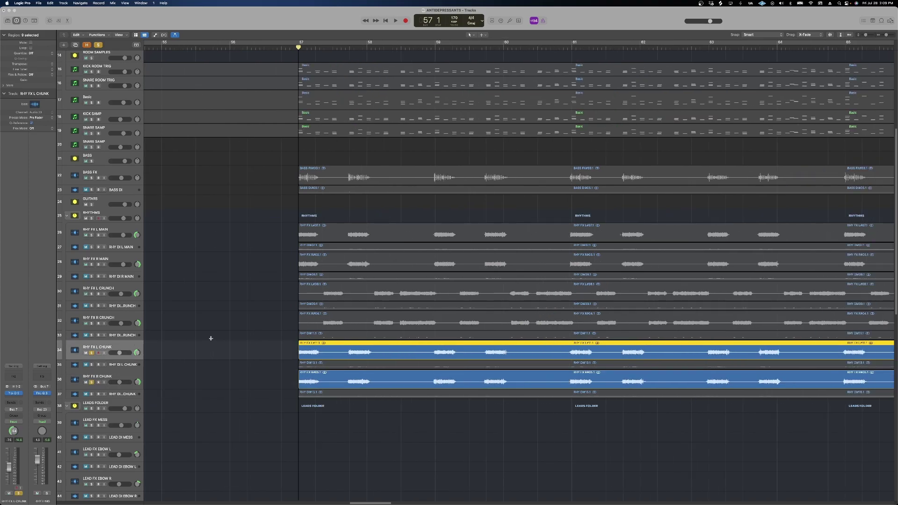
pyautogui.click(211, 313)
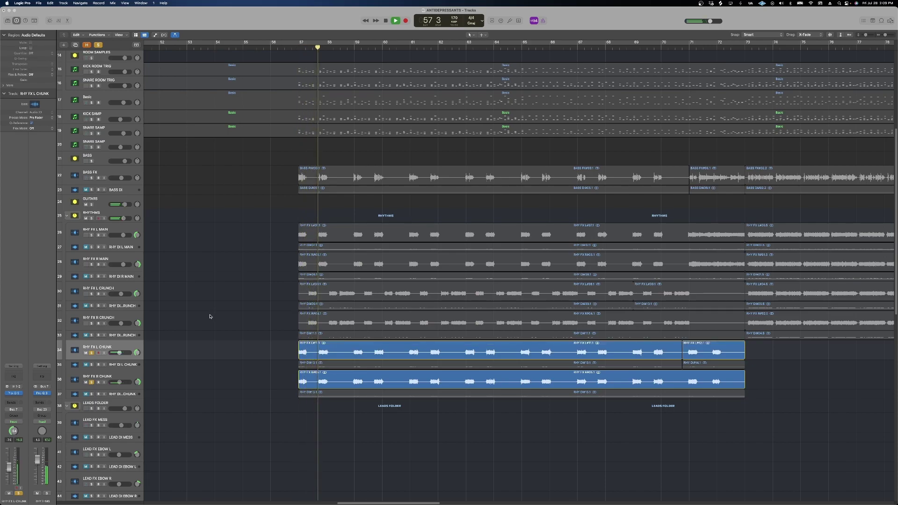
pyautogui.click(91, 264)
pyautogui.click(93, 235)
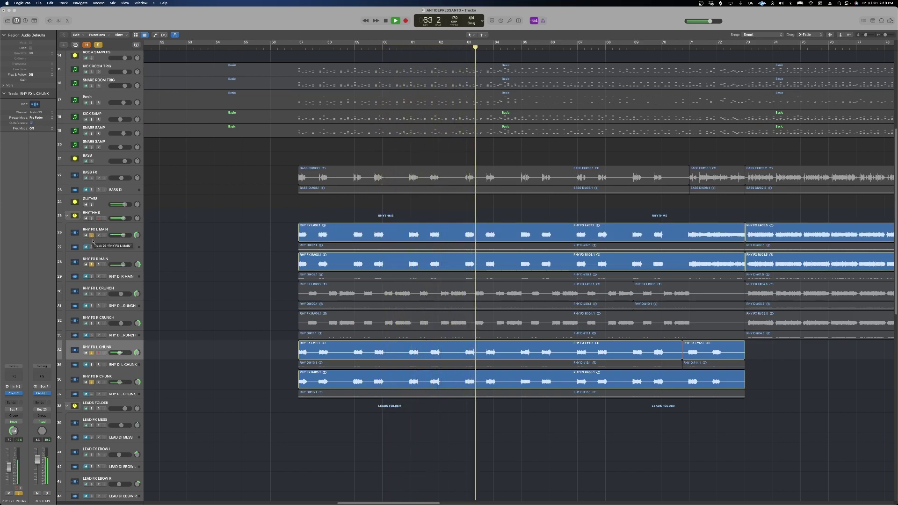
pyautogui.scroll(-5, 317, 367)
pyautogui.press('space')
# Clear all solos and play the RHY FX L and R CRUNCH pair soloed from bar 57
pyautogui.press('ctrl+alt+super+s')
pyautogui.scroll(4, 316, 368)
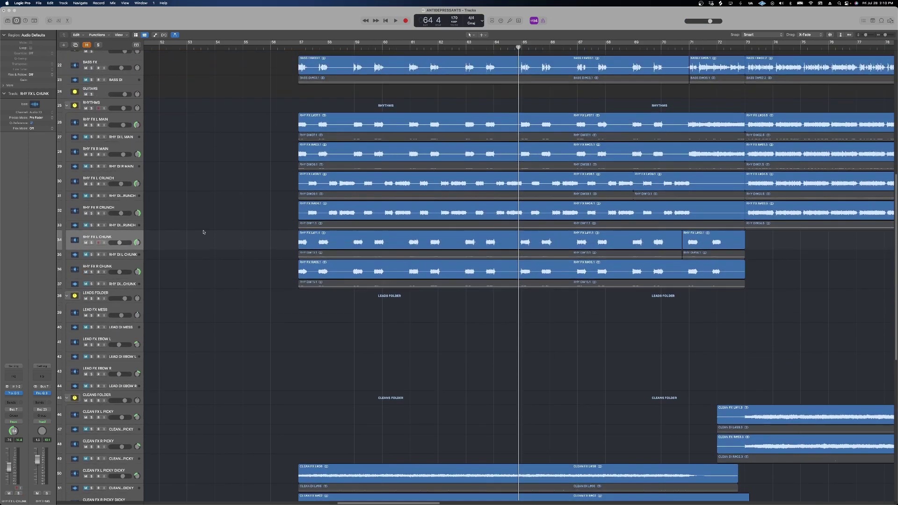
pyautogui.click(92, 214)
pyautogui.click(92, 184)
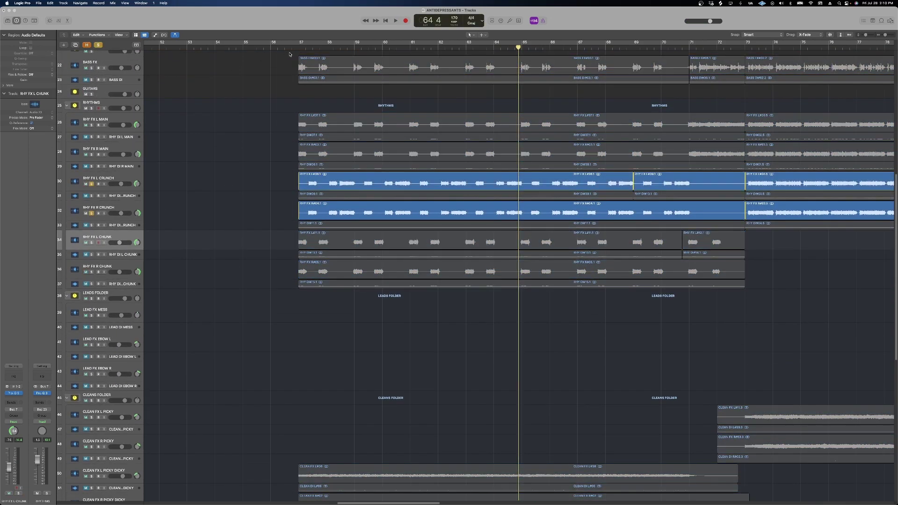
pyautogui.click(298, 46)
pyautogui.press('space')
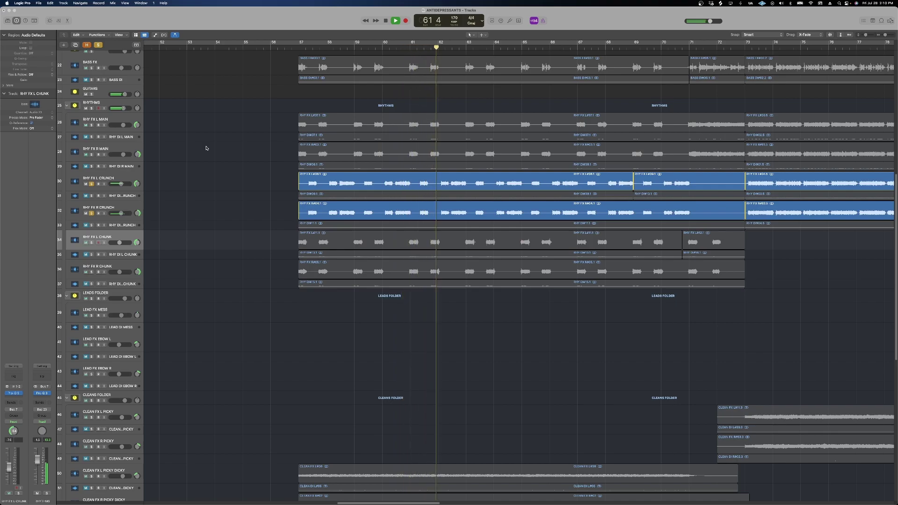
# Solo CLEAN FX L and R PICKY DICKY and play them from bar 57
pyautogui.press('space')
pyautogui.press('super+a')
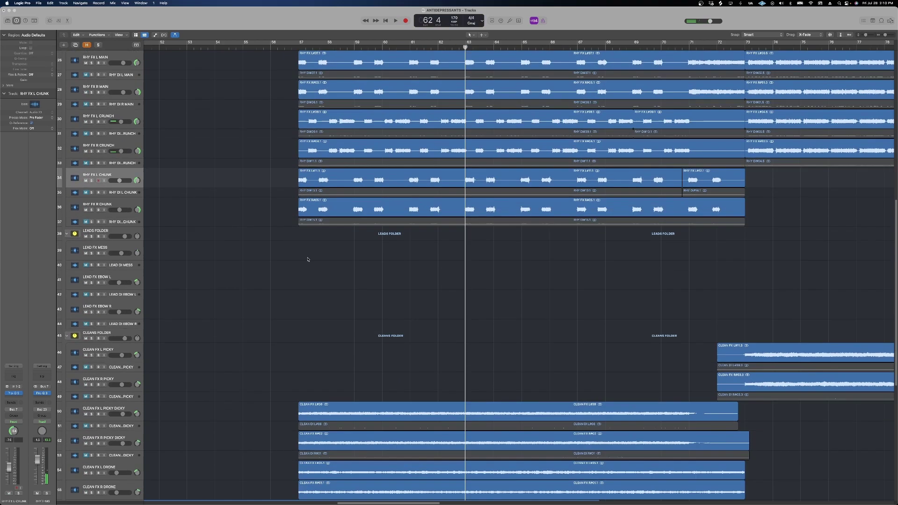
pyautogui.scroll(-10, 307, 257)
pyautogui.click(91, 282)
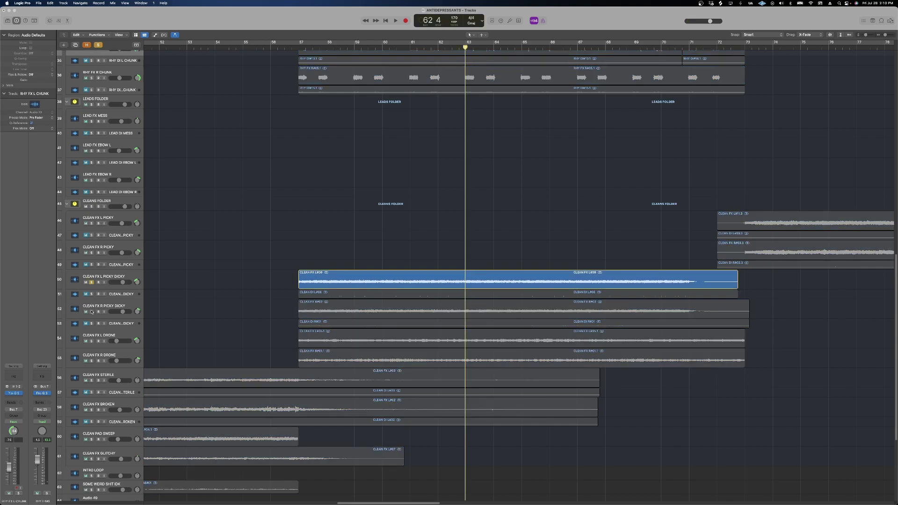
pyautogui.click(92, 311)
pyautogui.click(299, 48)
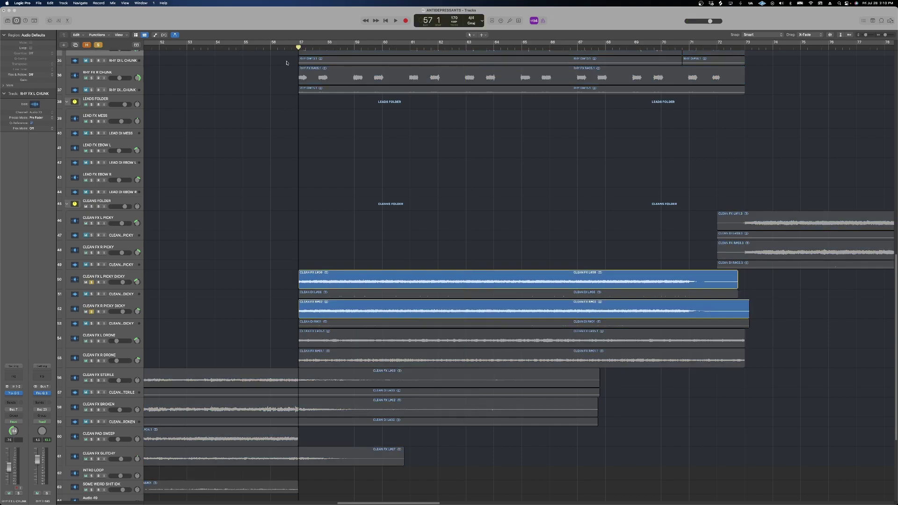
pyautogui.scroll(-3, 284, 67)
pyautogui.press('space')
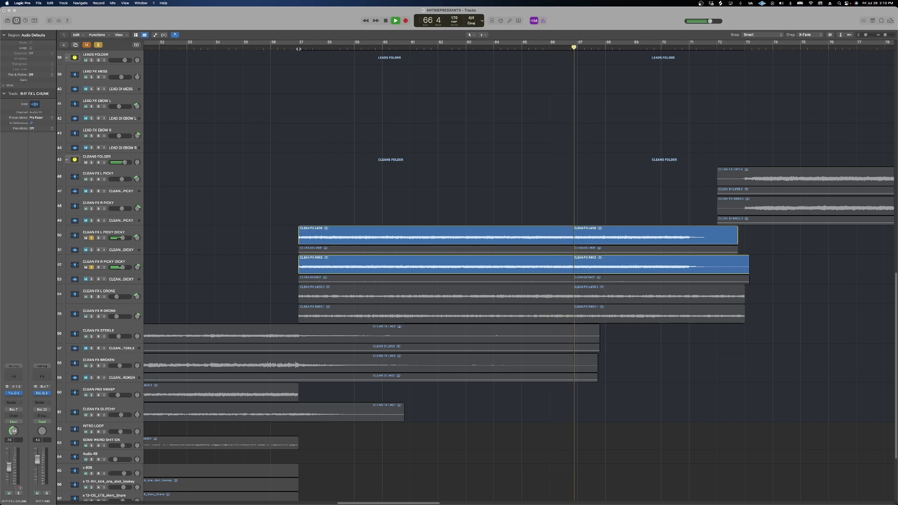
# Stop playback at bar 57 and unsolo both PICKY DICKY tracks
pyautogui.press('space')
pyautogui.scroll(-3, 142, 223)
pyautogui.click(91, 226)
pyautogui.click(92, 196)
pyautogui.scroll(10, 278, 261)
pyautogui.scroll(2, 278, 262)
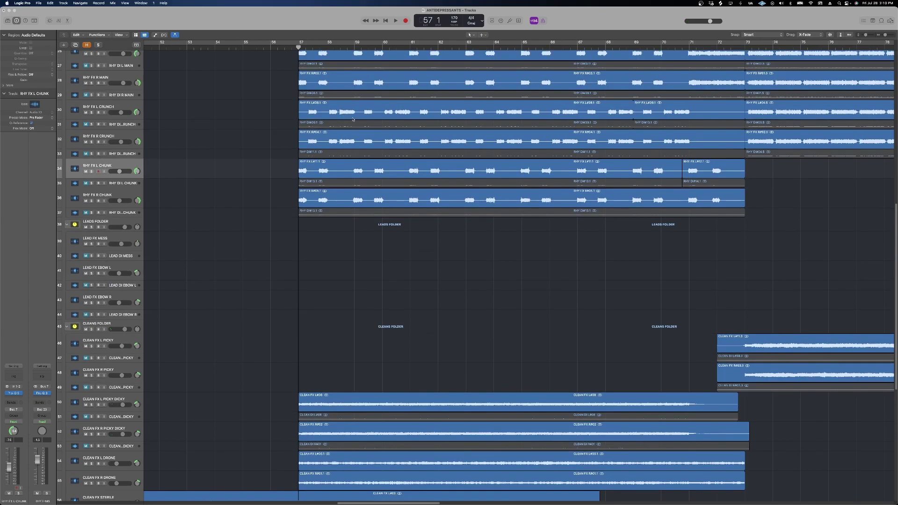
# Hear the CLEAN FX L and R DRONE pair soloed, then set the playhead to bar 105
pyautogui.click(91, 463)
pyautogui.click(91, 483)
pyautogui.scroll(-9, 254, 288)
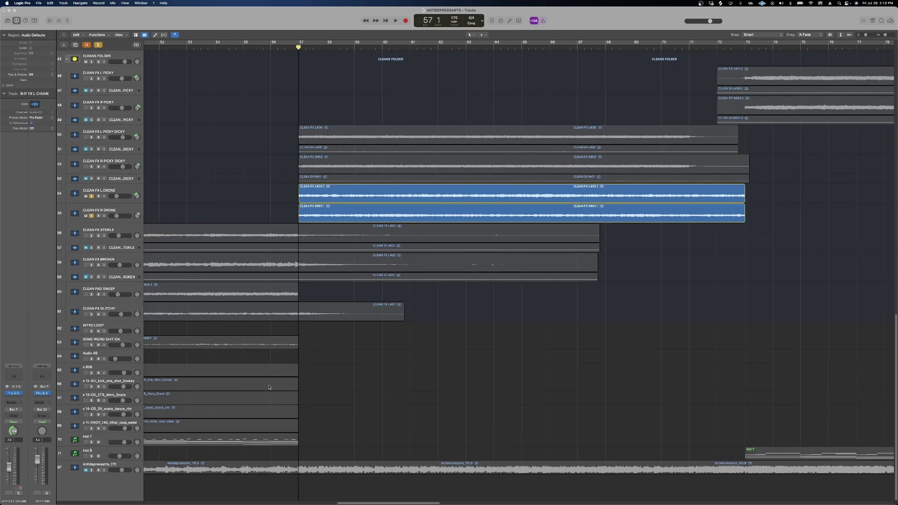
pyautogui.scroll(4, 255, 288)
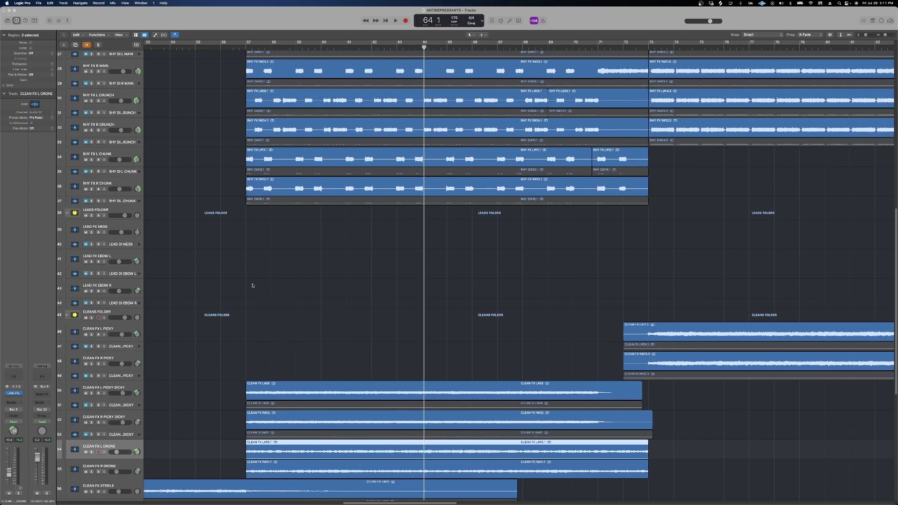
pyautogui.scroll(5, 252, 285)
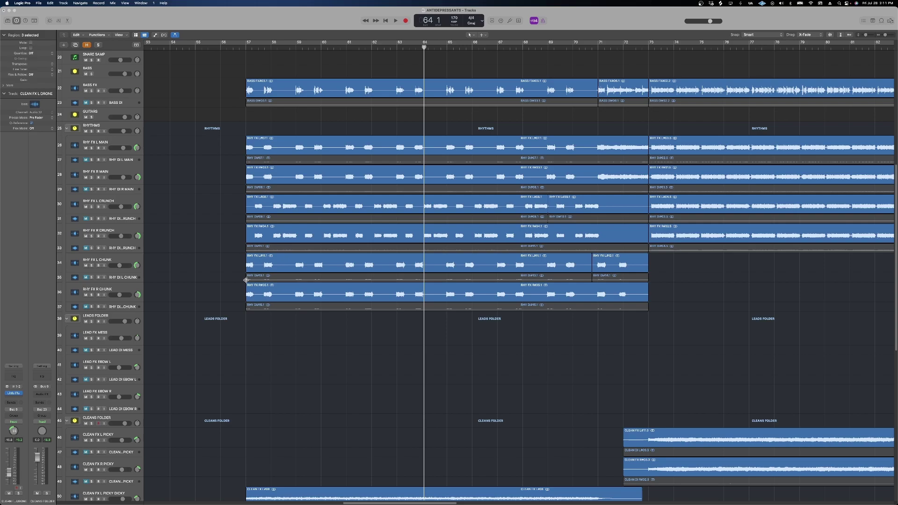
pyautogui.scroll(-3, 262, 288)
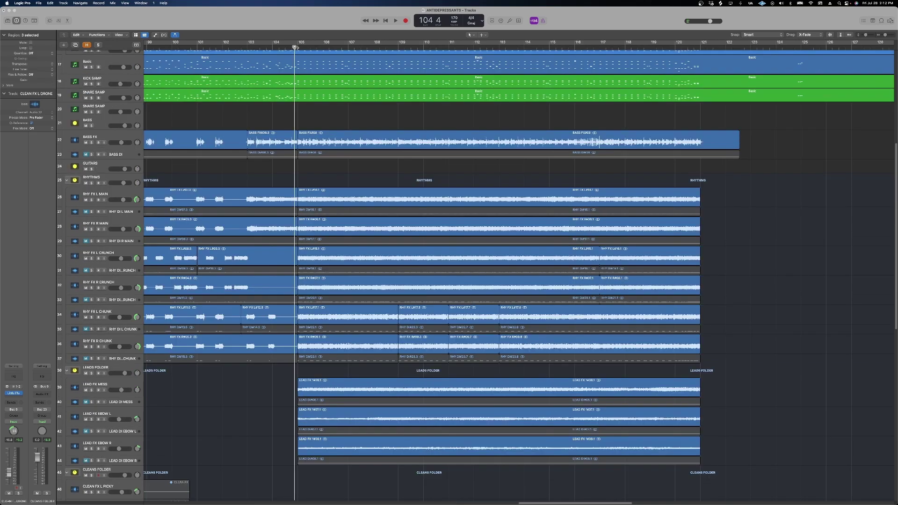
pyautogui.click(295, 47)
# Solo the RHY FX MAIN pair, then switch to the CRUNCH pair and play from bar 105
pyautogui.scroll(-5, 274, 215)
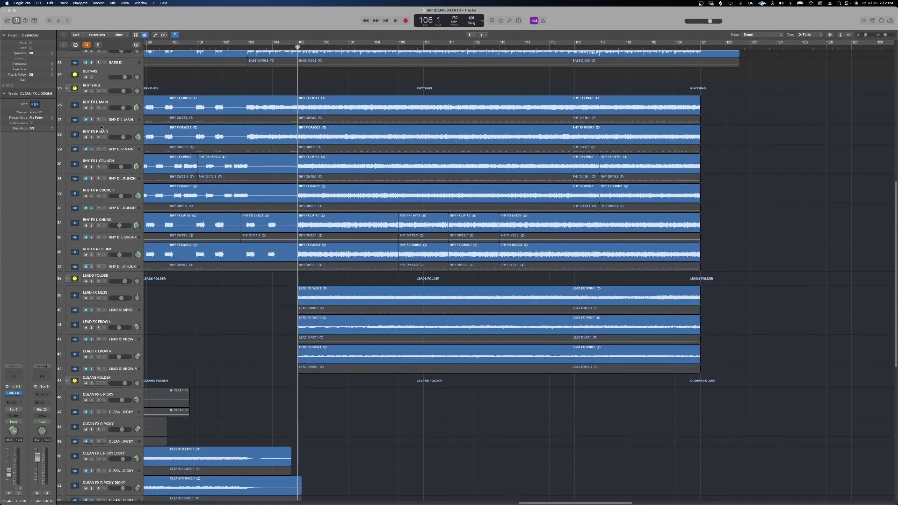
pyautogui.click(91, 108)
pyautogui.click(91, 137)
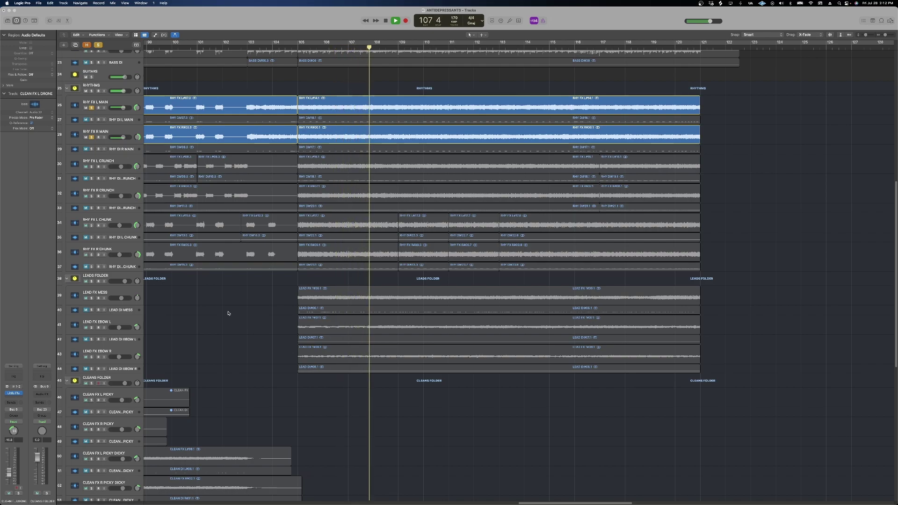
pyautogui.click(93, 108)
pyautogui.click(92, 167)
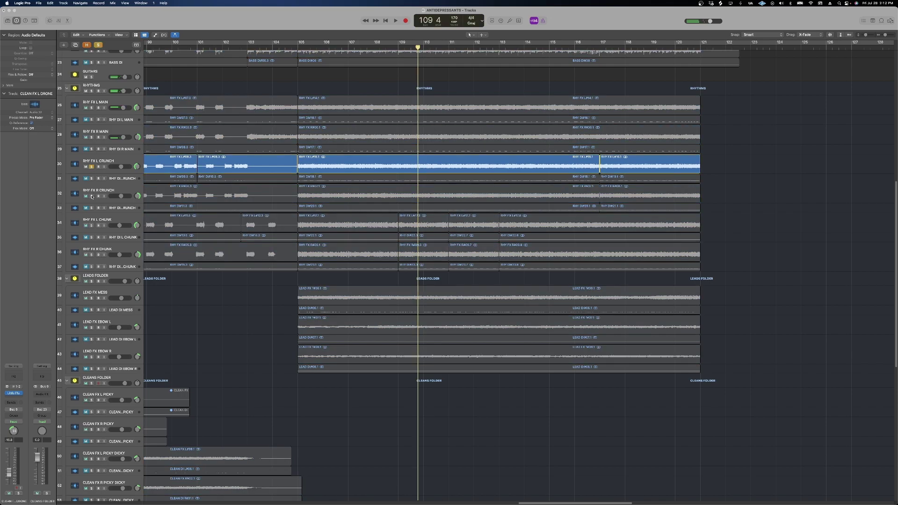
pyautogui.click(92, 196)
pyautogui.press('space')
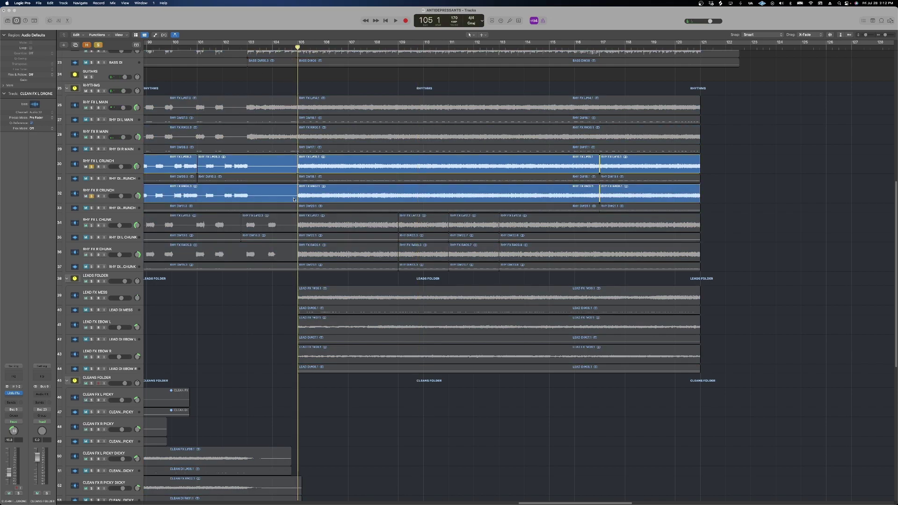
pyautogui.press('space')
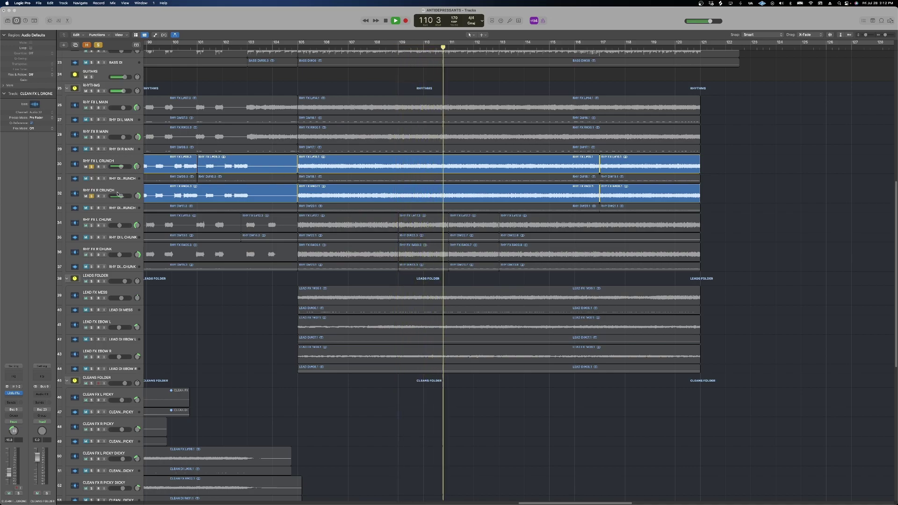
pyautogui.press('space')
# Play the RHY FX L and R CHUNK pair soloed from bar 104 beat 4, returning to bar 110
pyautogui.press('super+a')
pyautogui.click(91, 226)
pyautogui.click(91, 255)
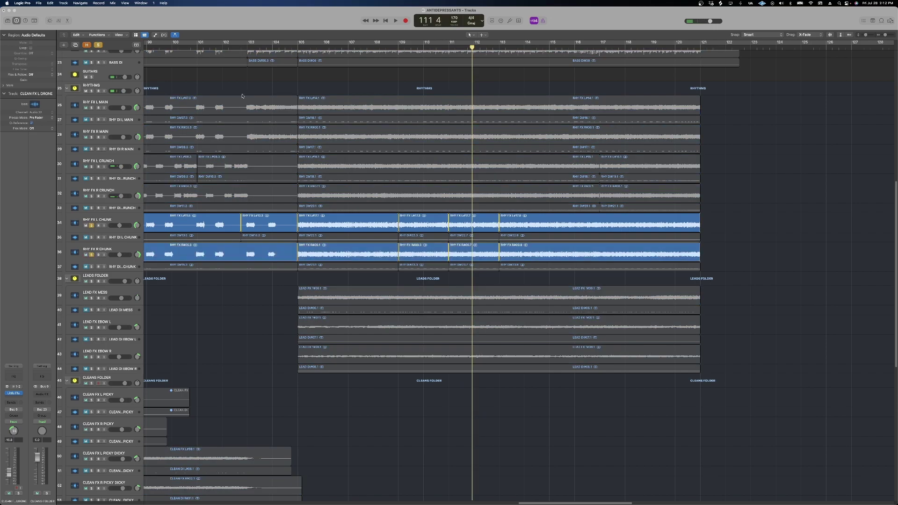
pyautogui.click(297, 50)
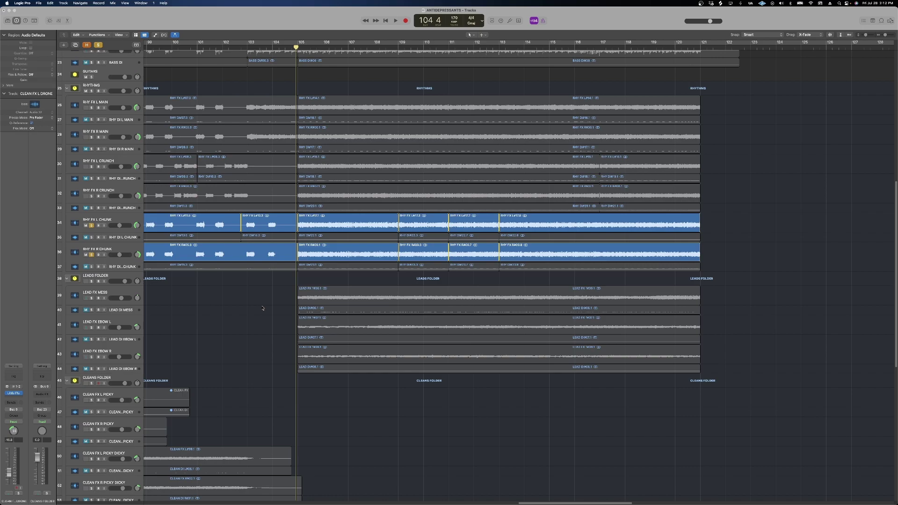
pyautogui.press('space')
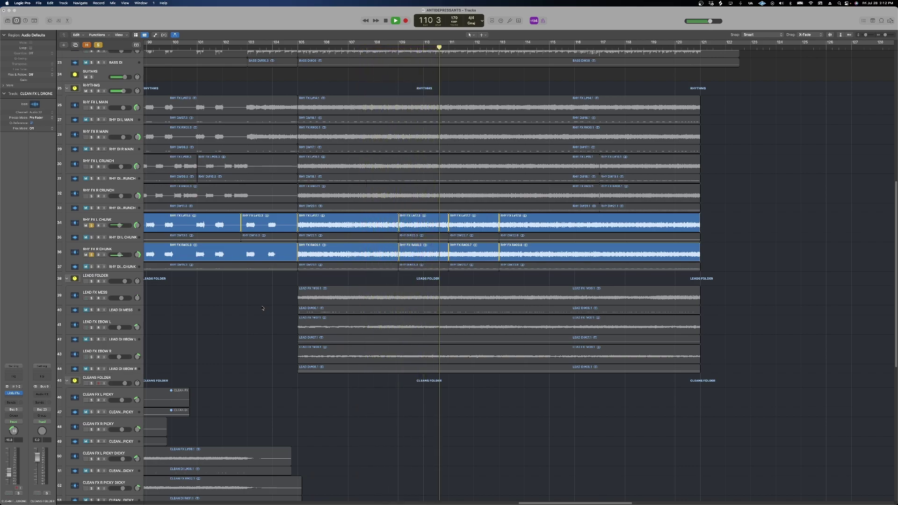
pyautogui.click(438, 54)
pyautogui.press('super+Right')
pyautogui.press('super+Right')
pyautogui.press('super+Right')
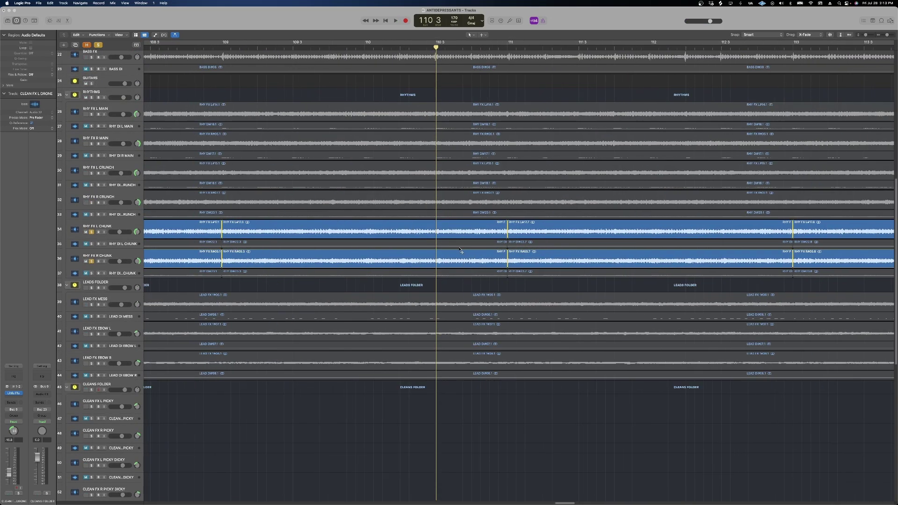
pyautogui.press('super+Left')
pyautogui.press('super+Left')
pyautogui.press('super+Left')
pyautogui.press('super+Left')
pyautogui.scroll(-6, 132, 100)
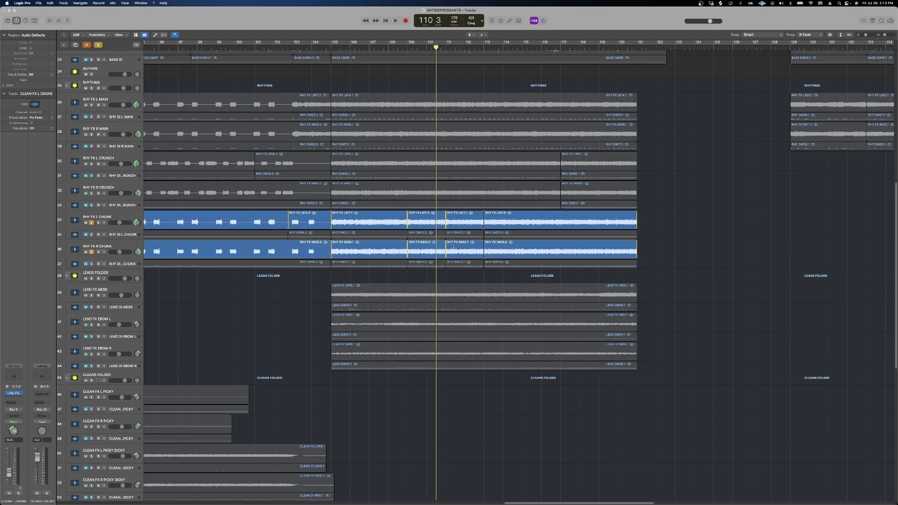
pyautogui.press('super+a')
# Play LEAD FX MESS soloed from bar 105 to about bar 112, then unsolo it
pyautogui.click(92, 220)
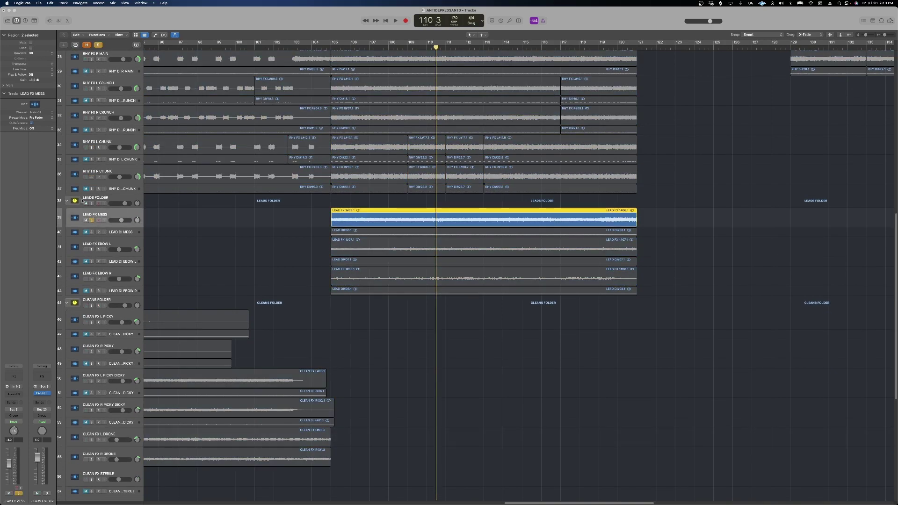
pyautogui.click(331, 47)
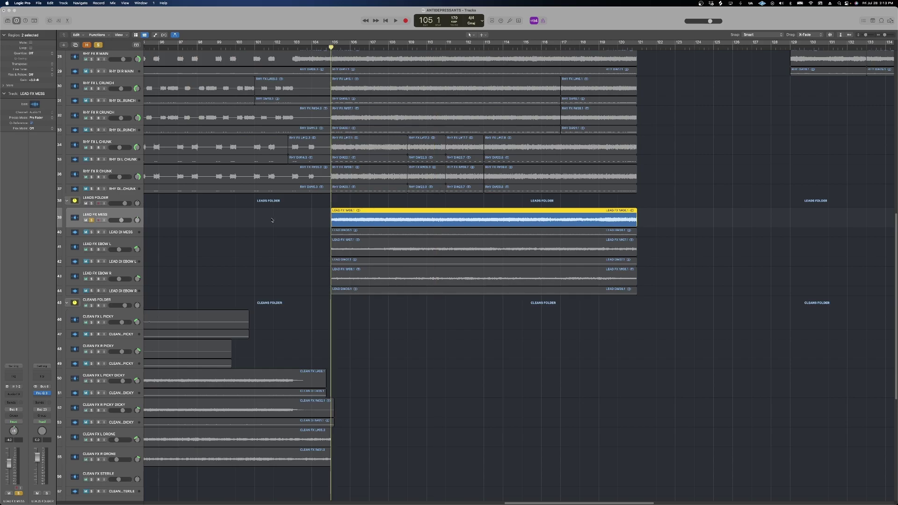
pyautogui.click(279, 245)
pyautogui.scroll(-1, 280, 244)
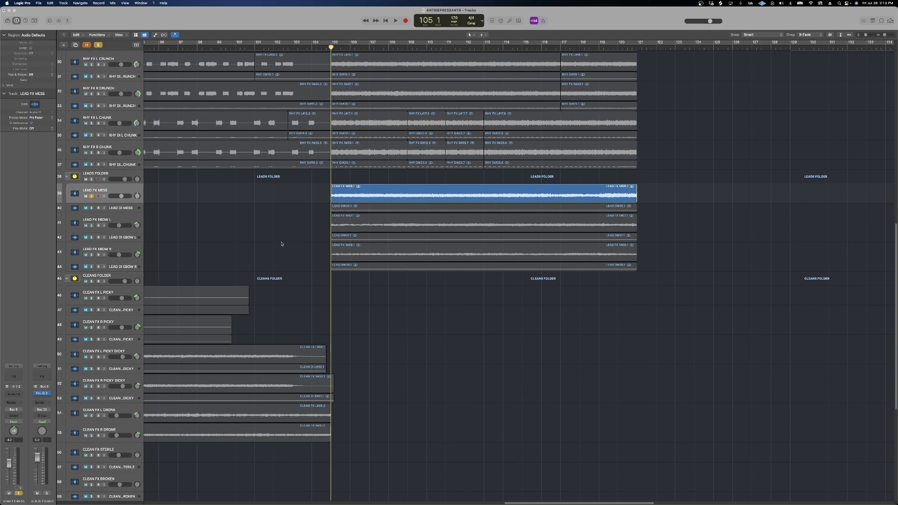
pyautogui.press('space')
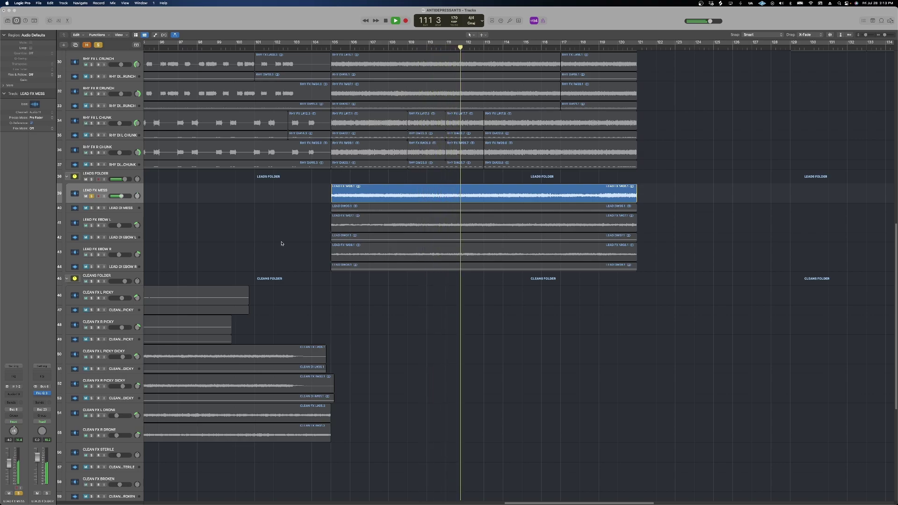
pyautogui.press('space')
pyautogui.click(91, 196)
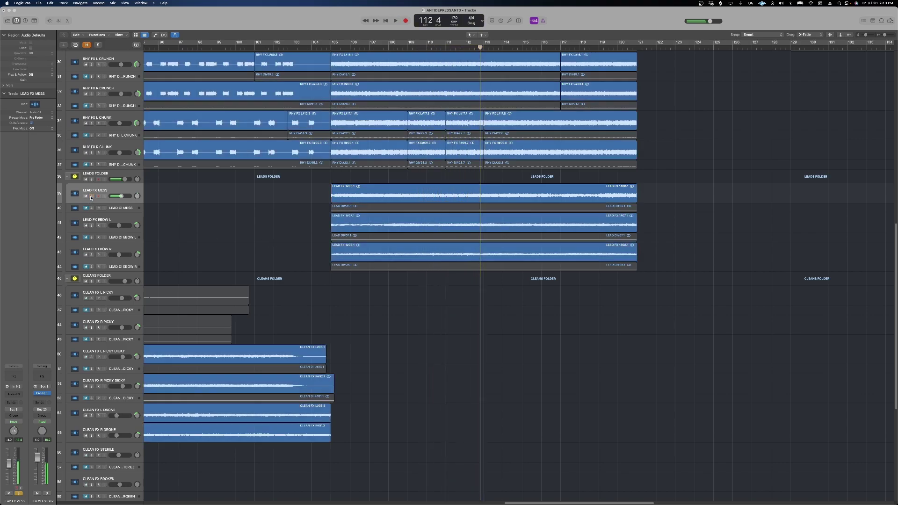
# Solo LEAD FX EBOW L and R and play them from bar 105 to bar 114
pyautogui.click(91, 226)
pyautogui.click(91, 255)
pyautogui.click(99, 249)
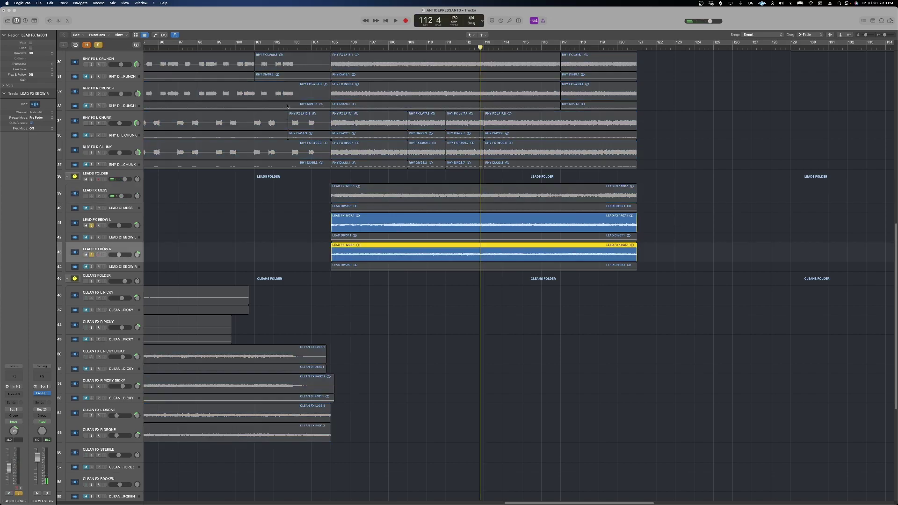
pyautogui.click(333, 49)
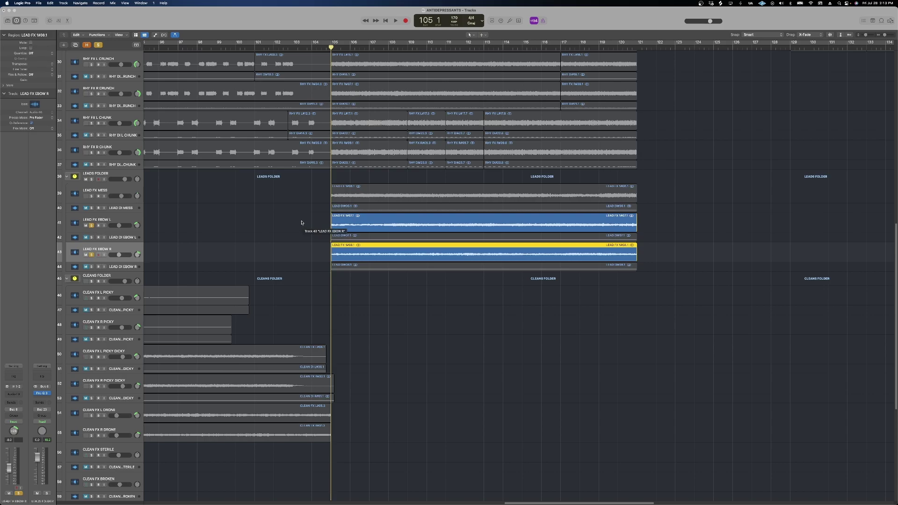
pyautogui.press('space')
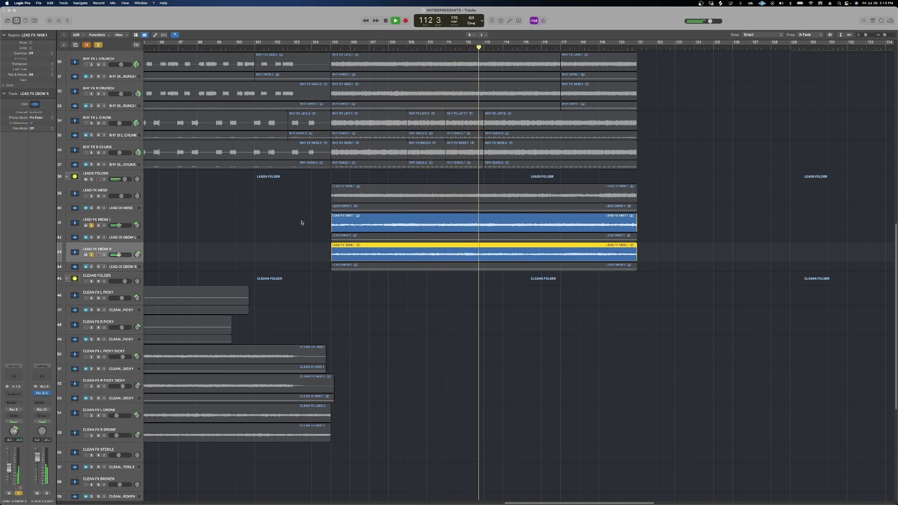
pyautogui.press('space')
# Zoom out and clear the EBOW solos, returning the leads to the full mix
pyautogui.press('super+Left')
pyautogui.click(92, 252)
pyautogui.click(92, 255)
pyautogui.press('super+a')
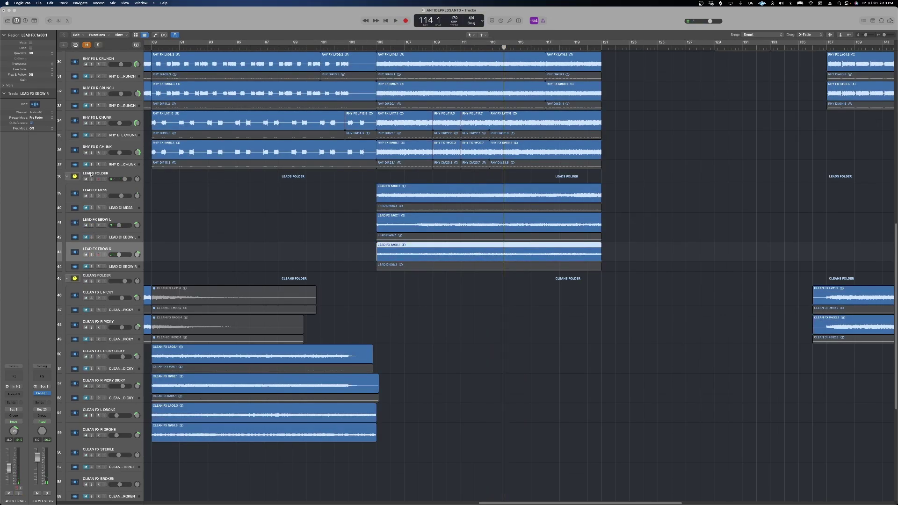
pyautogui.scroll(4, 377, 125)
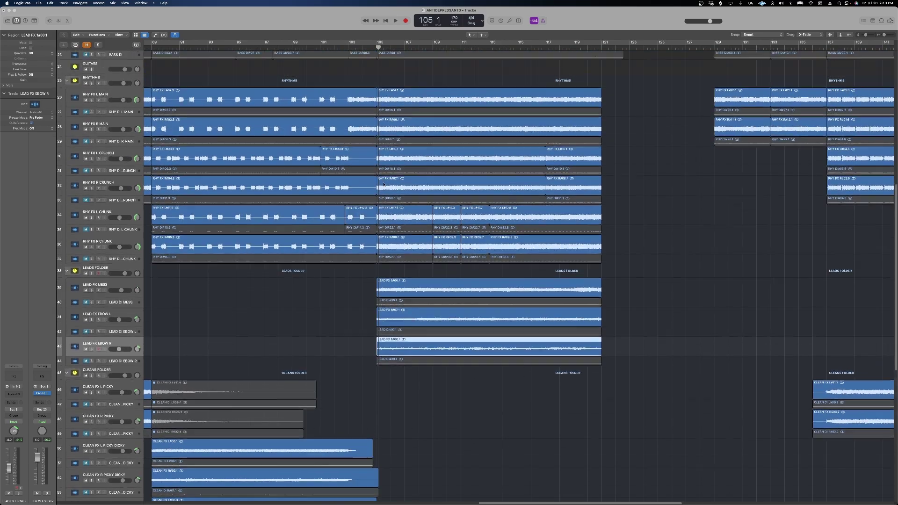
pyautogui.hscroll(5, 382, 68)
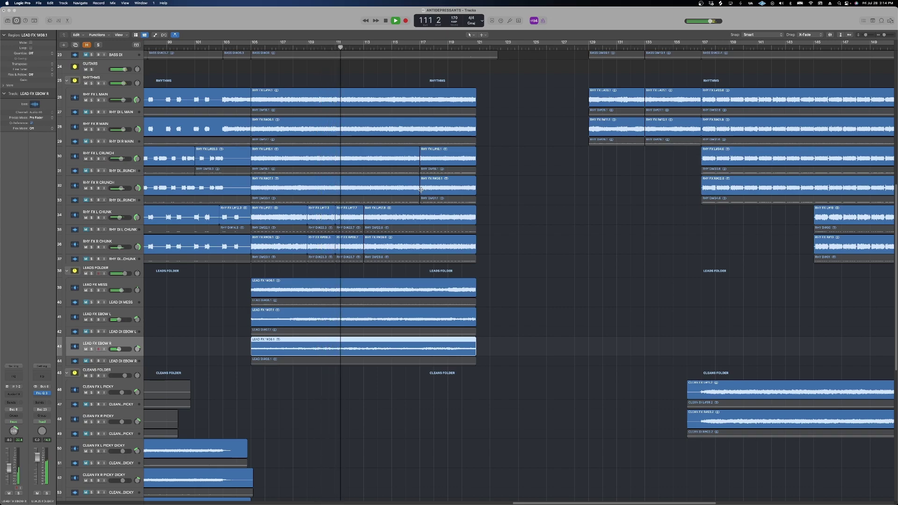
pyautogui.click(561, 159)
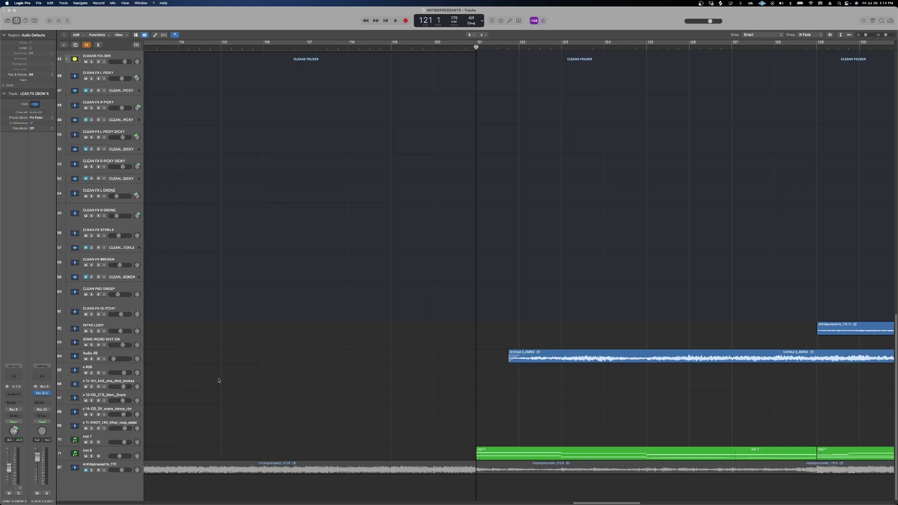
# Solo Audio 49 and start playback from bar 121
pyautogui.scroll(-5, 218, 380)
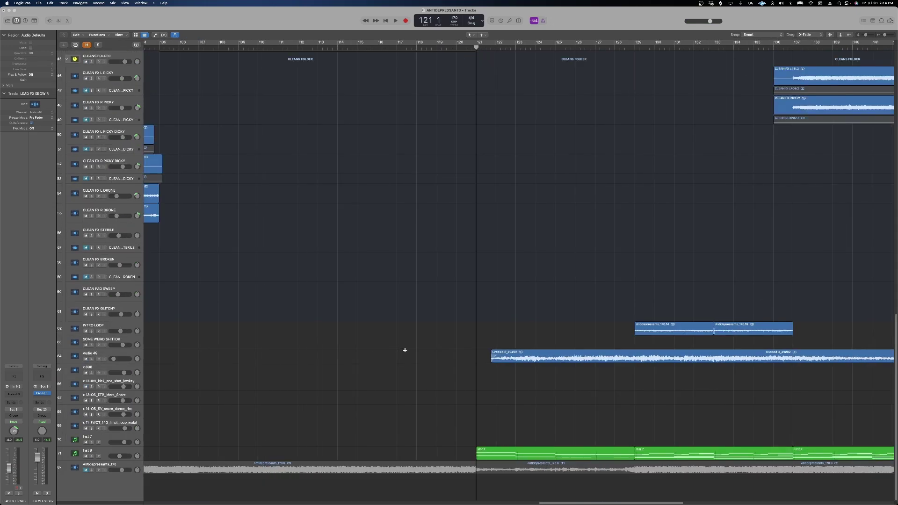
pyautogui.hscroll(6, 404, 350)
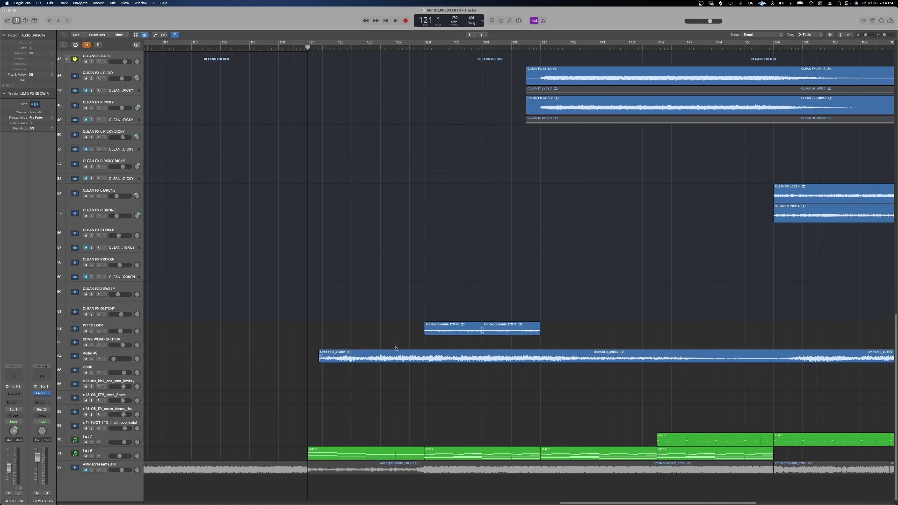
pyautogui.click(91, 359)
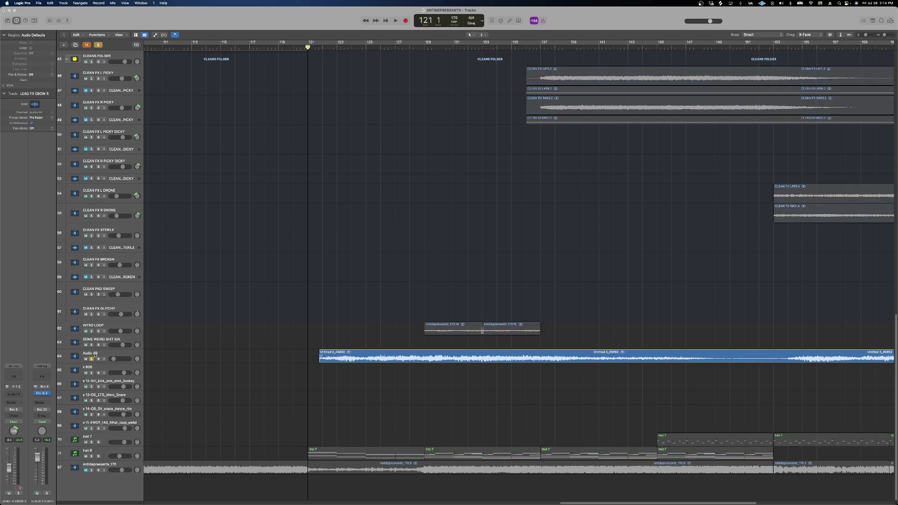
pyautogui.click(95, 354)
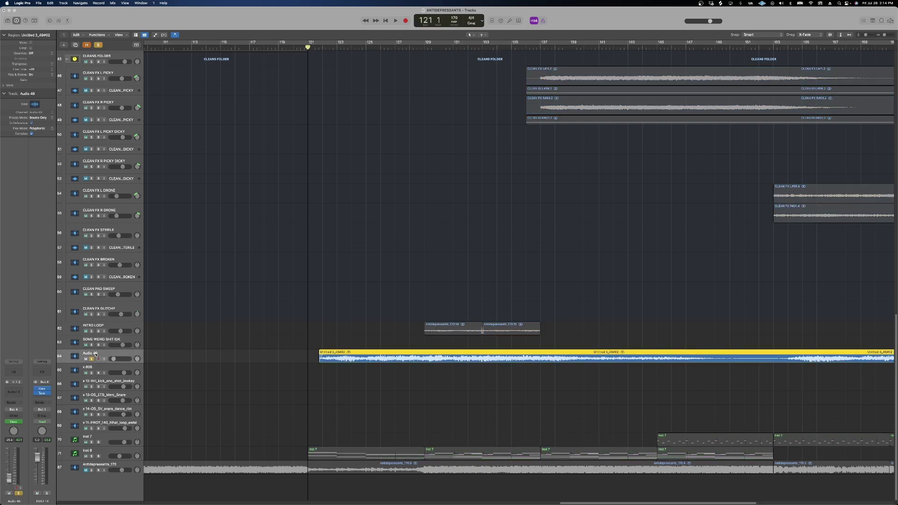
pyautogui.click(349, 387)
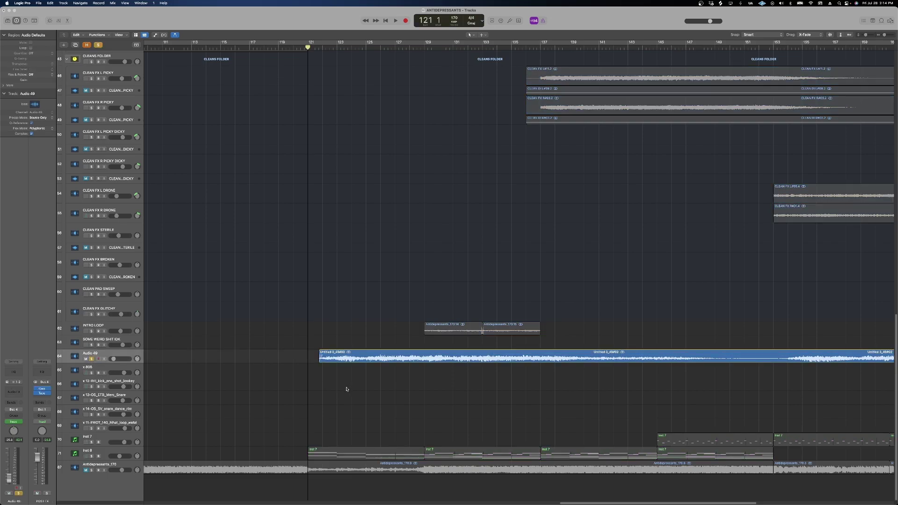
pyautogui.scroll(2, 346, 388)
pyautogui.press('space')
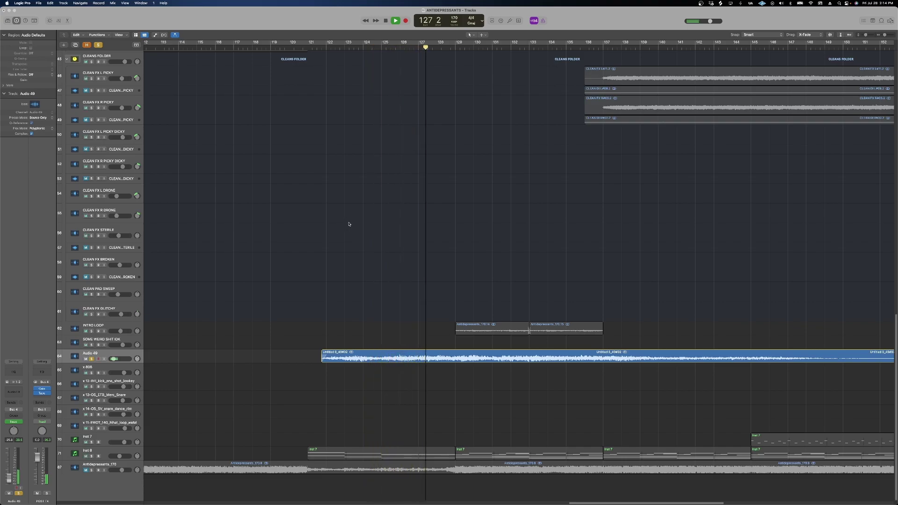
# Zoom out, briefly show then hide the volume automation, and stop playback
pyautogui.press('super+Left')
pyautogui.press('super+Left')
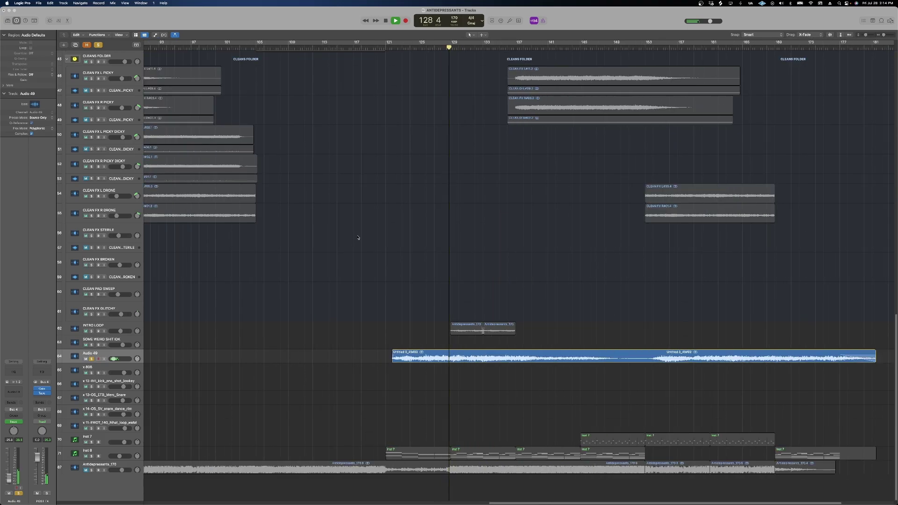
pyautogui.scroll(5, 366, 315)
pyautogui.hscroll(5, 367, 316)
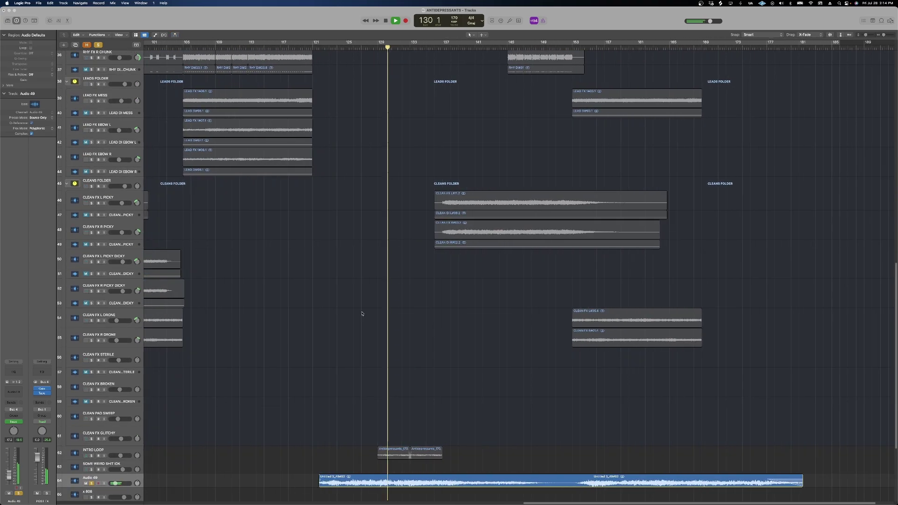
pyautogui.press('a')
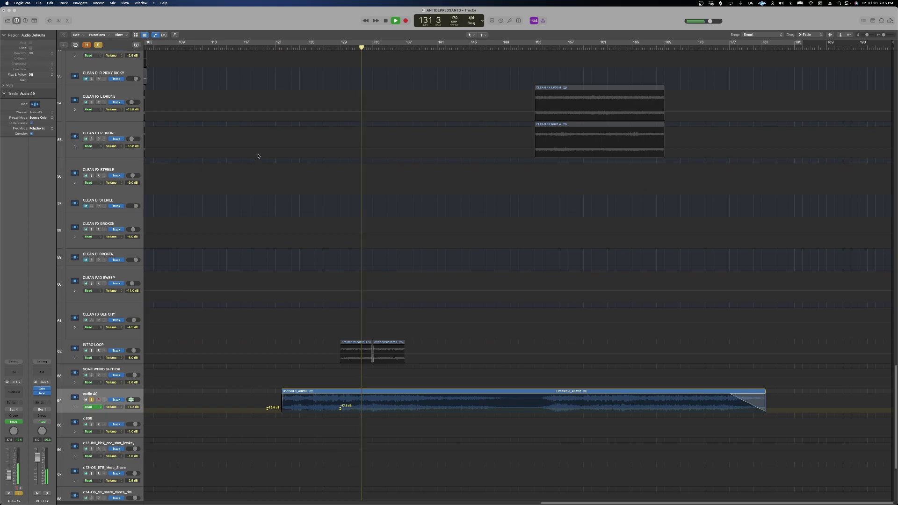
pyautogui.press('a')
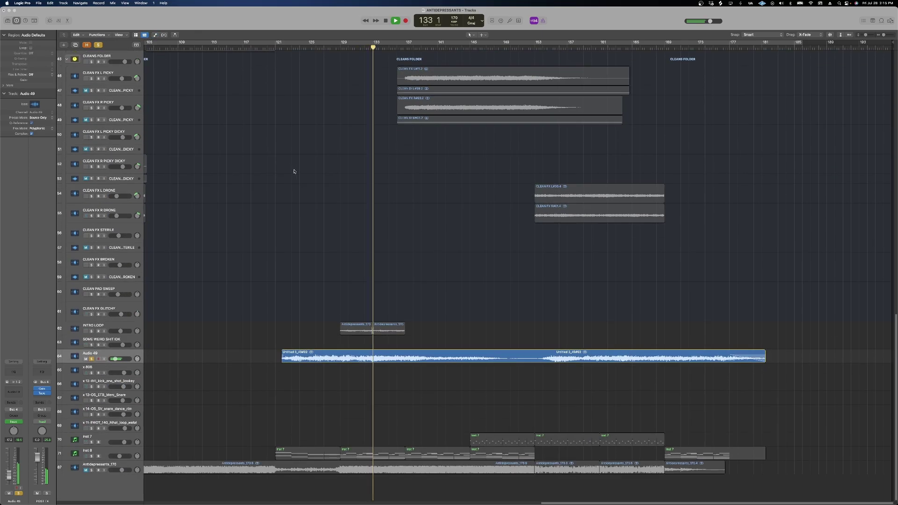
pyautogui.press('space')
# Zoom in on bars 99–169 and move the playhead to bar 153
pyautogui.press('super+Right')
pyautogui.hscroll(5, 541, 217)
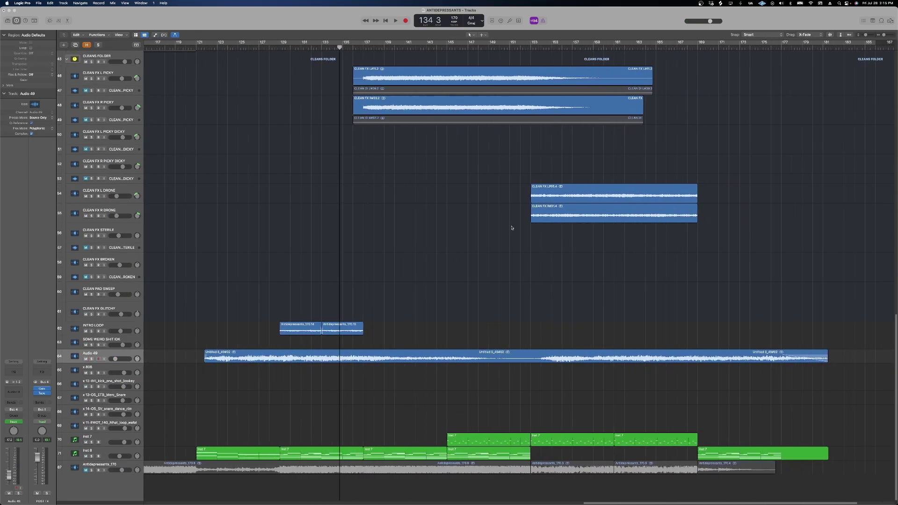
pyautogui.scroll(6, 509, 226)
pyautogui.click(448, 47)
pyautogui.scroll(-6, 456, 97)
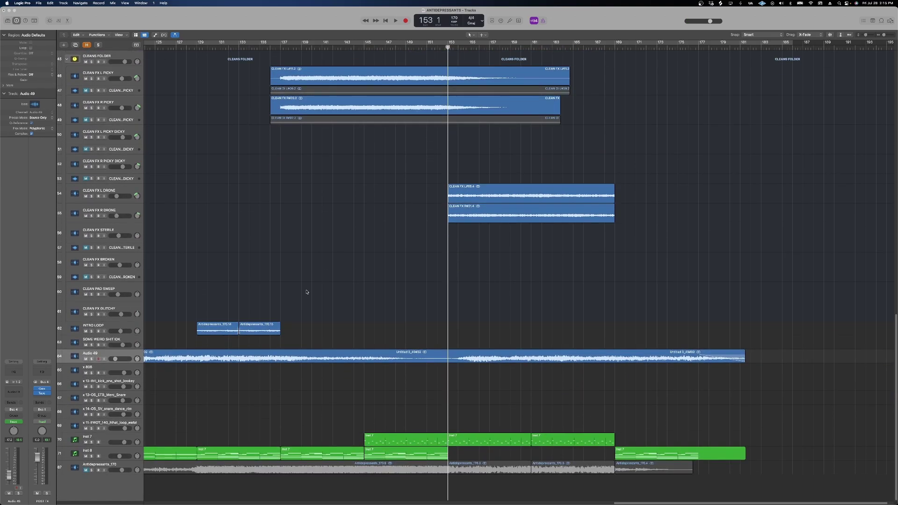
# Solo Inst 7, deselect its four regions, and play from bar 152
pyautogui.click(92, 443)
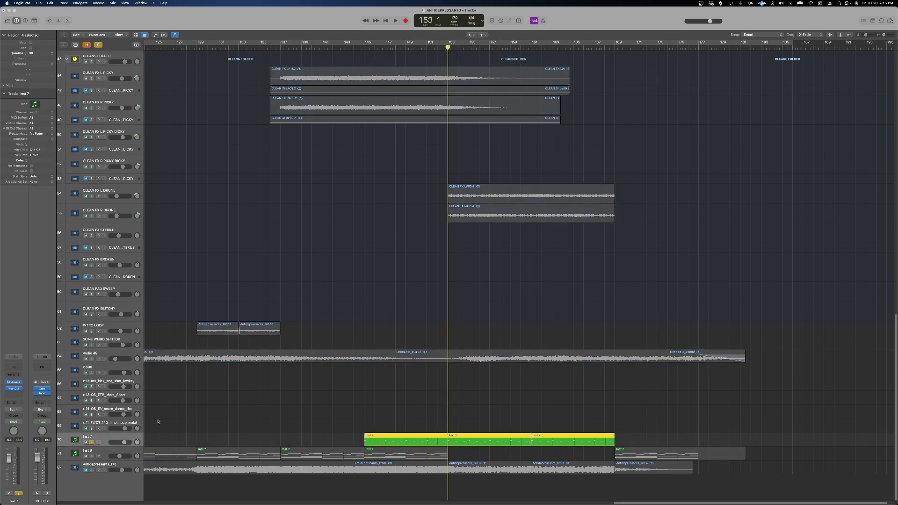
pyautogui.hscroll(-15, 246, 417)
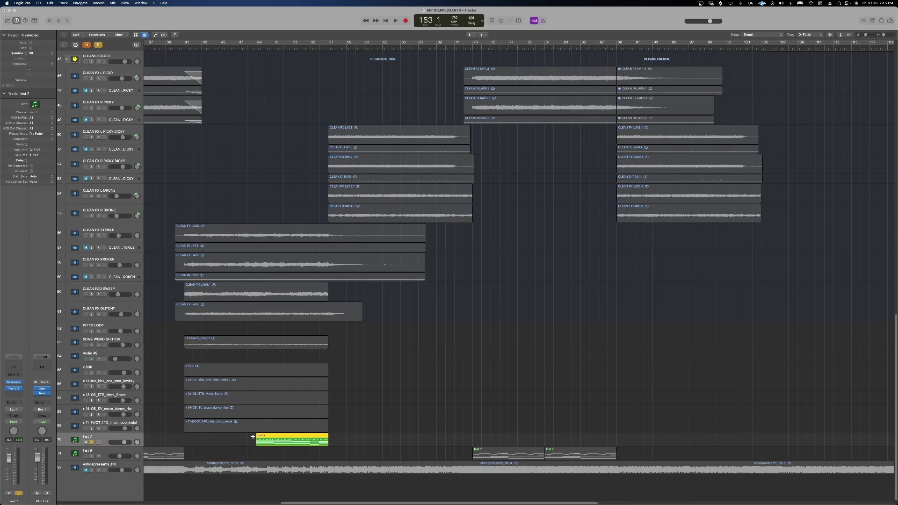
pyautogui.scroll(-10, 655, 414)
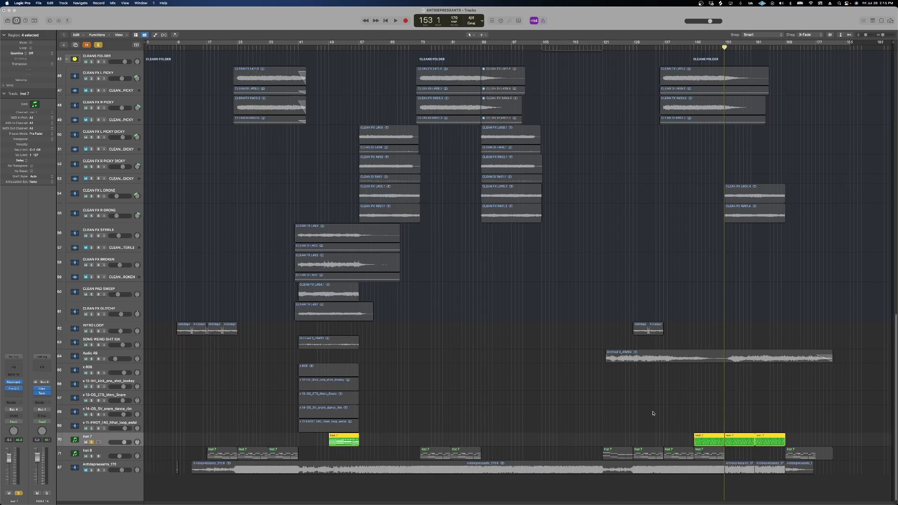
pyautogui.click(657, 415)
pyautogui.press('space')
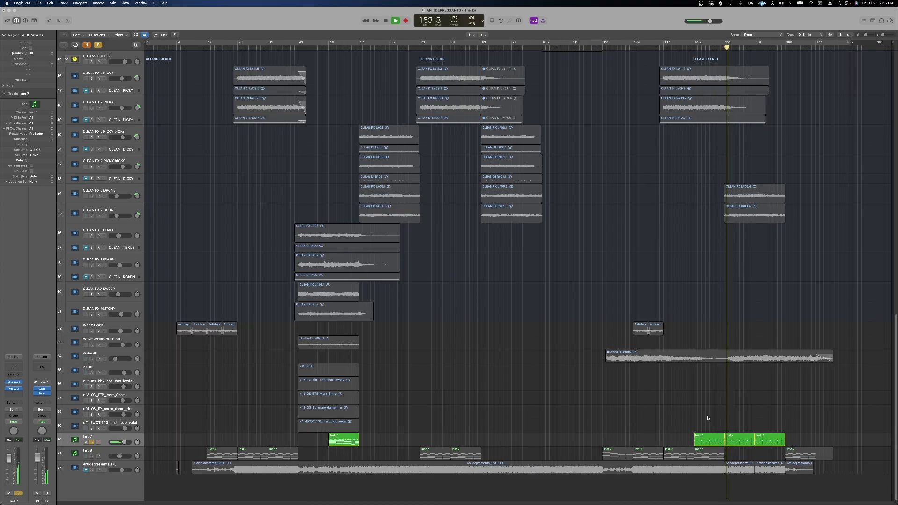
# Unsolo Inst 7, stop playback, and clear all solos so every track plays
pyautogui.scroll(8, 709, 418)
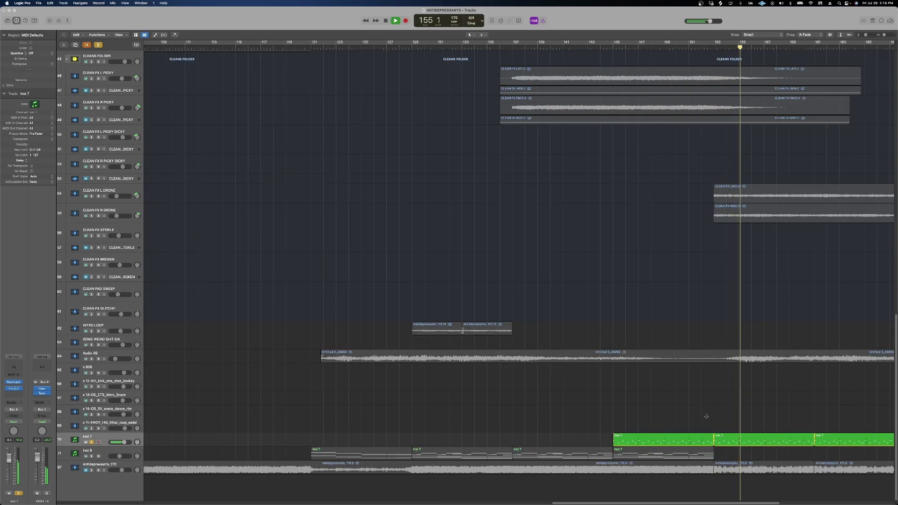
pyautogui.keyDown('alt'); pyautogui.click(86, 429); pyautogui.keyUp('alt')
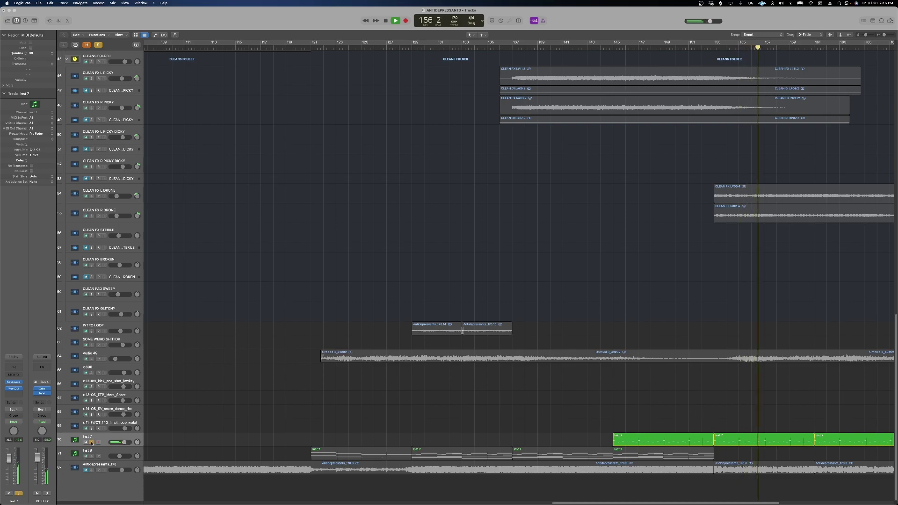
pyautogui.press('space')
pyautogui.press('s')
pyautogui.hscroll(10, 422, 411)
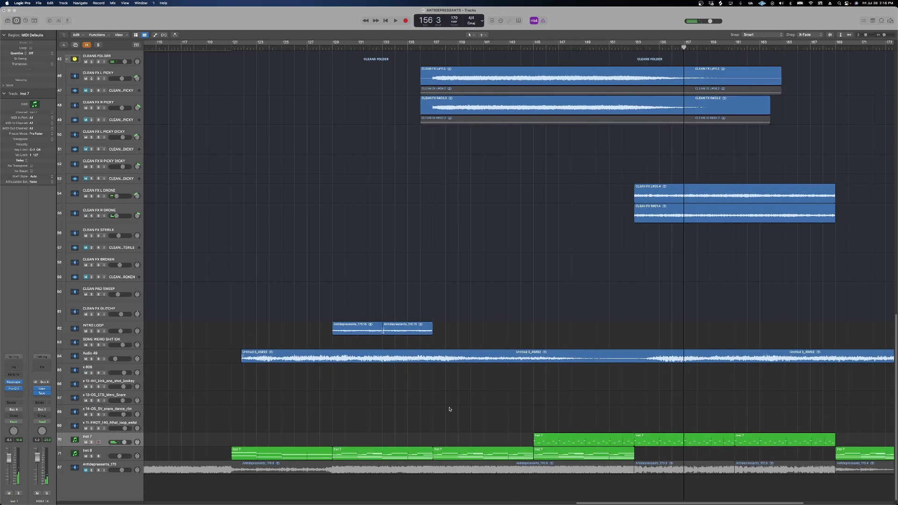
pyautogui.scroll(3, 445, 410)
# Play the full arrangement from the BASS FX region at bar 153 to bar 162, then select RHY FX R MAIN
pyautogui.scroll(15, 456, 411)
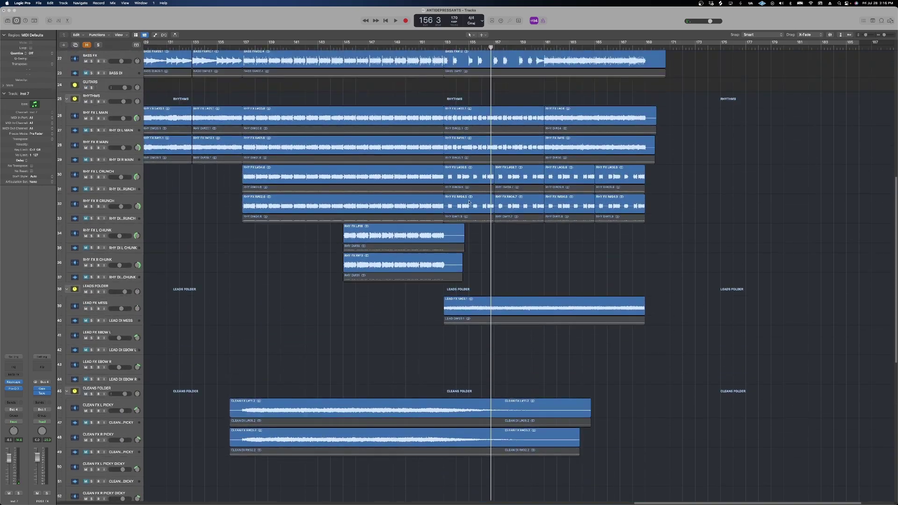
pyautogui.click(447, 58)
pyautogui.scroll(3, 444, 200)
pyautogui.scroll(5, 445, 200)
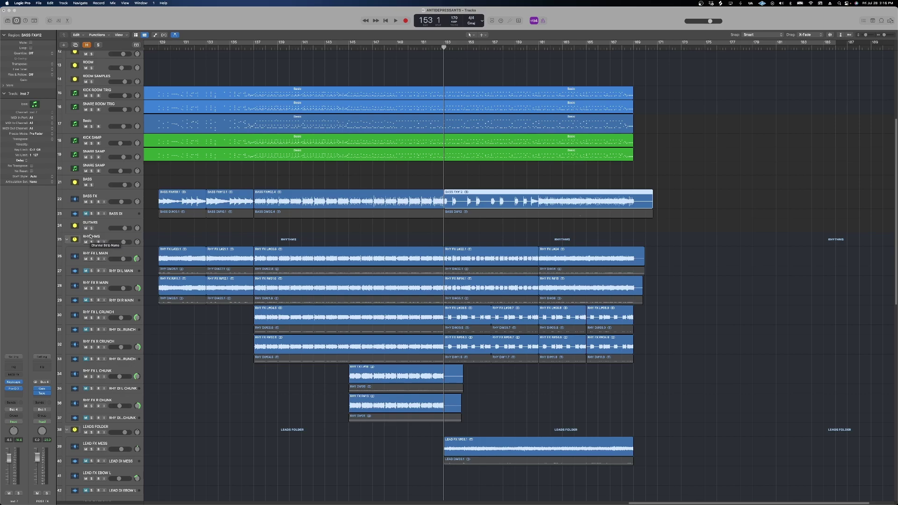
pyautogui.press('space')
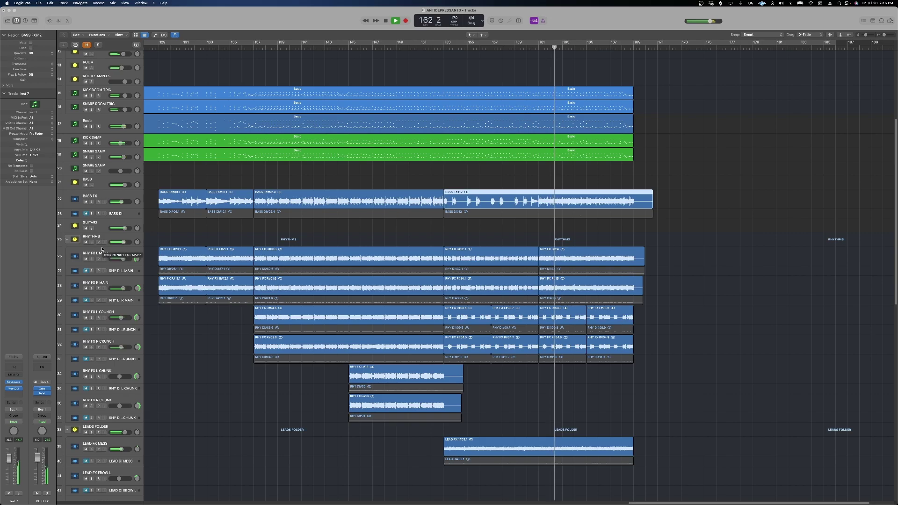
pyautogui.press('space')
pyautogui.click(96, 283)
# Solo LEAD FX MESS, play it from bar 153 to bar 161, then clear the solo
pyautogui.scroll(-5, 198, 330)
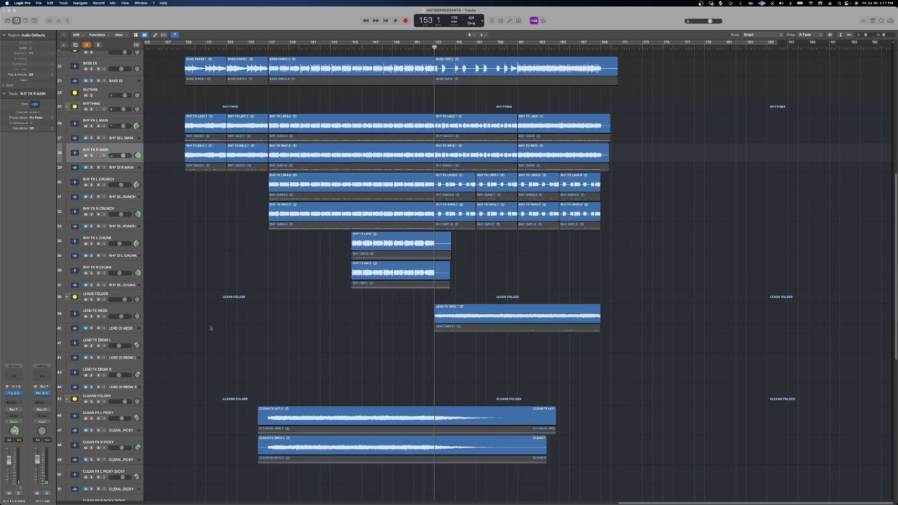
pyautogui.click(91, 317)
pyautogui.press('super+Right')
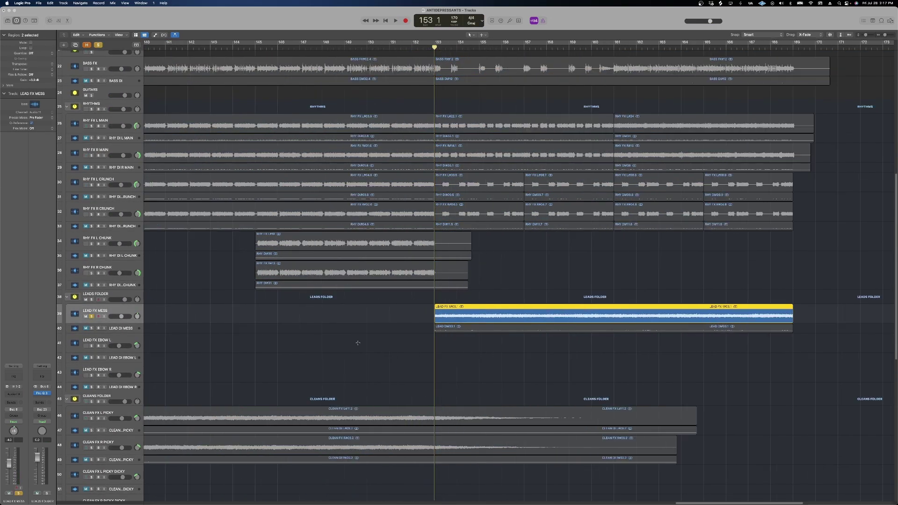
pyautogui.press('space')
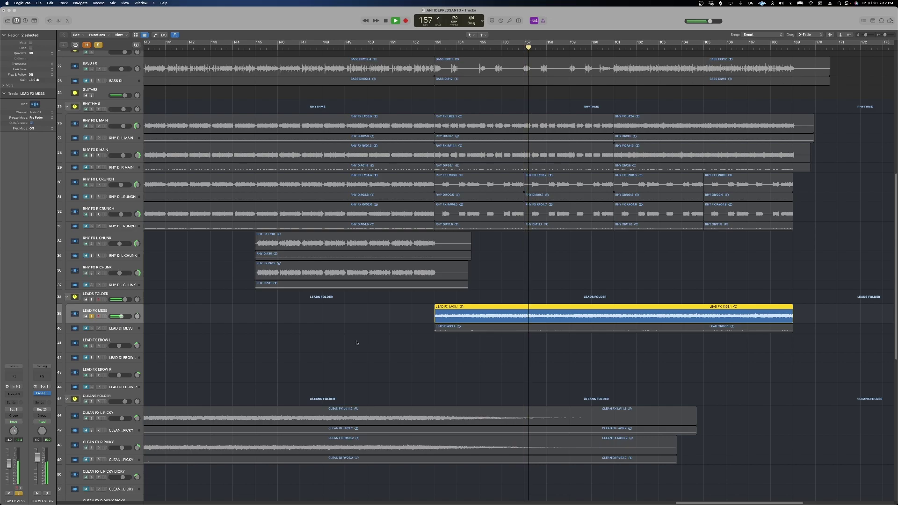
pyautogui.scroll(-2, 357, 342)
pyautogui.scroll(-10, 357, 342)
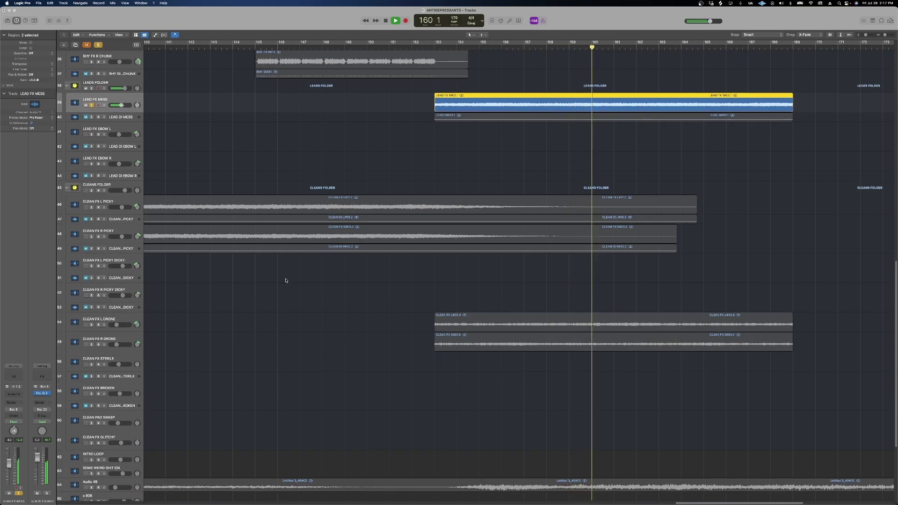
pyautogui.scroll(1, 209, 214)
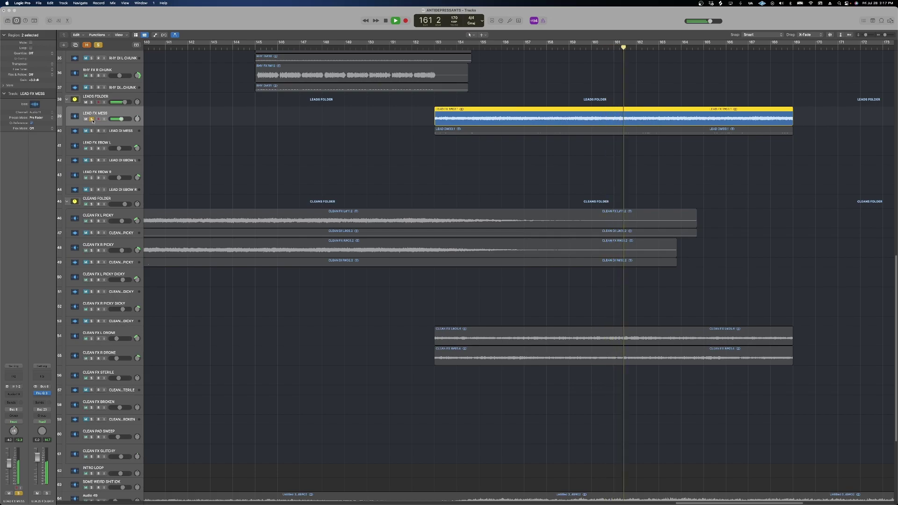
pyautogui.press('space')
pyautogui.press('s')
pyautogui.press('super+Left')
pyautogui.press('super+Left')
pyautogui.scroll(-3, 442, 405)
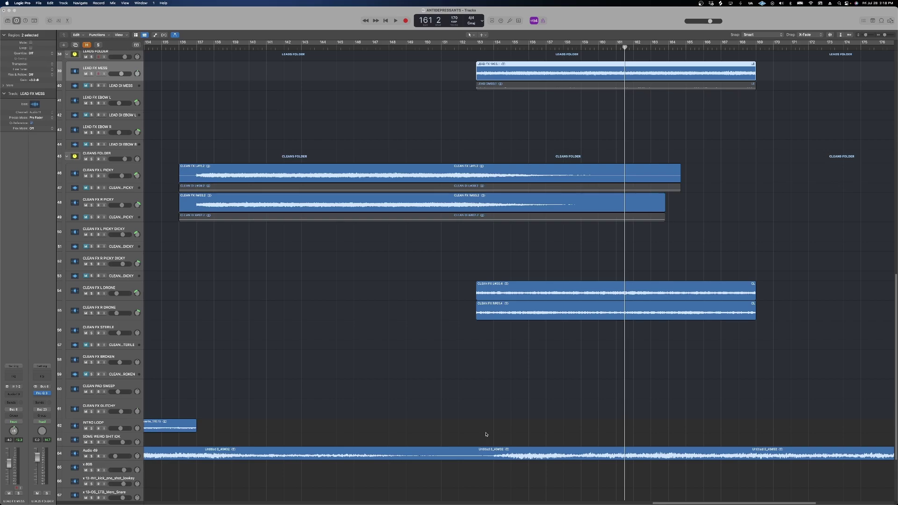
# Solo Inst 8, play it from bar 169 to bar 179, then take it out of solo
pyautogui.click(486, 453)
pyautogui.scroll(-5, 515, 250)
pyautogui.hscroll(10, 497, 263)
pyautogui.scroll(-3, 497, 197)
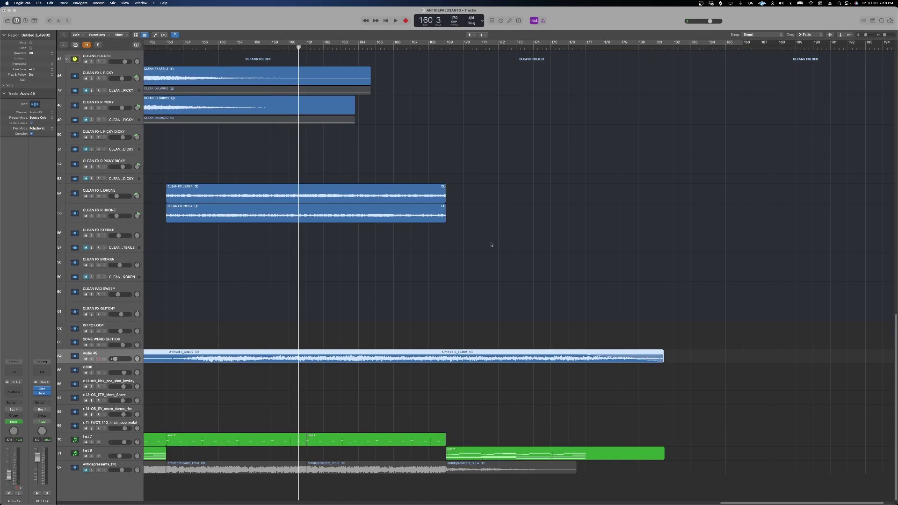
pyautogui.click(445, 47)
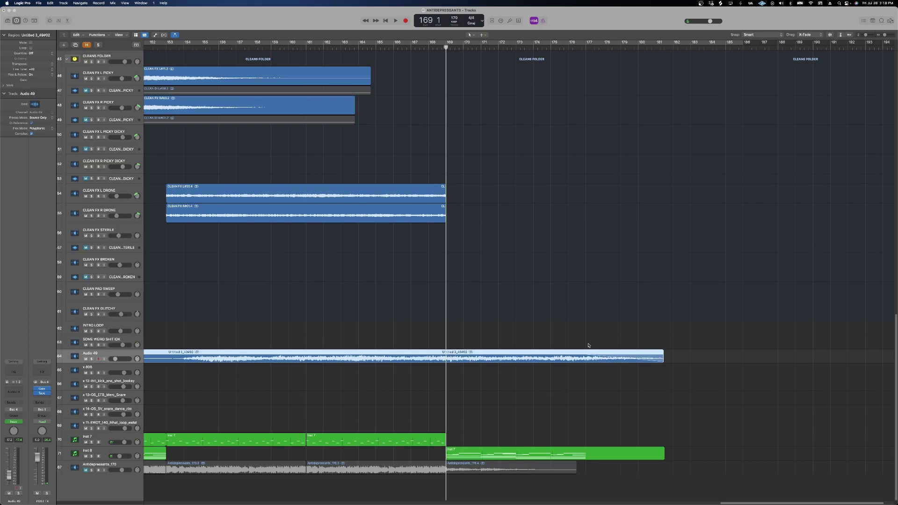
pyautogui.click(92, 456)
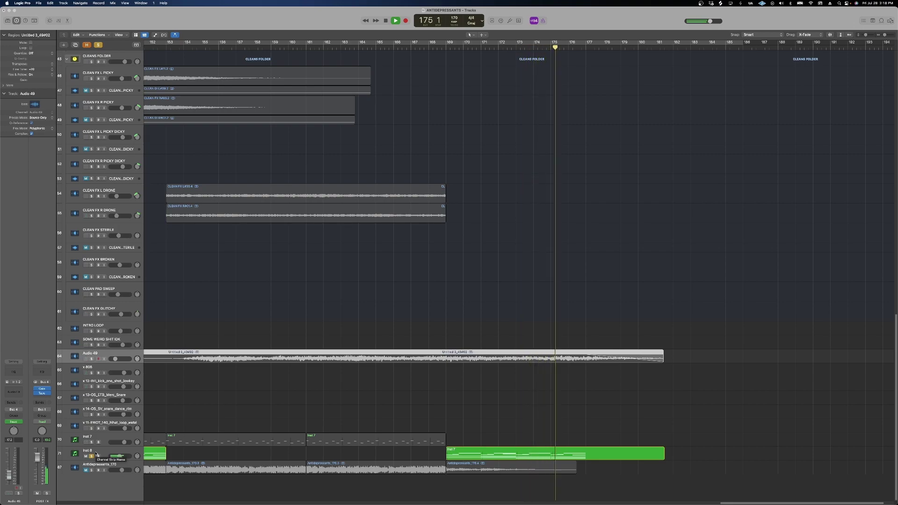
pyautogui.click(91, 456)
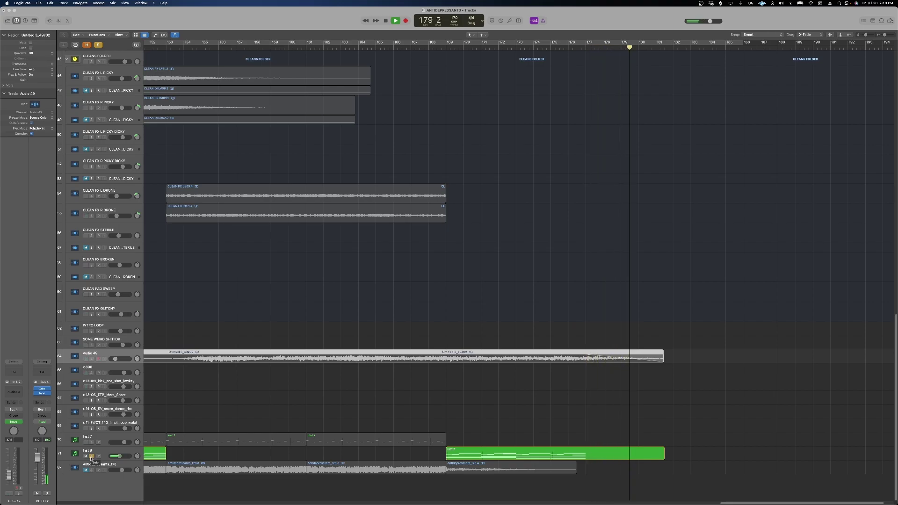
pyautogui.press('space')
pyautogui.click(91, 456)
pyautogui.scroll(5, 217, 412)
# Zoom to fit the whole song with Z and scroll through all tracks top to bottom
pyautogui.scroll(15, 218, 411)
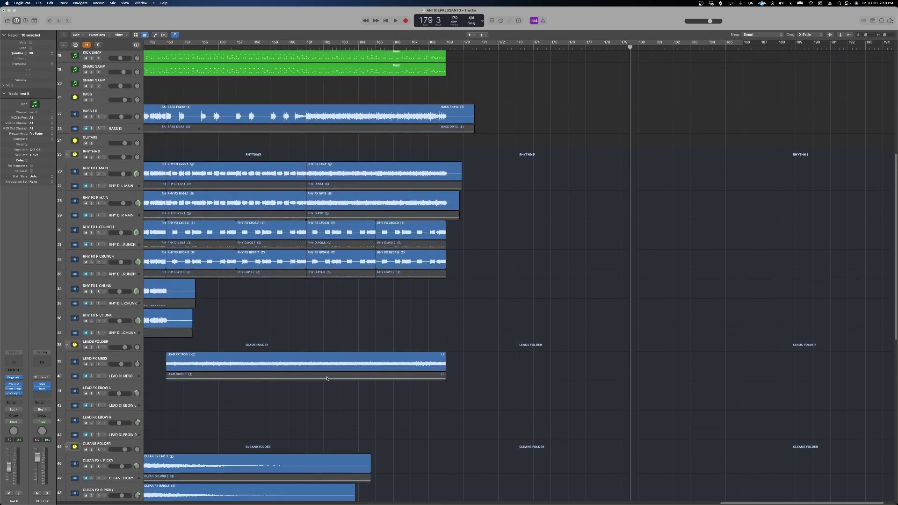
pyautogui.press('z')
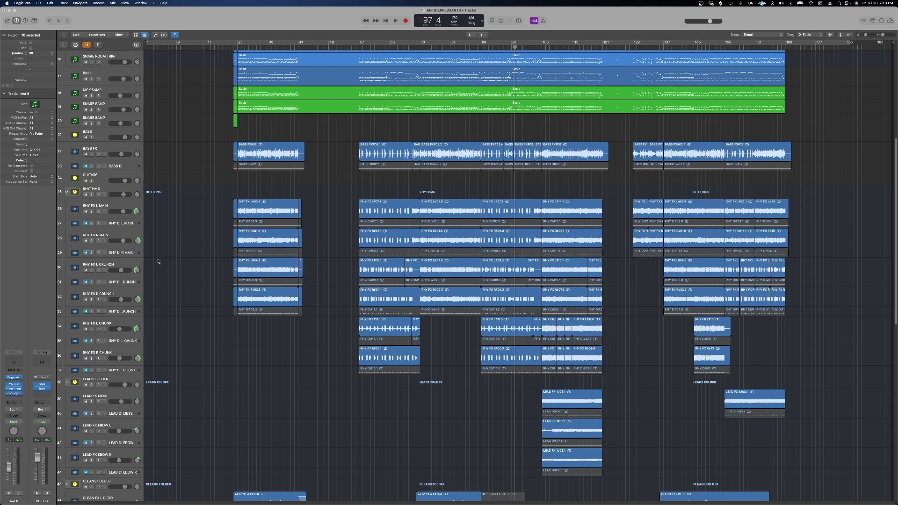
pyautogui.scroll(-5, 187, 253)
pyautogui.scroll(-5, 239, 257)
pyautogui.scroll(8, 237, 257)
pyautogui.scroll(-20, 236, 260)
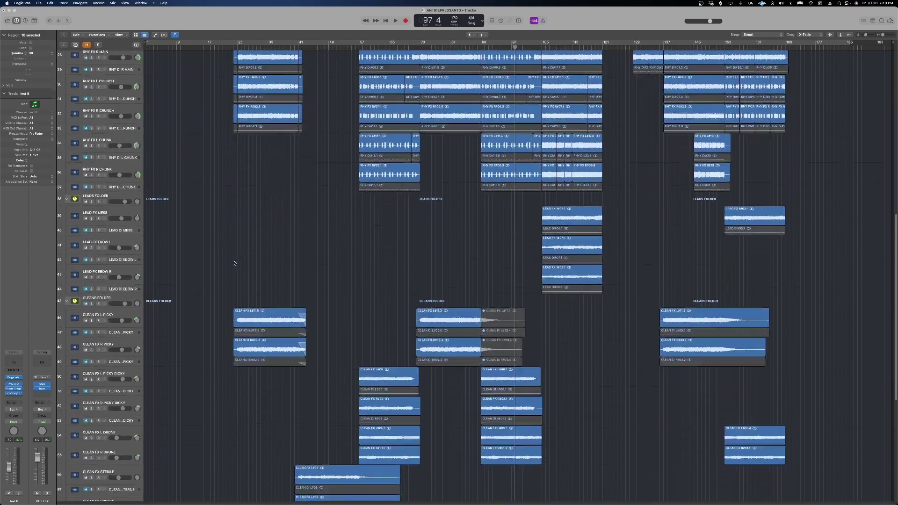
pyautogui.scroll(5, 266, 261)
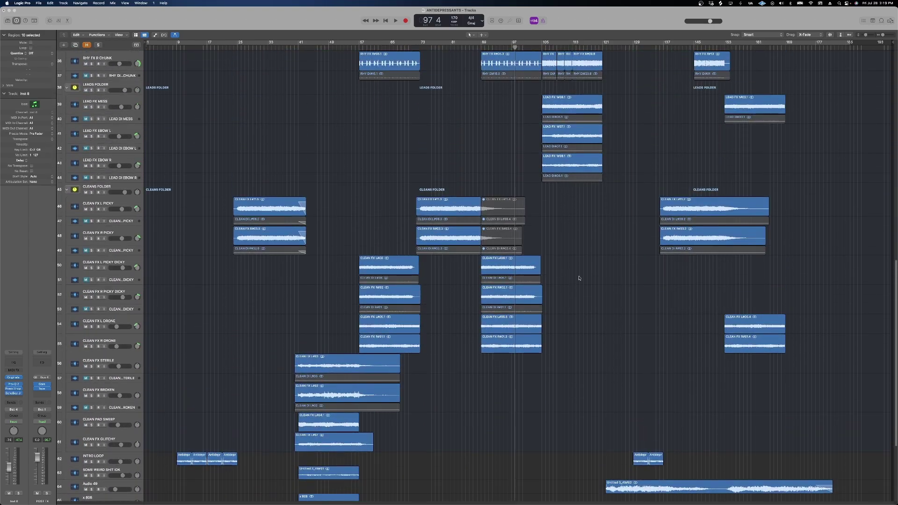
pyautogui.scroll(5, 597, 294)
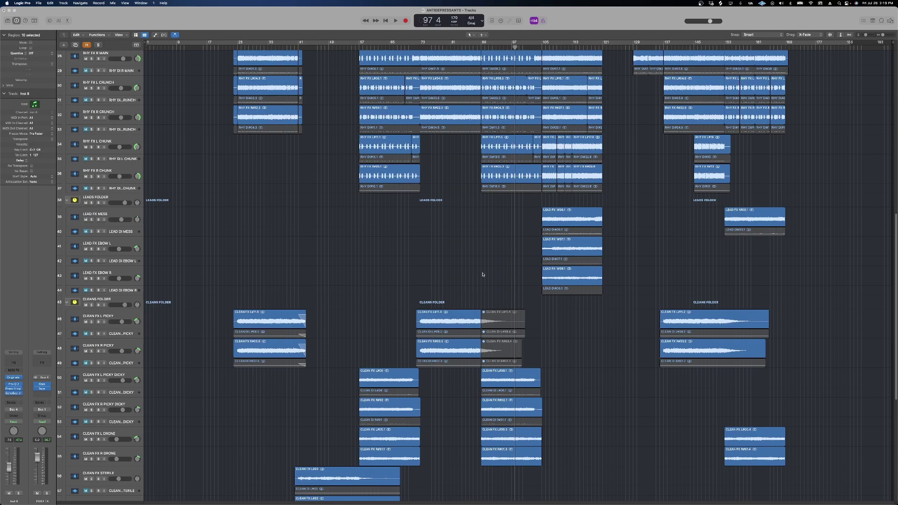
pyautogui.scroll(15, 483, 269)
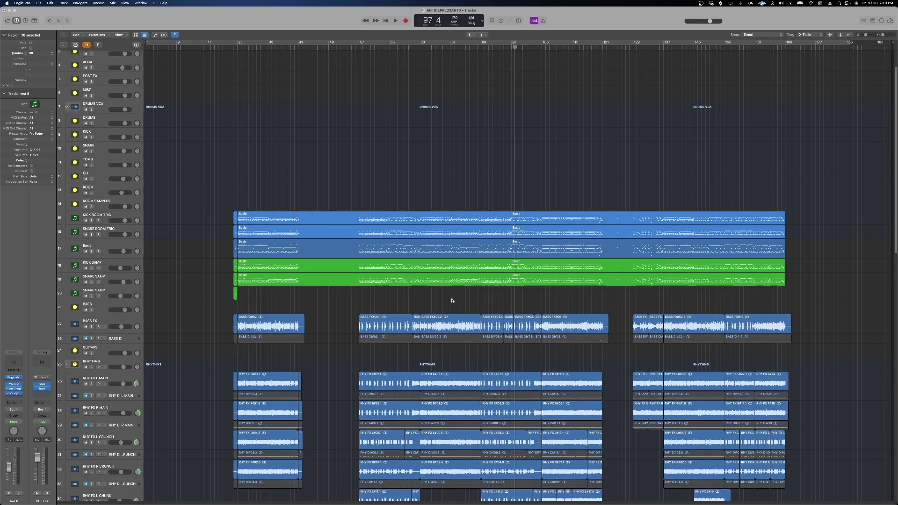
pyautogui.scroll(-5, 452, 301)
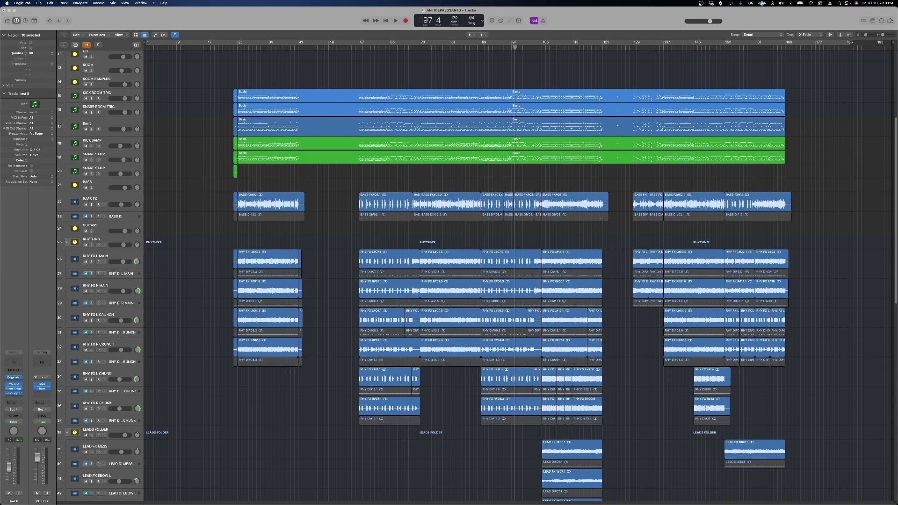
pyautogui.scroll(-15, 394, 411)
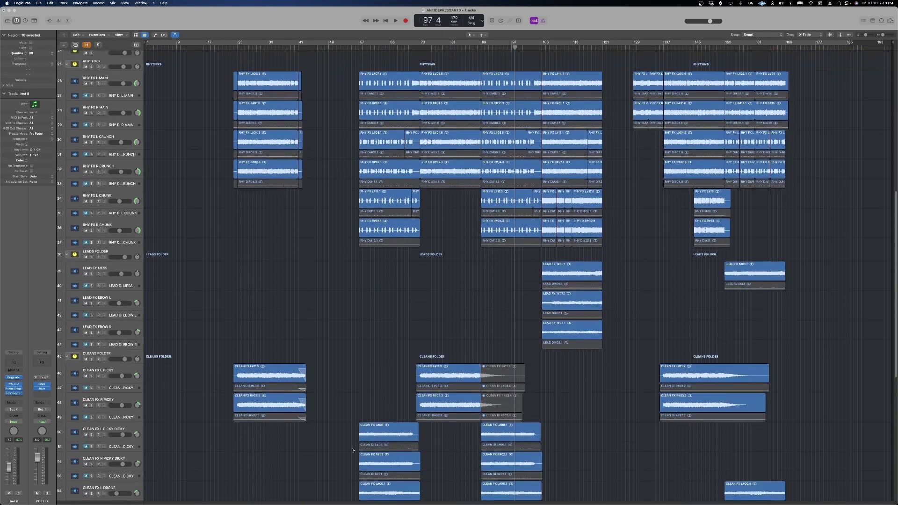
pyautogui.scroll(-5, 350, 461)
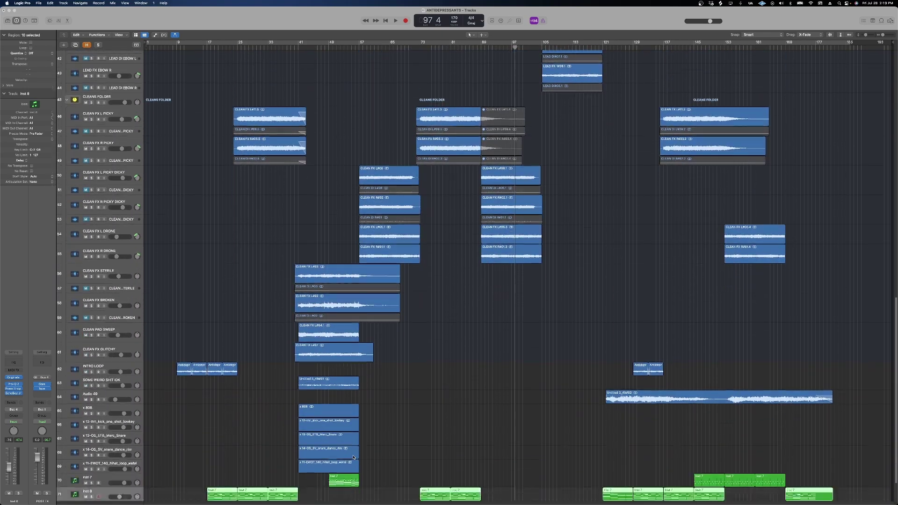